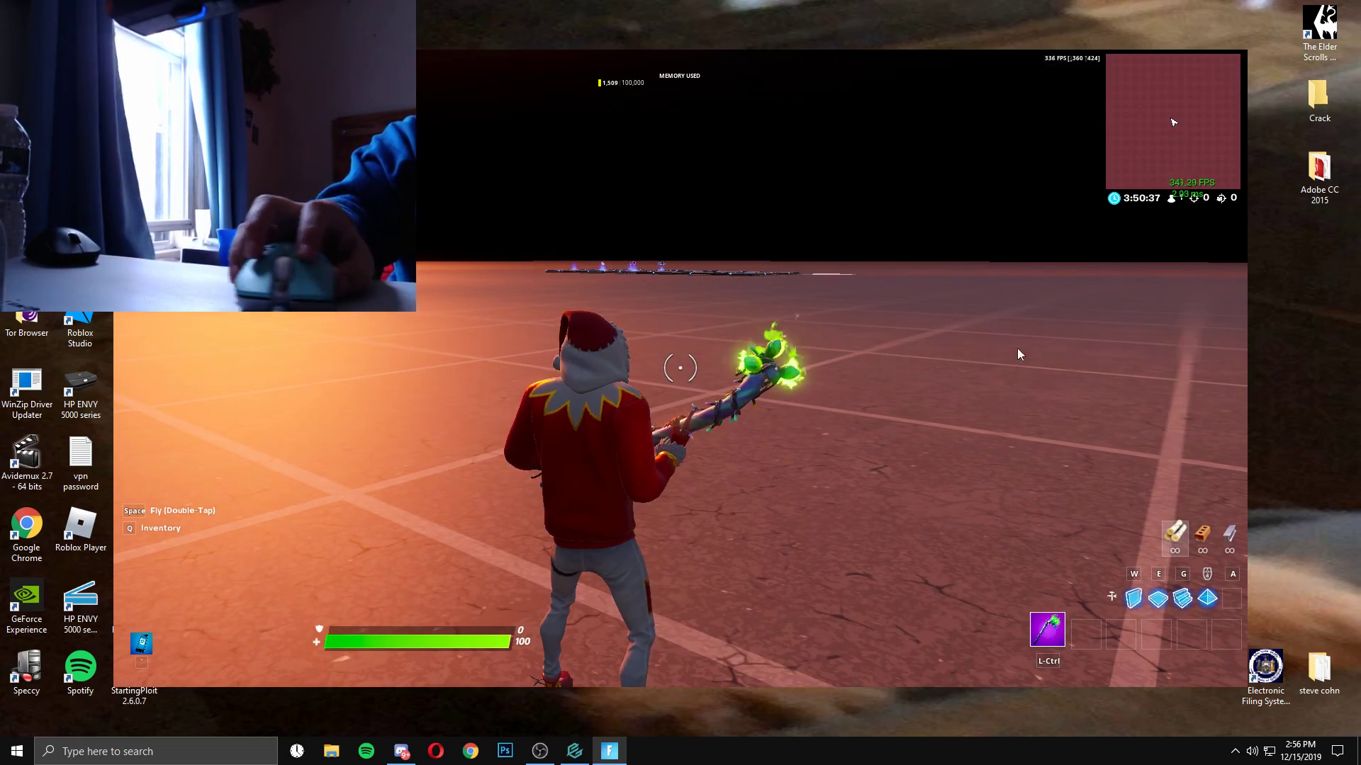
Build stairs up a ramp and place walls around the player in Fortnite.
key(g)
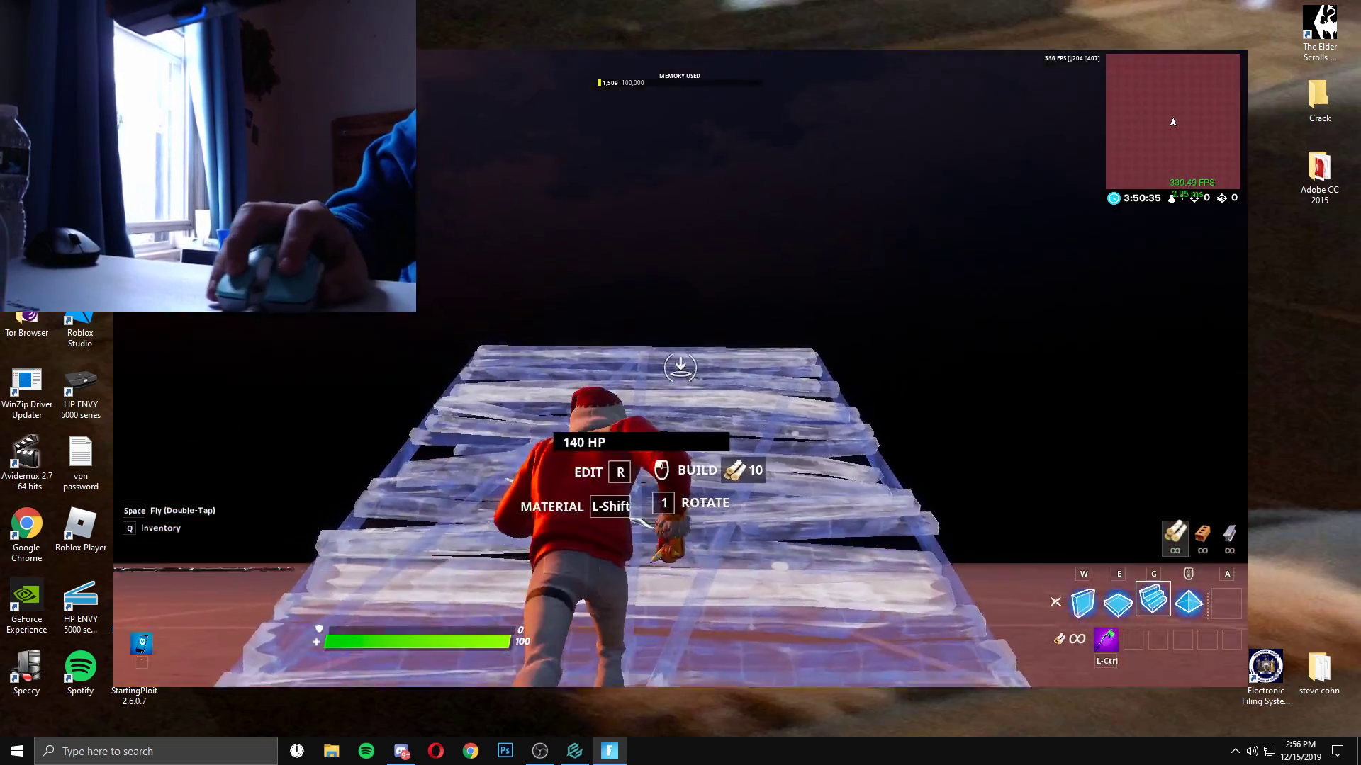
click(680, 367)
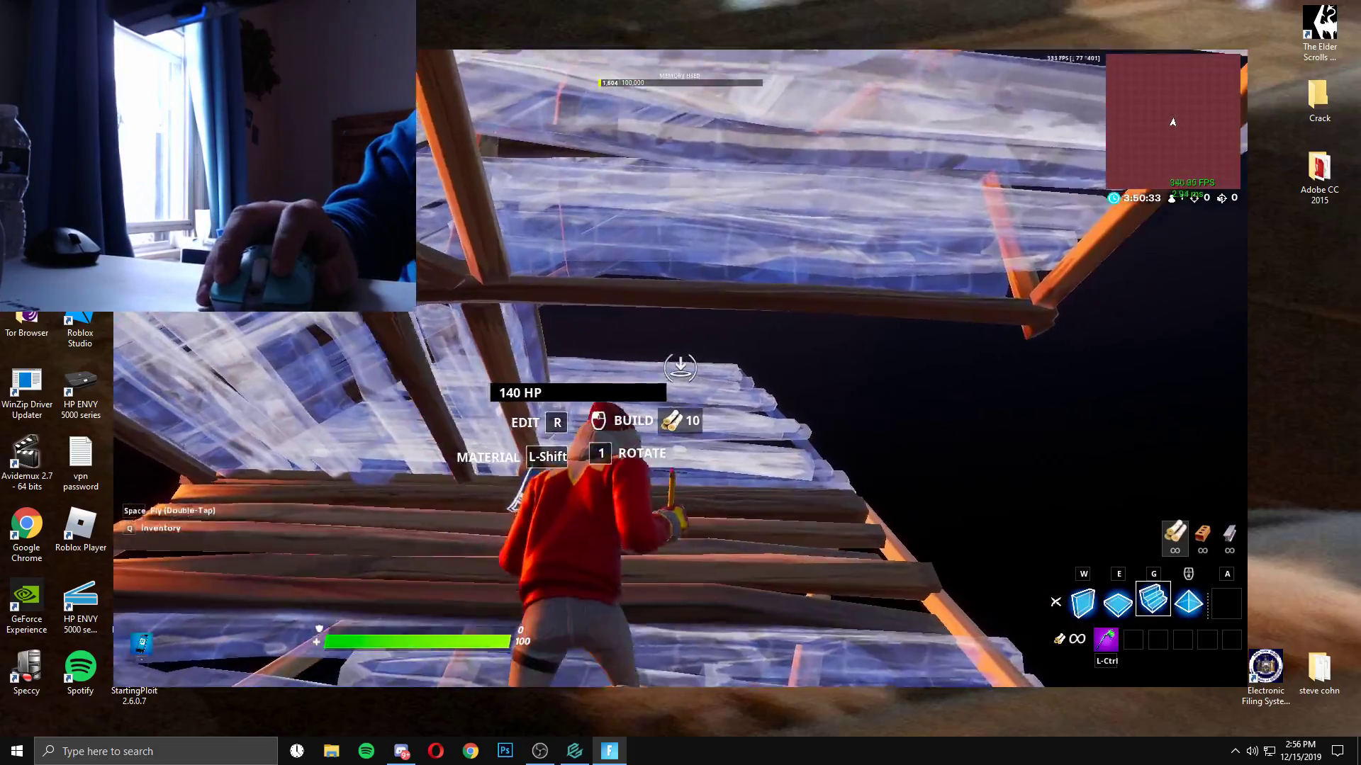
click(680, 367)
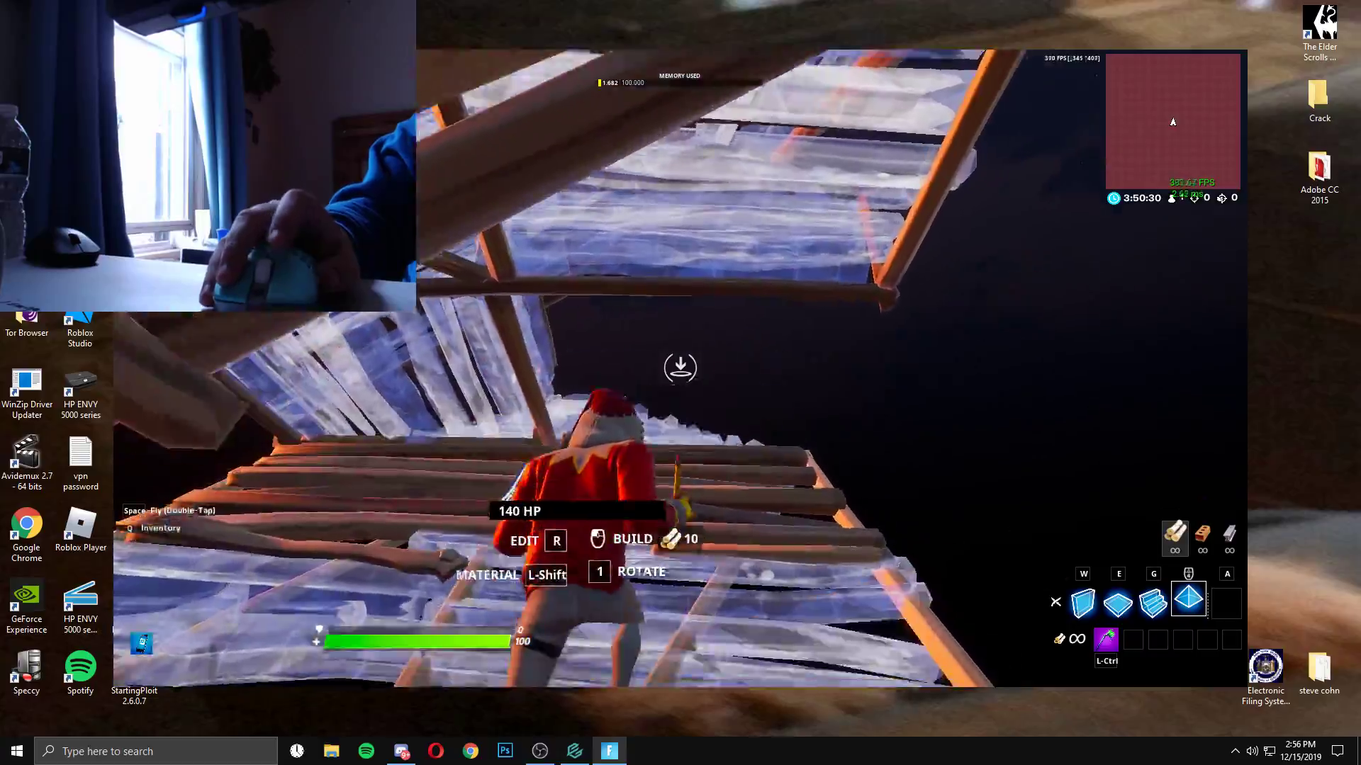
click(680, 367)
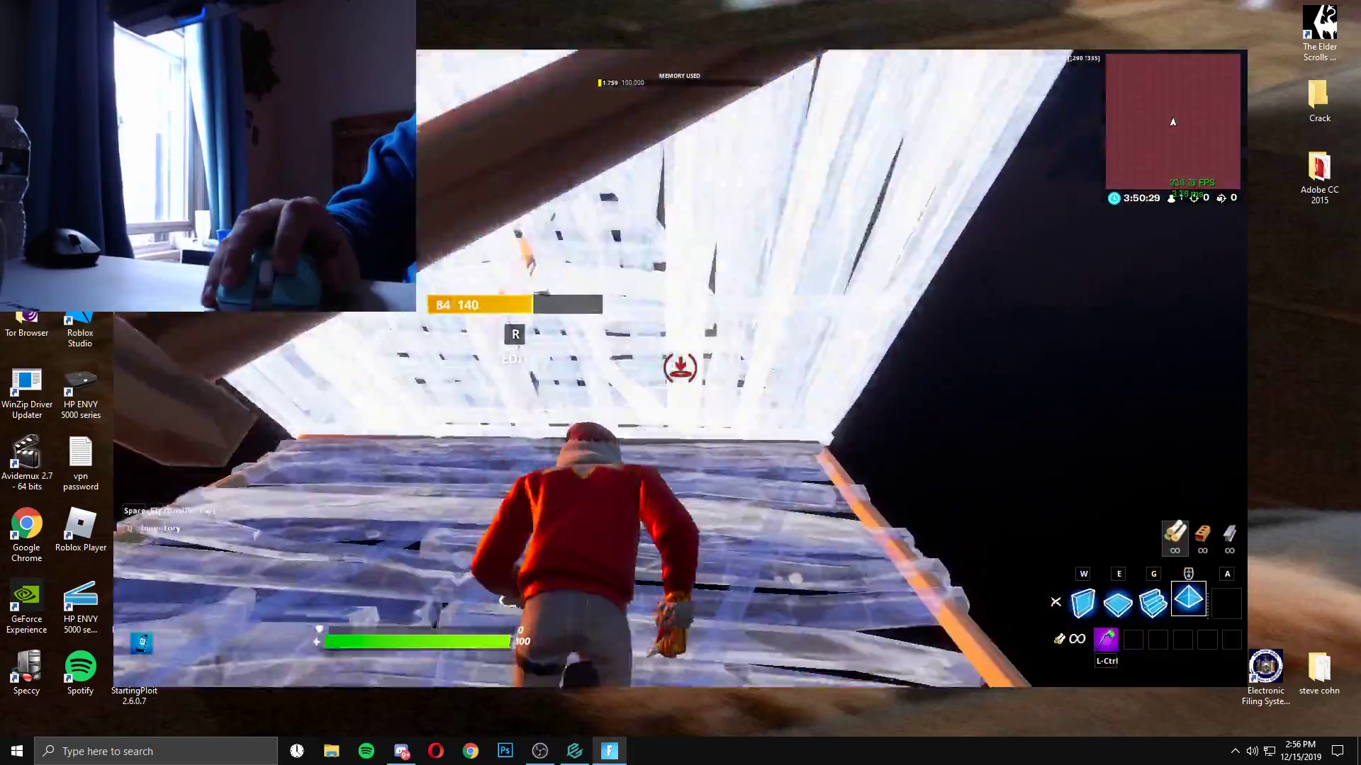
key(e)
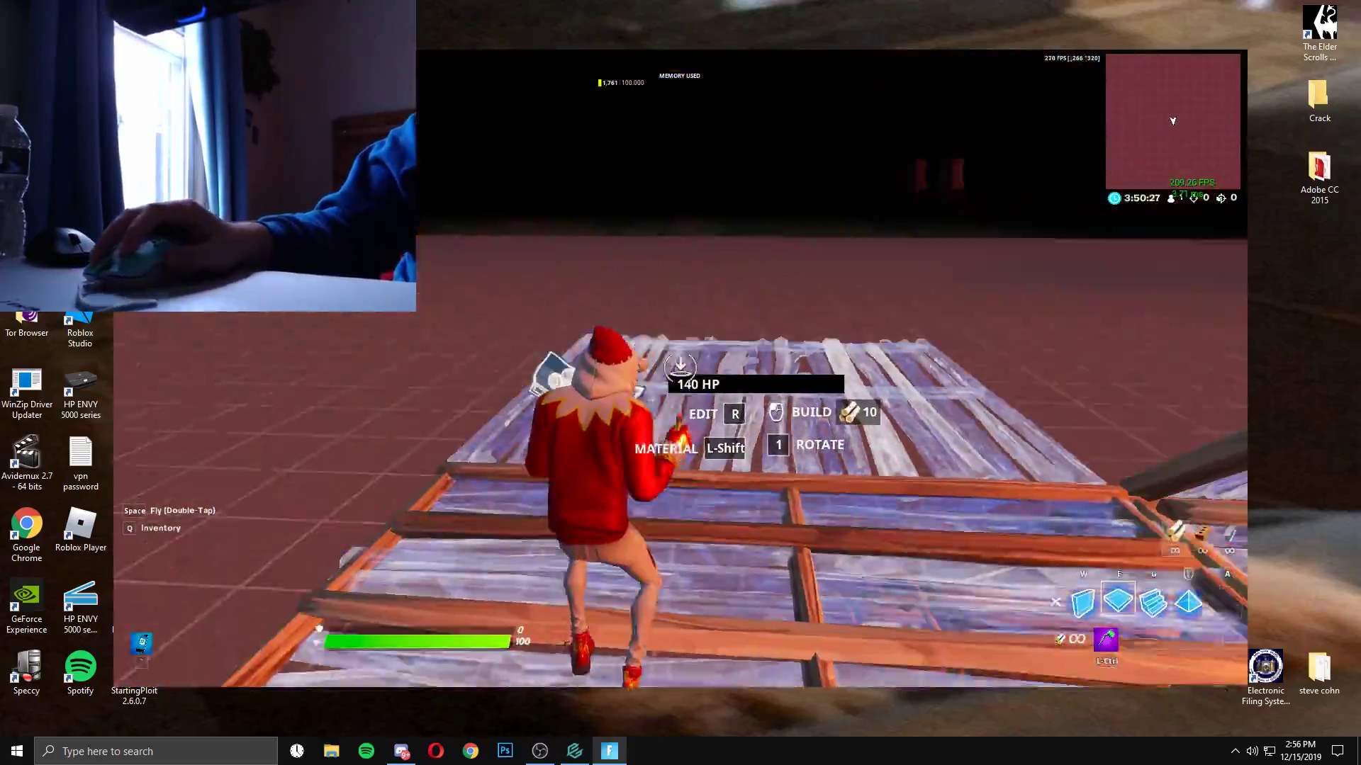
click(680, 368)
Edit a wall with R to open part of it.
key(ctrl)
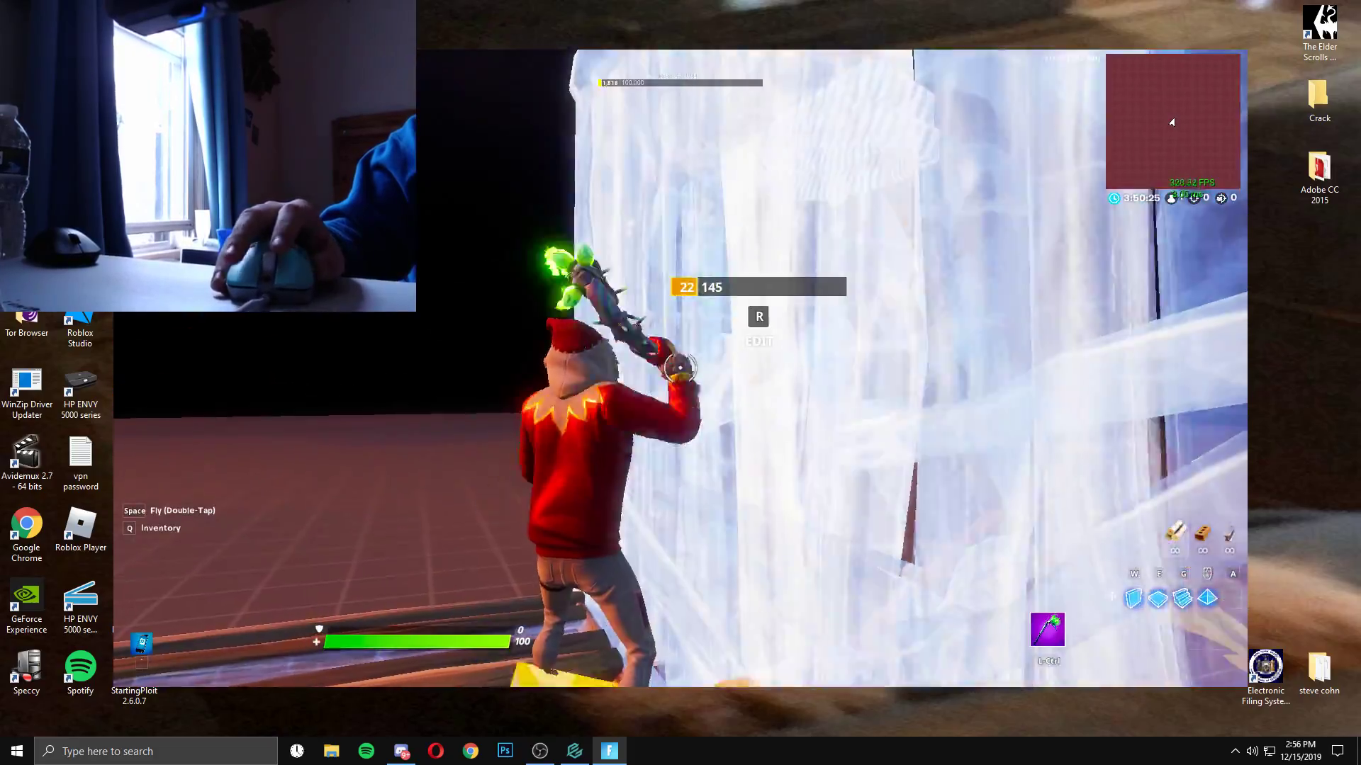
key(r)
click(681, 367)
key(r)
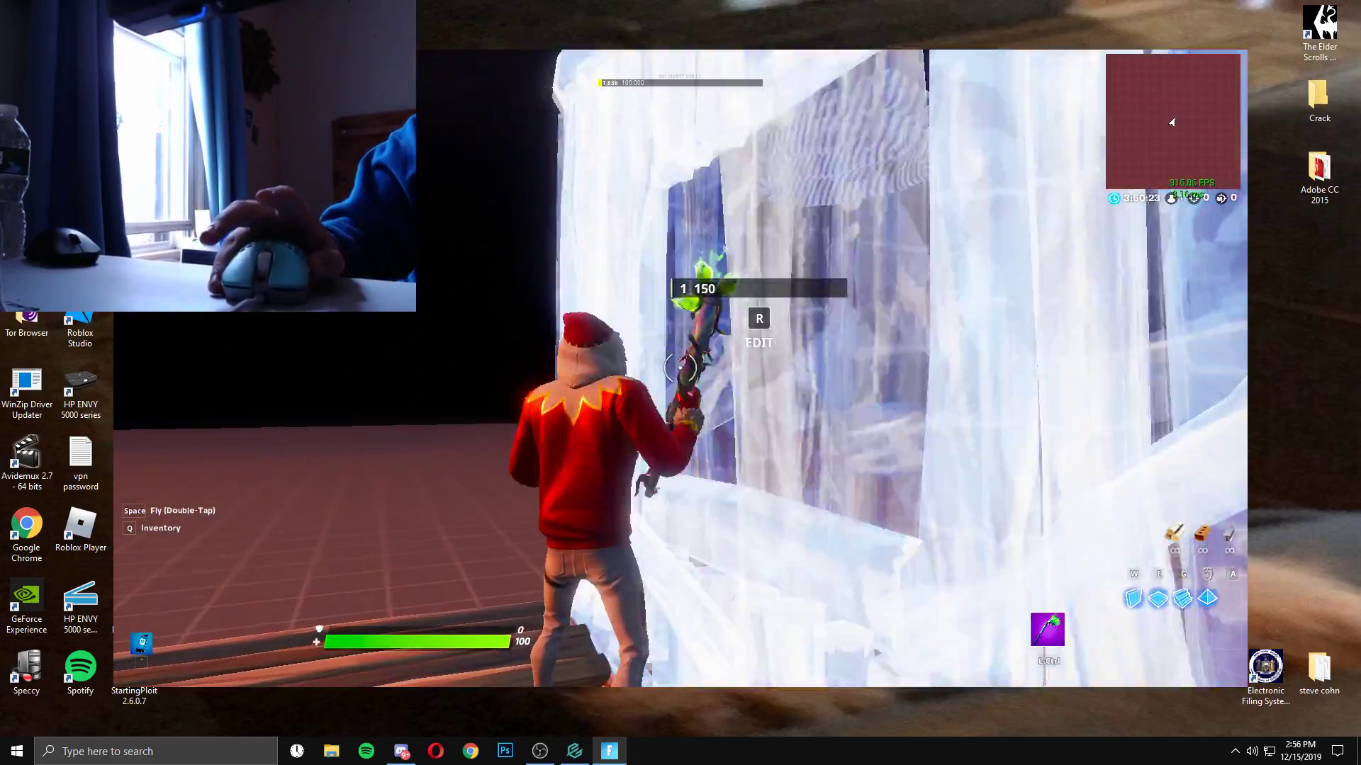
key(r)
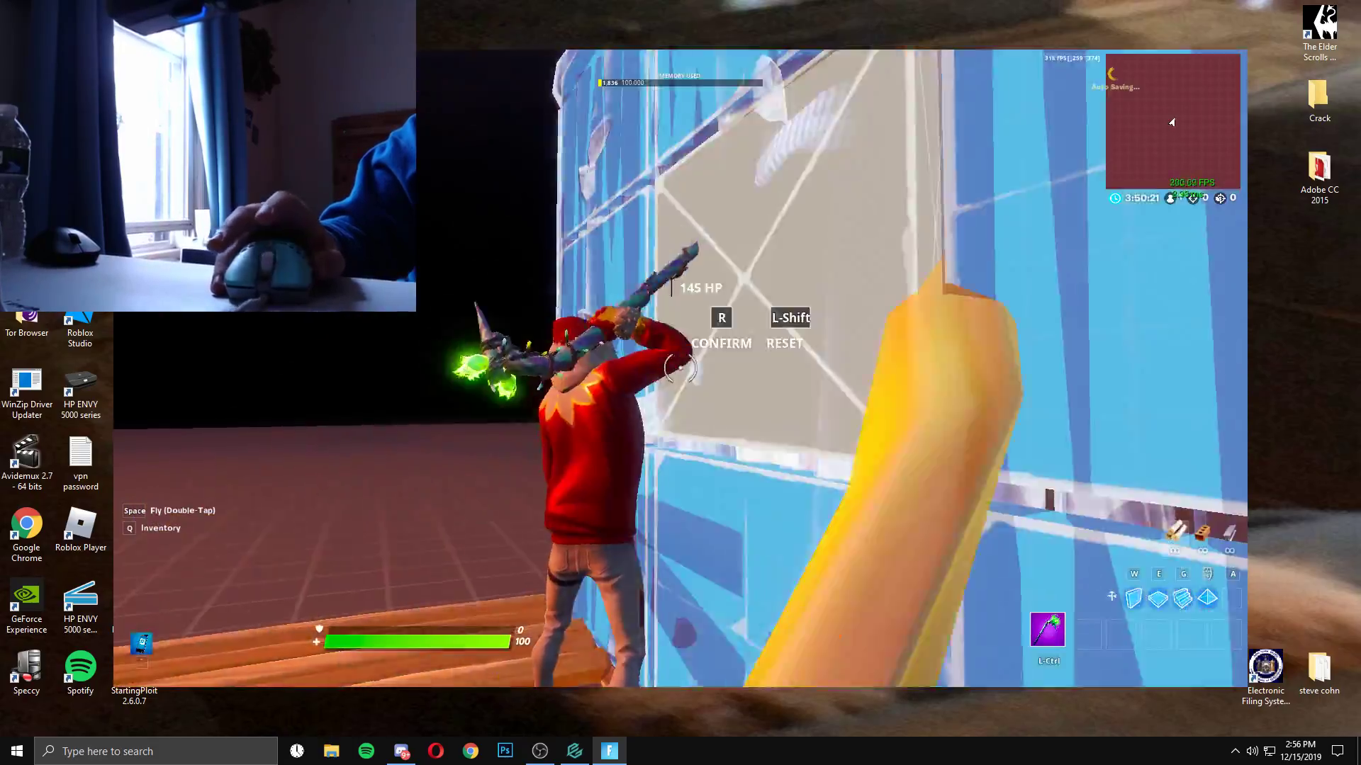
key(r)
Place more walls, then leave Fortnite for the desktop with the Windows key.
click(680, 368)
key(ctrl)
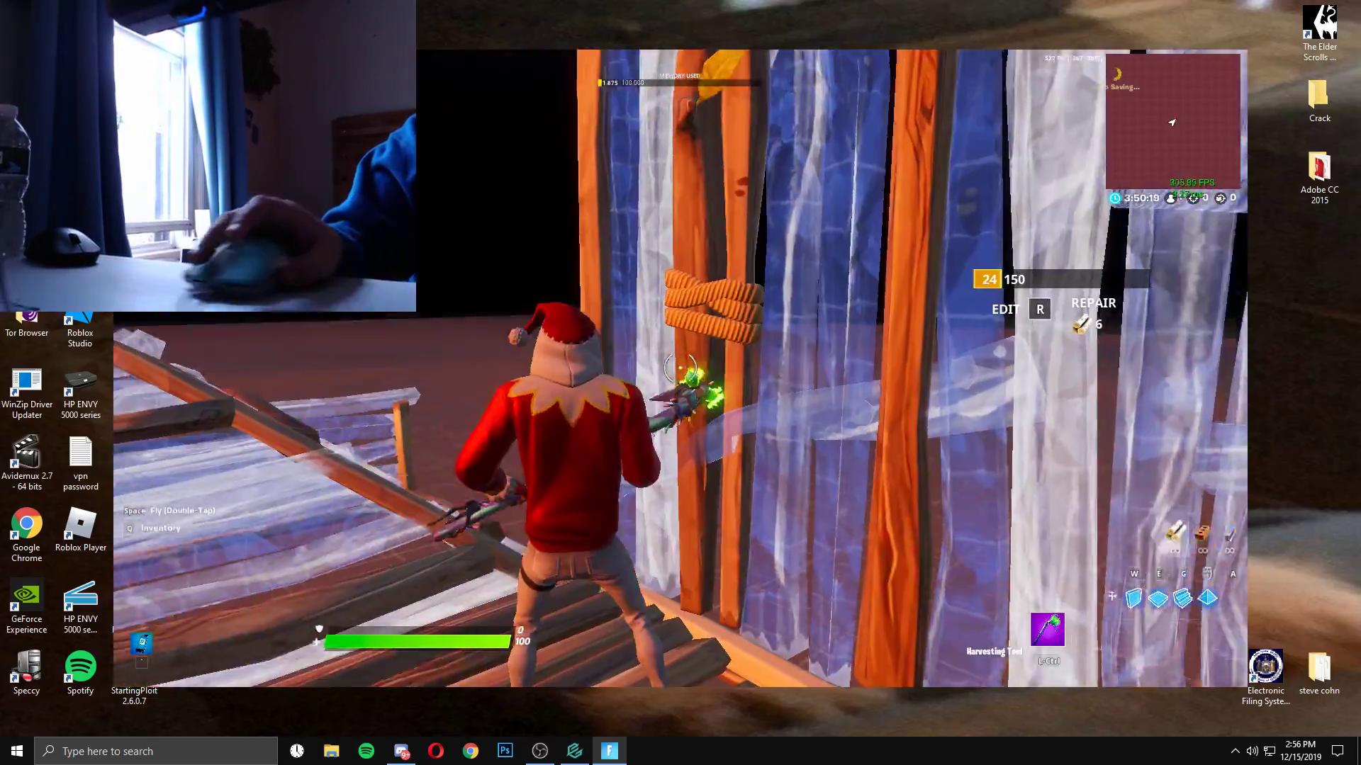
key(super)
Launch the G-Wolves Hati M driver from the taskbar and view its button assignments.
click(1187, 57)
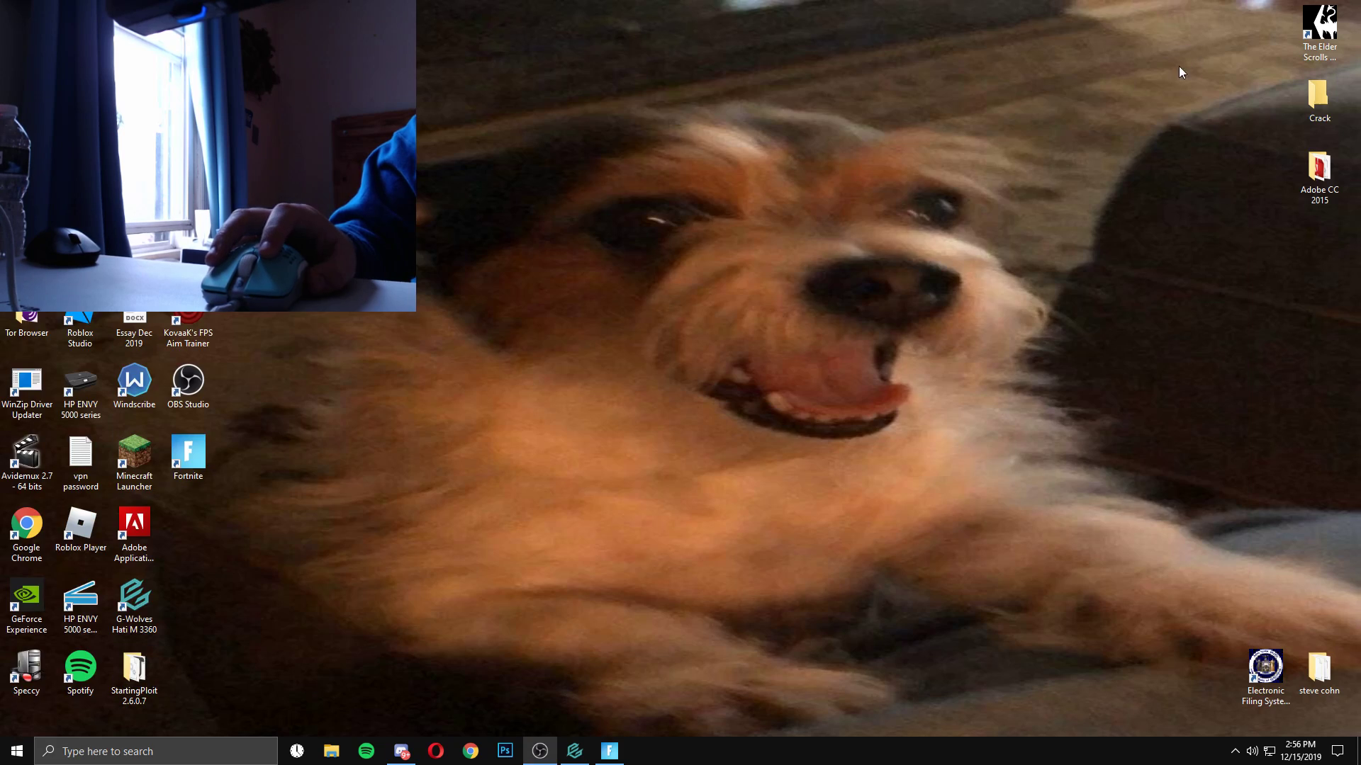
click(574, 751)
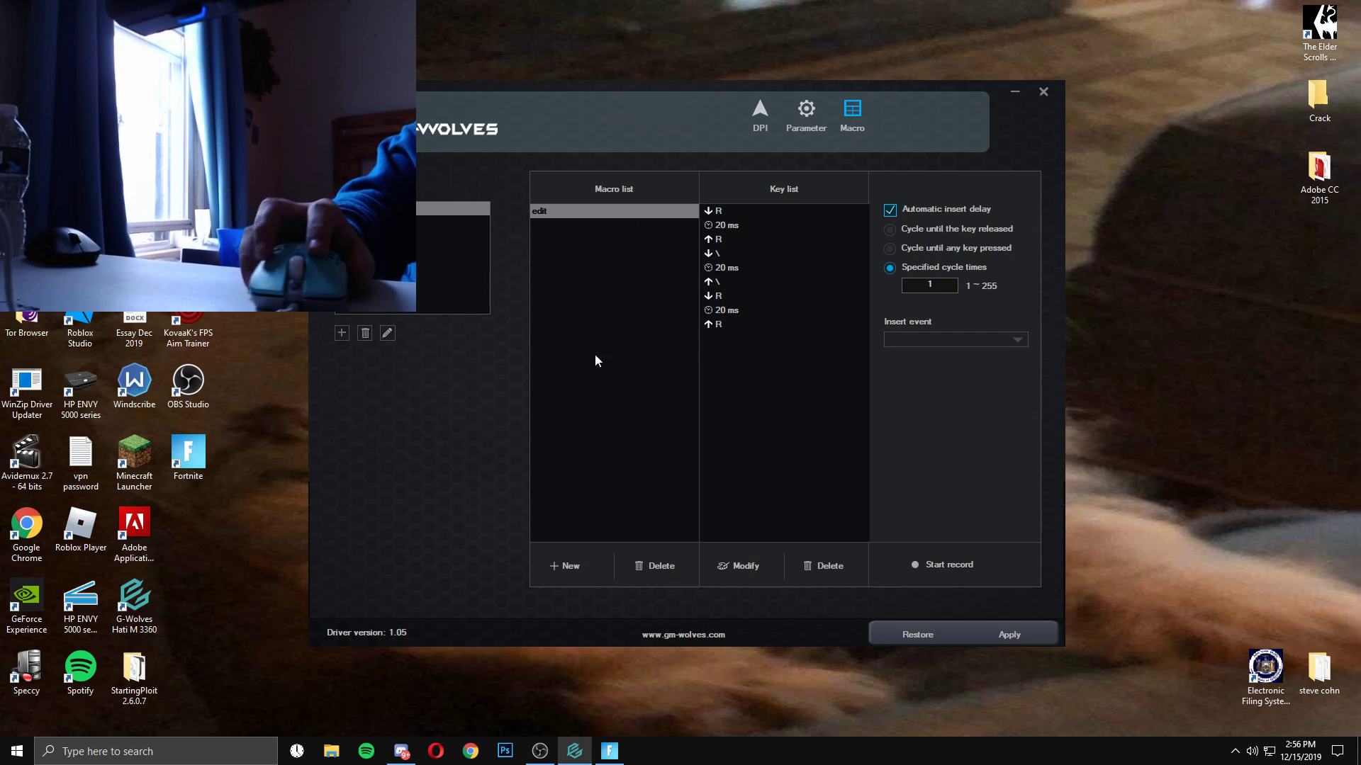
click(765, 119)
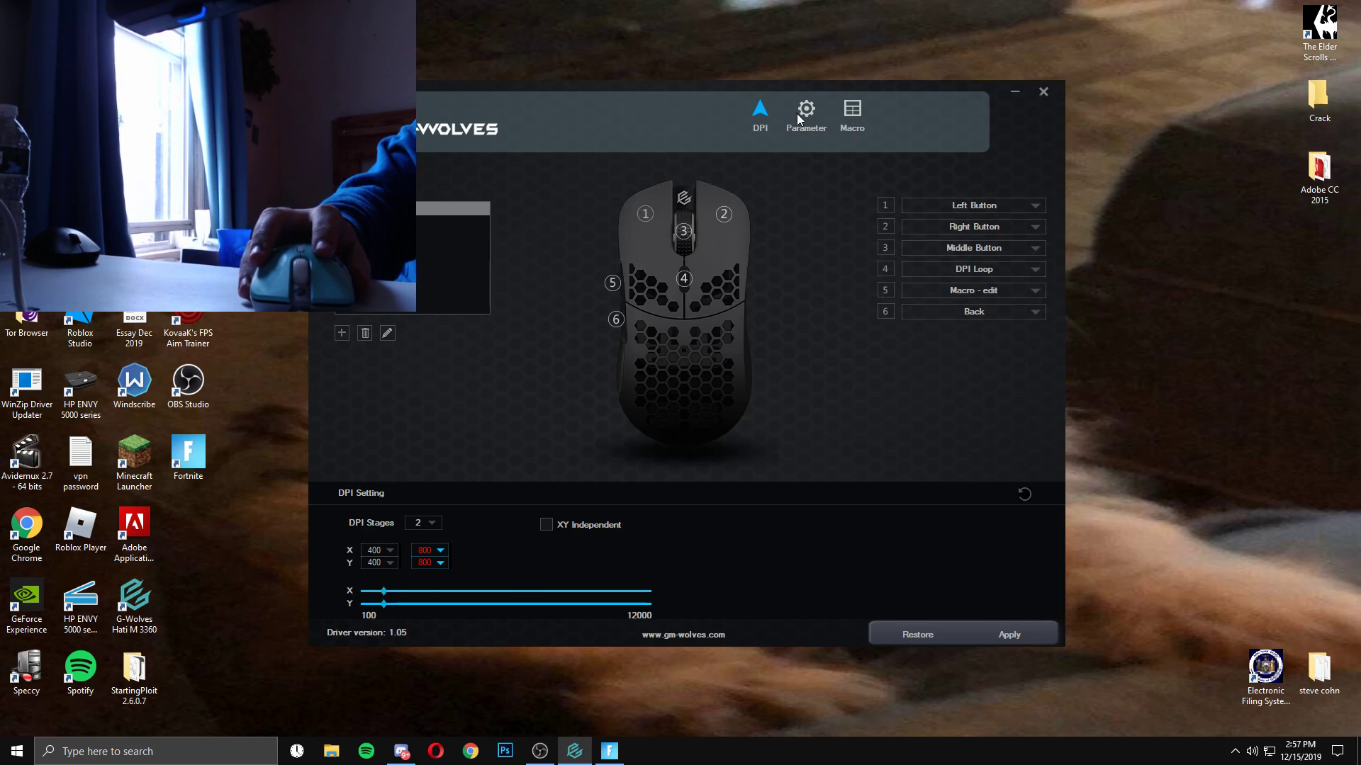
Go to the driver's Macro page to show the 'edit' macro's R, backslash, R keystrokes.
click(842, 113)
click(760, 124)
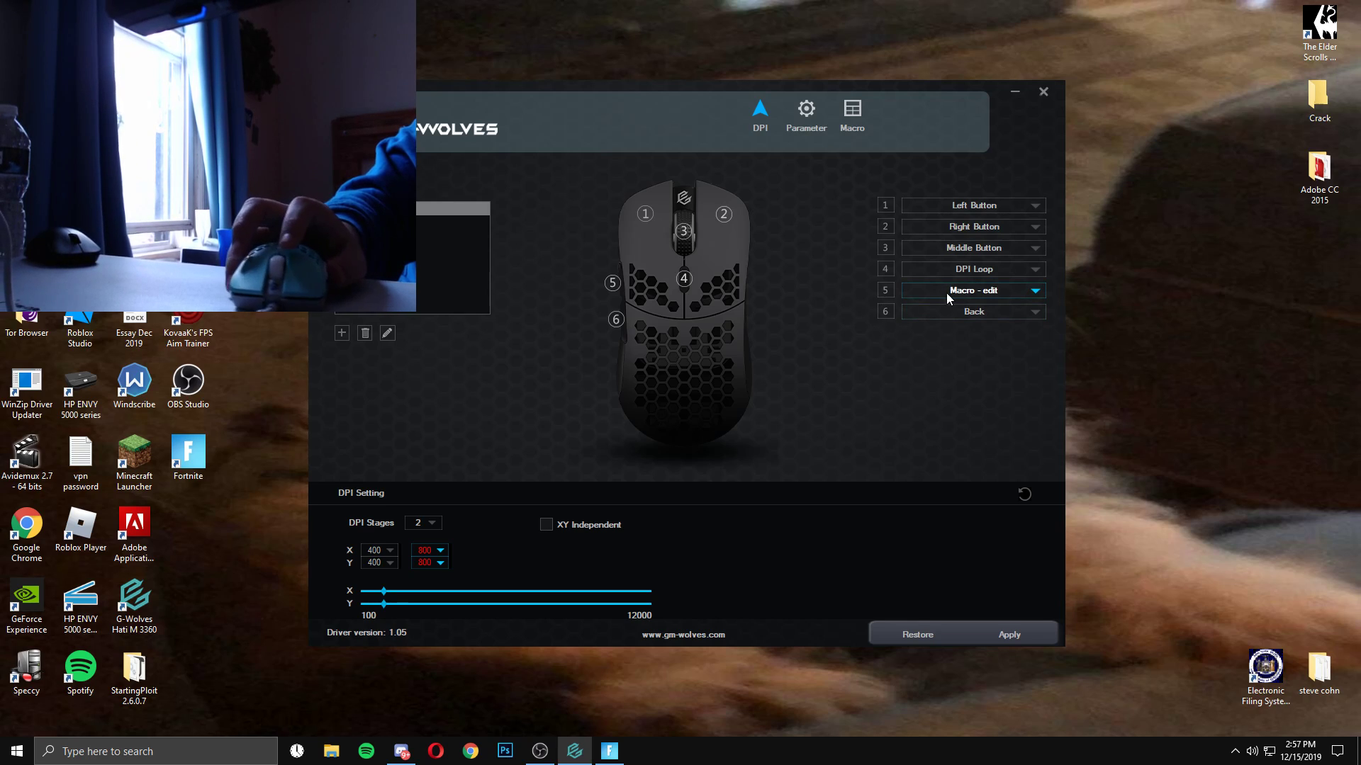
click(801, 124)
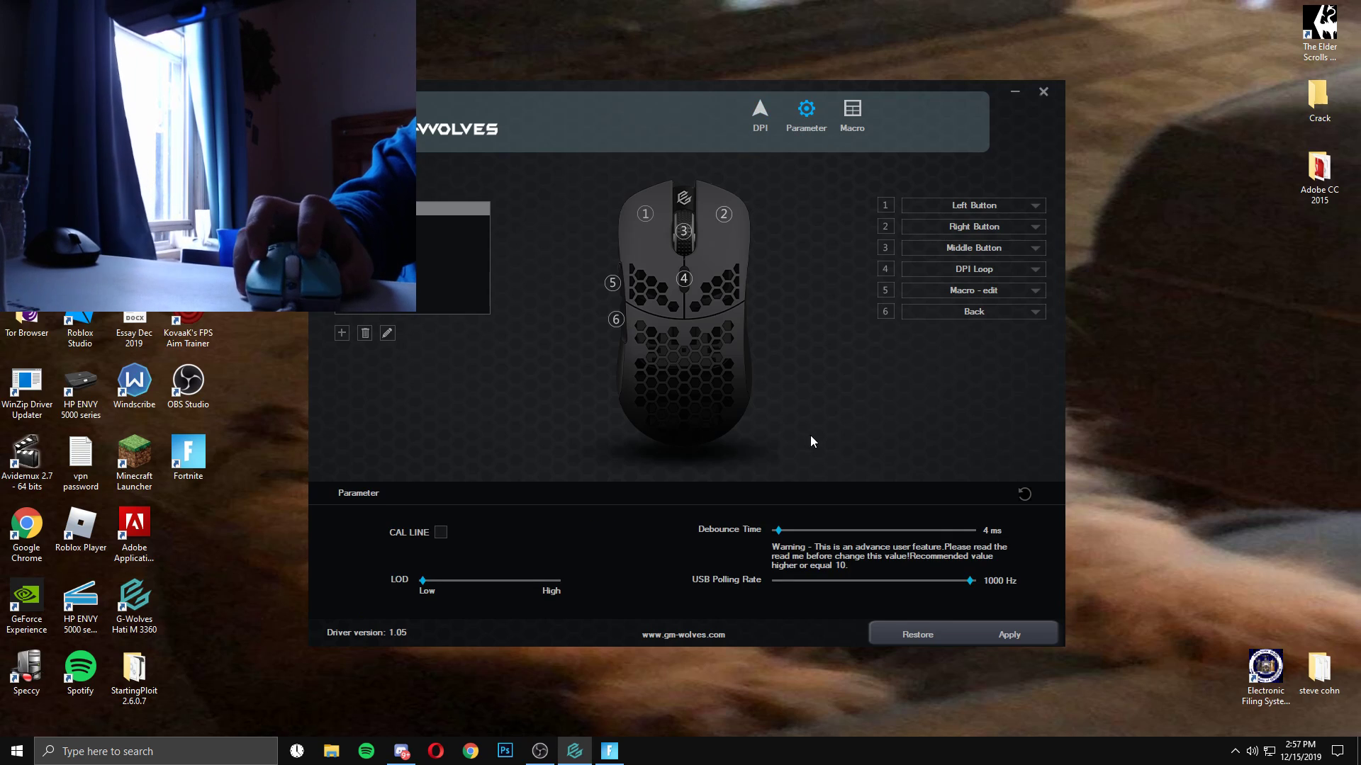
click(854, 108)
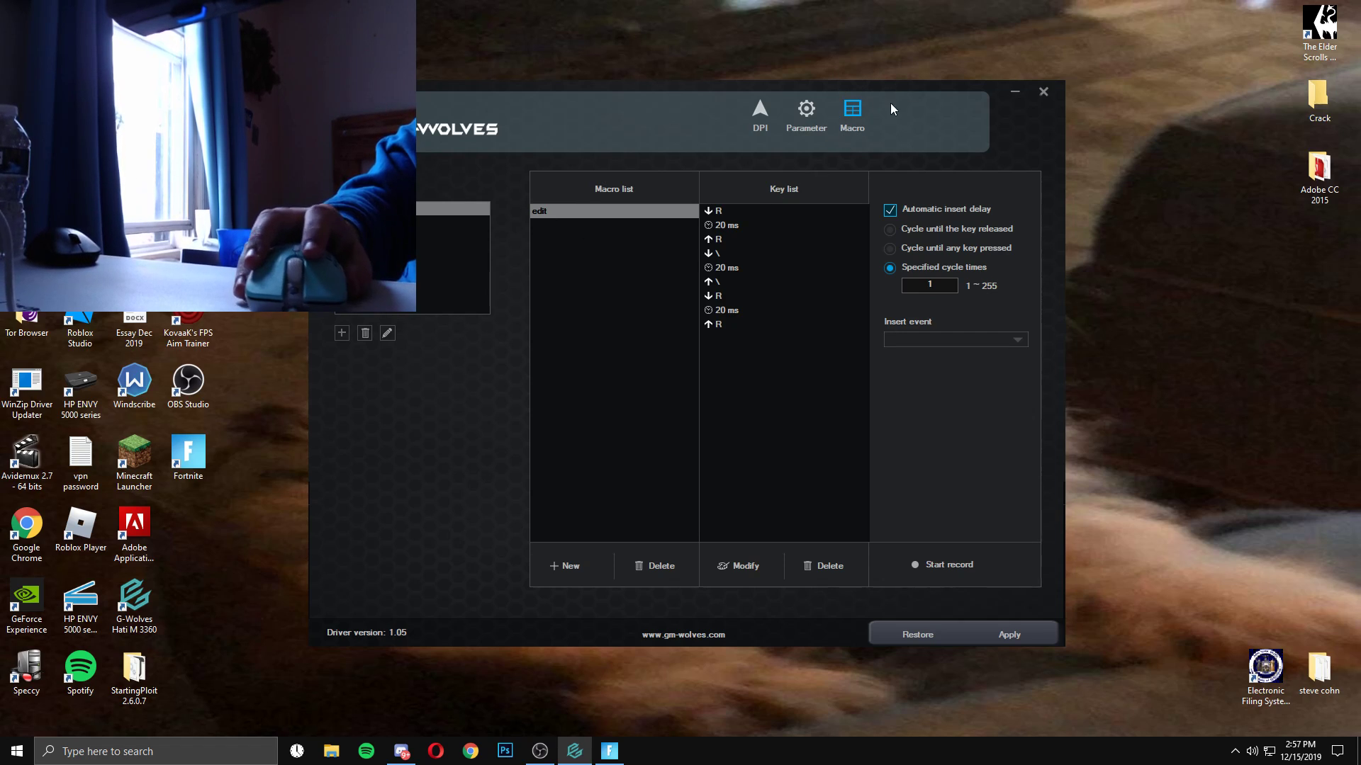
Create a new macro named 'you' and set it to play a specified once.
click(560, 564)
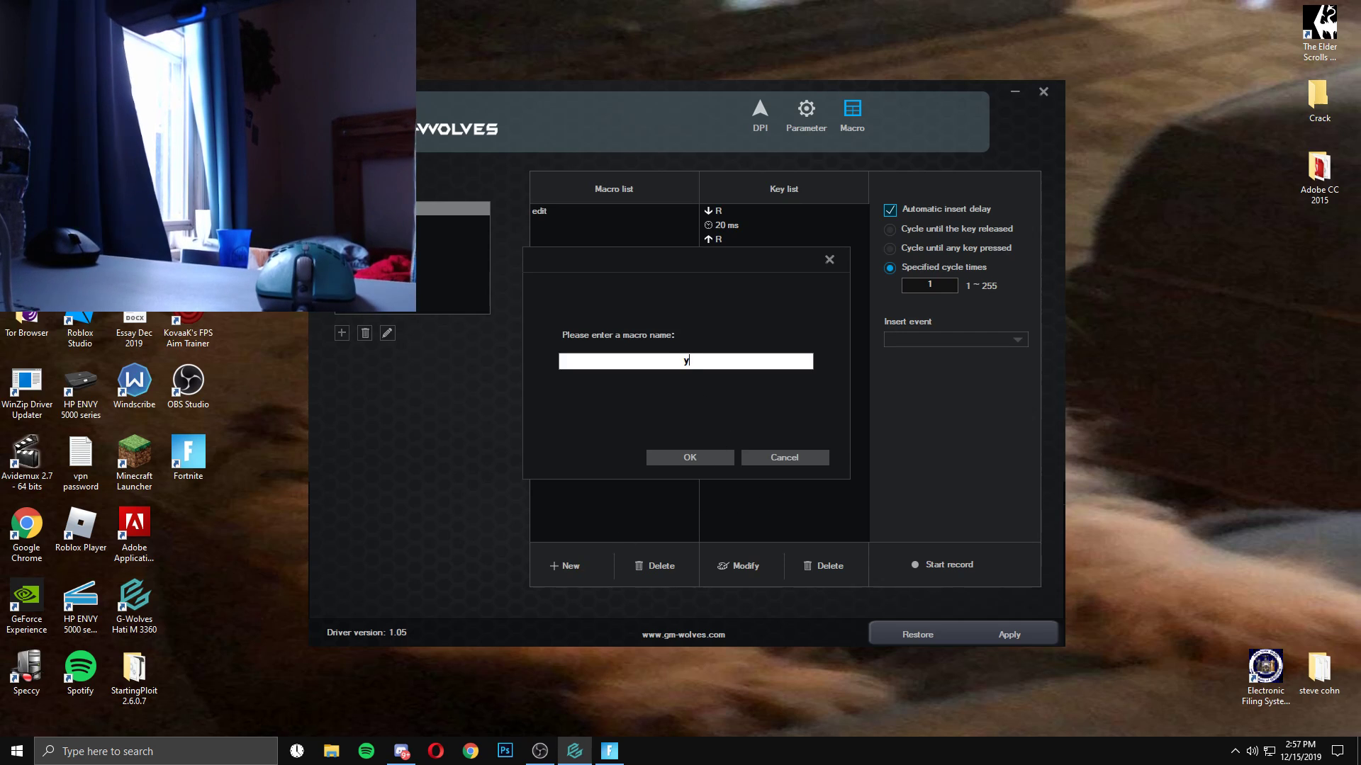
text(you)
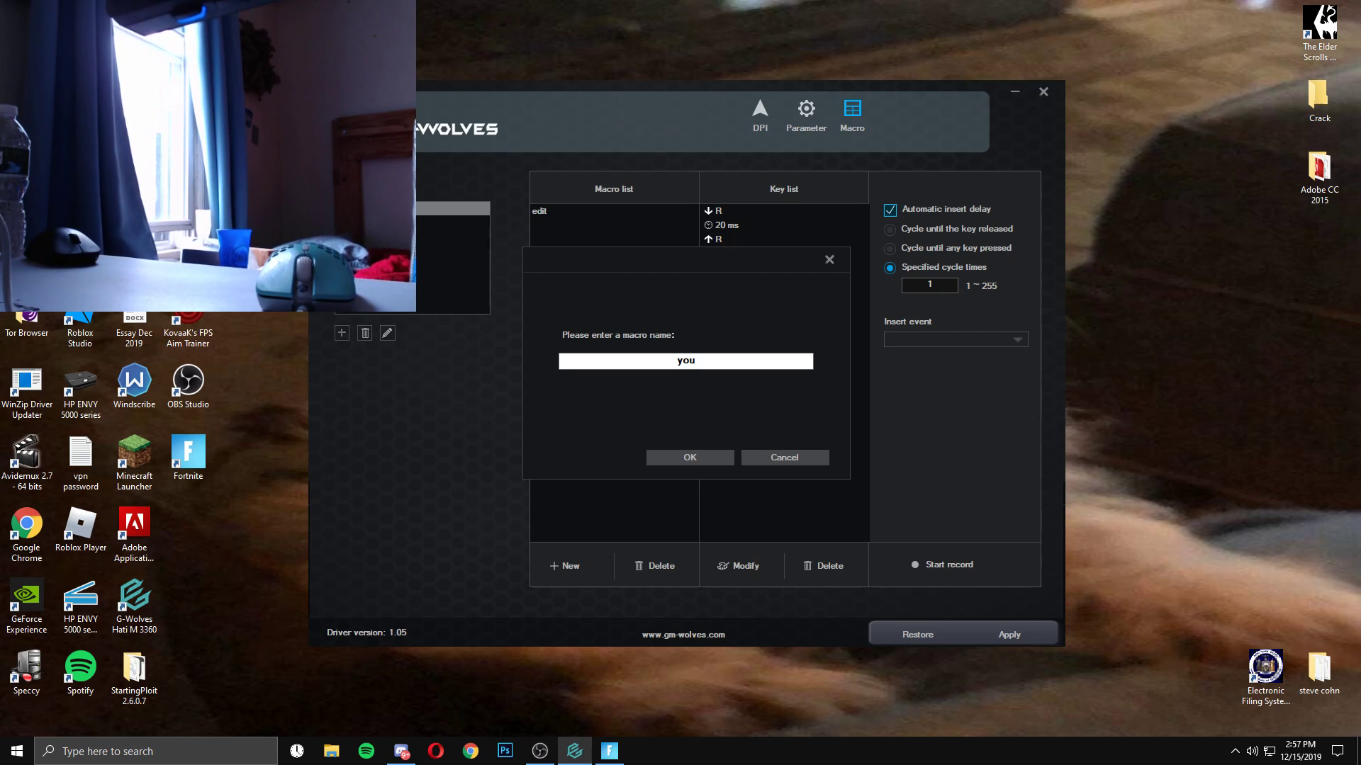
click(683, 461)
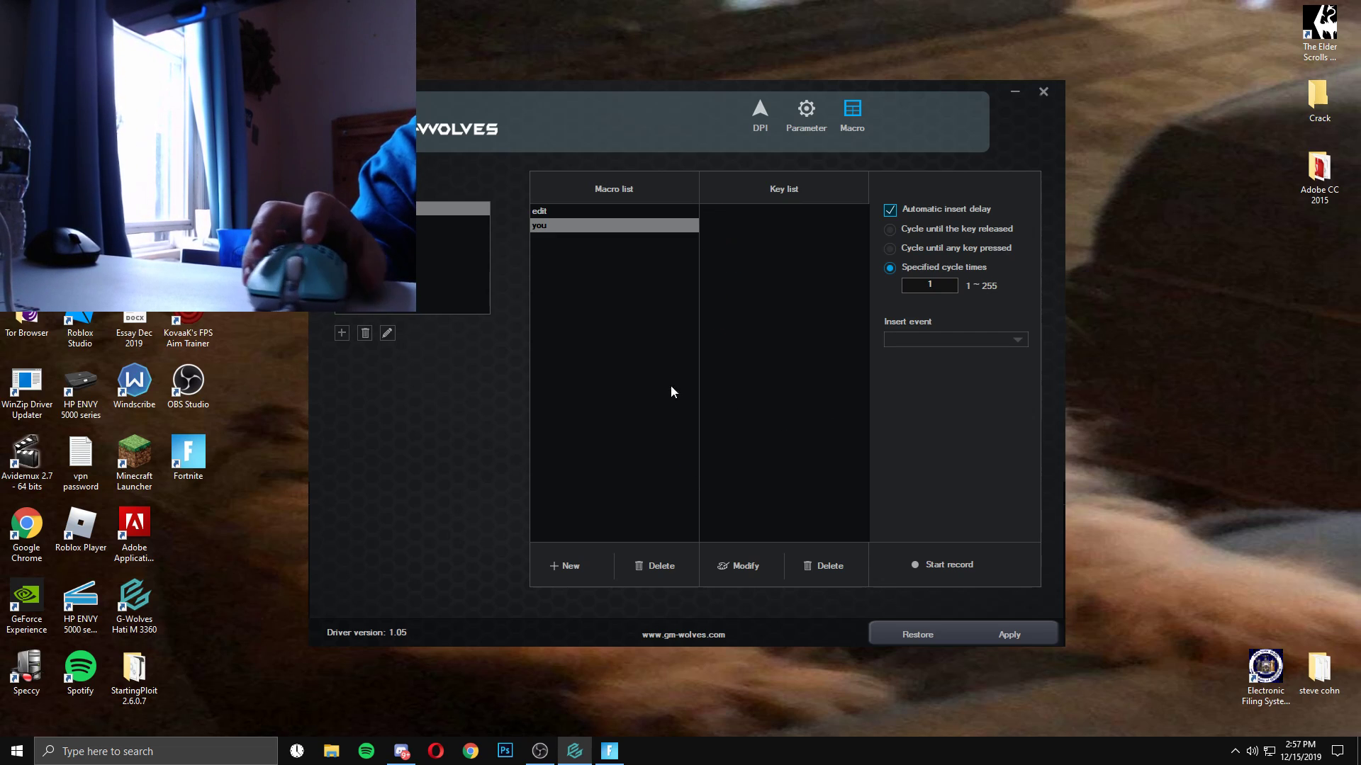
click(584, 211)
click(584, 225)
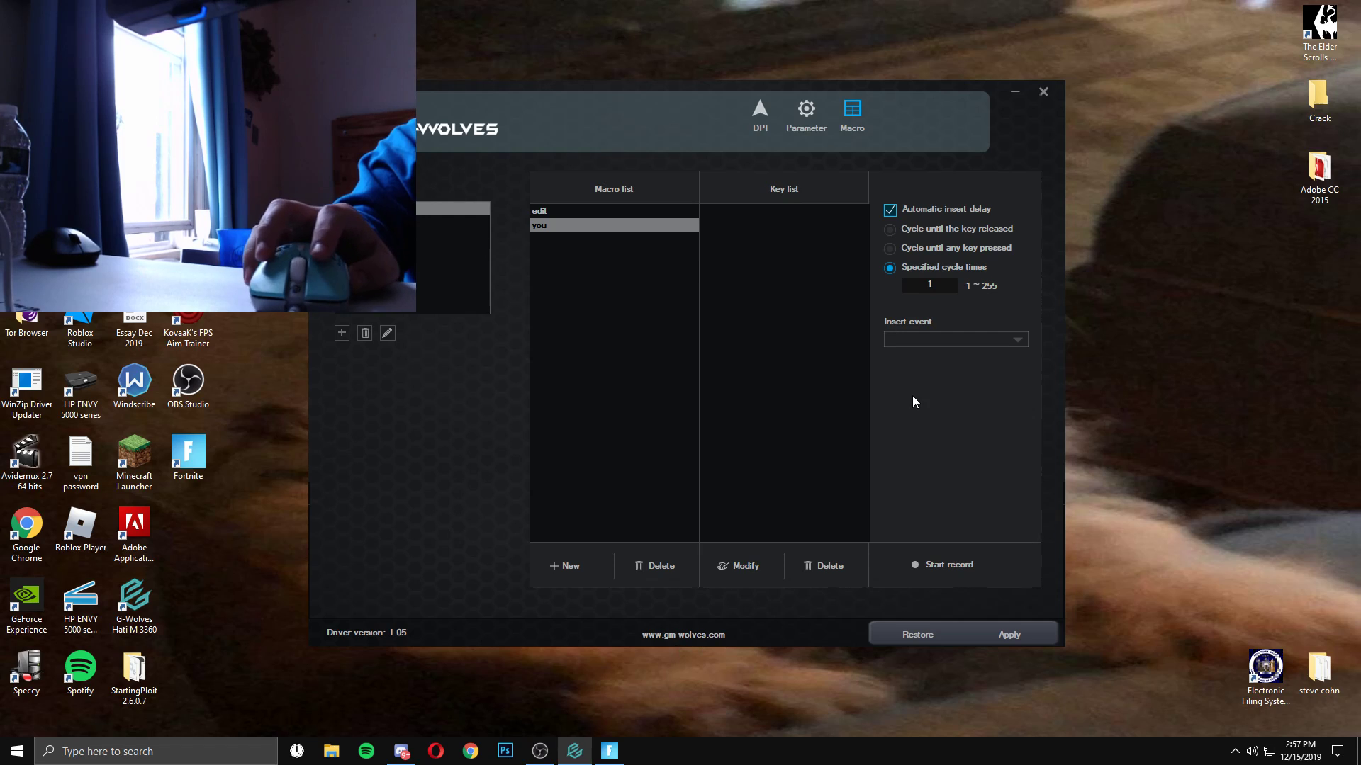
click(892, 230)
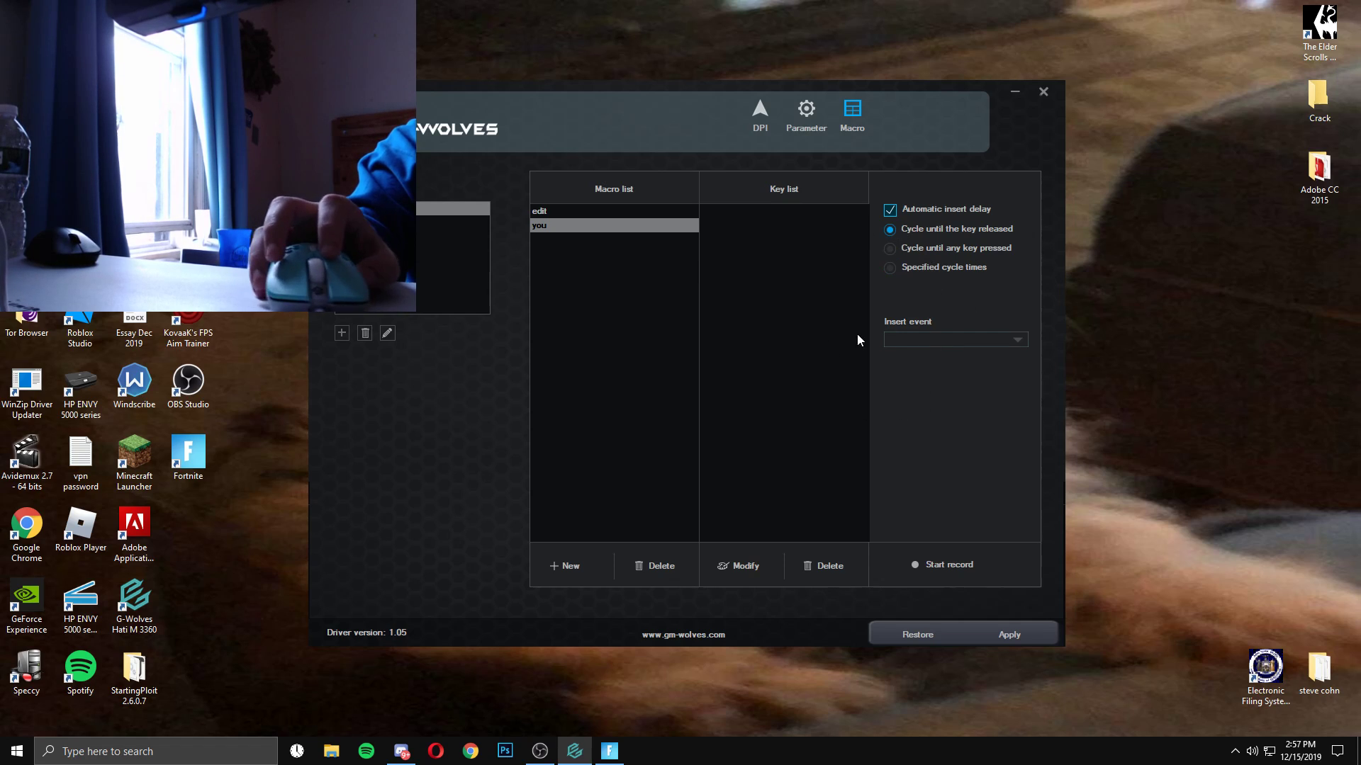
click(891, 269)
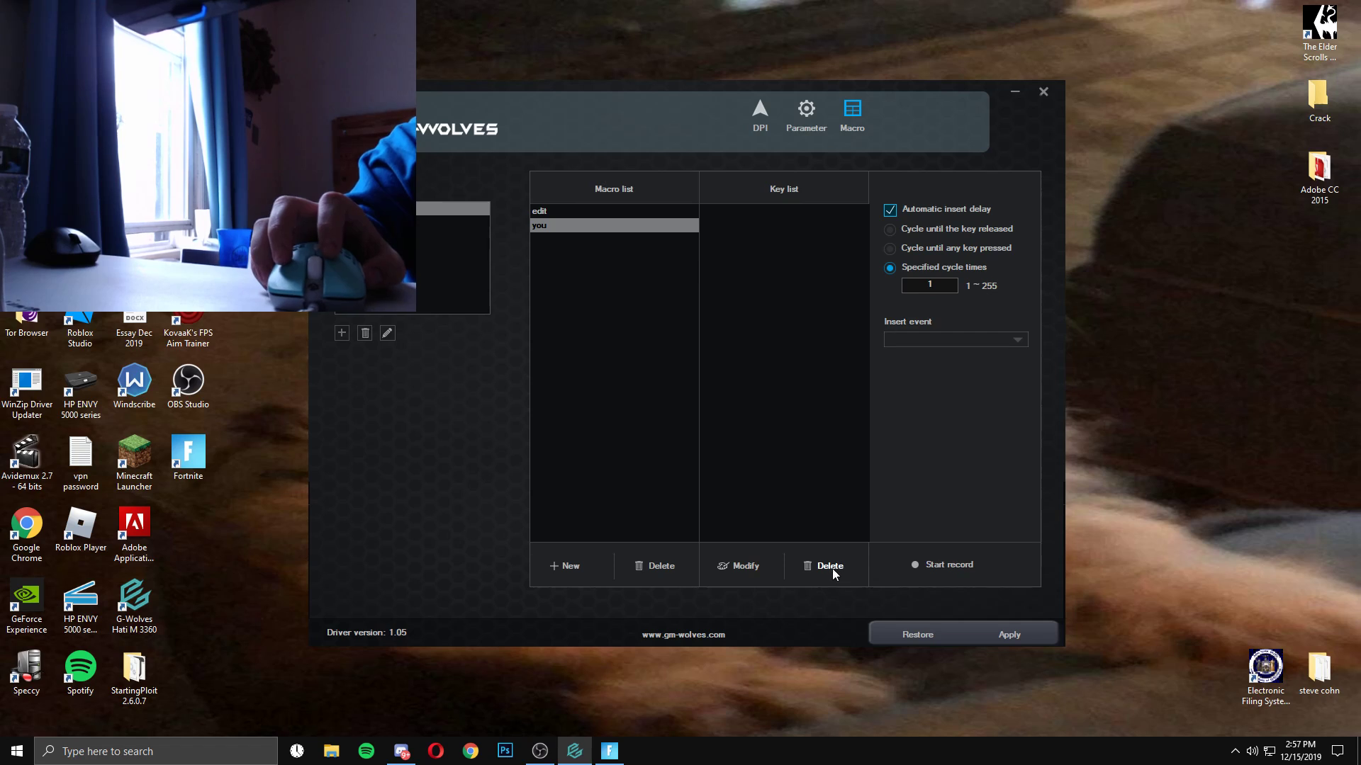
Record R, backslash, R keystrokes into the 'you' macro.
click(935, 565)
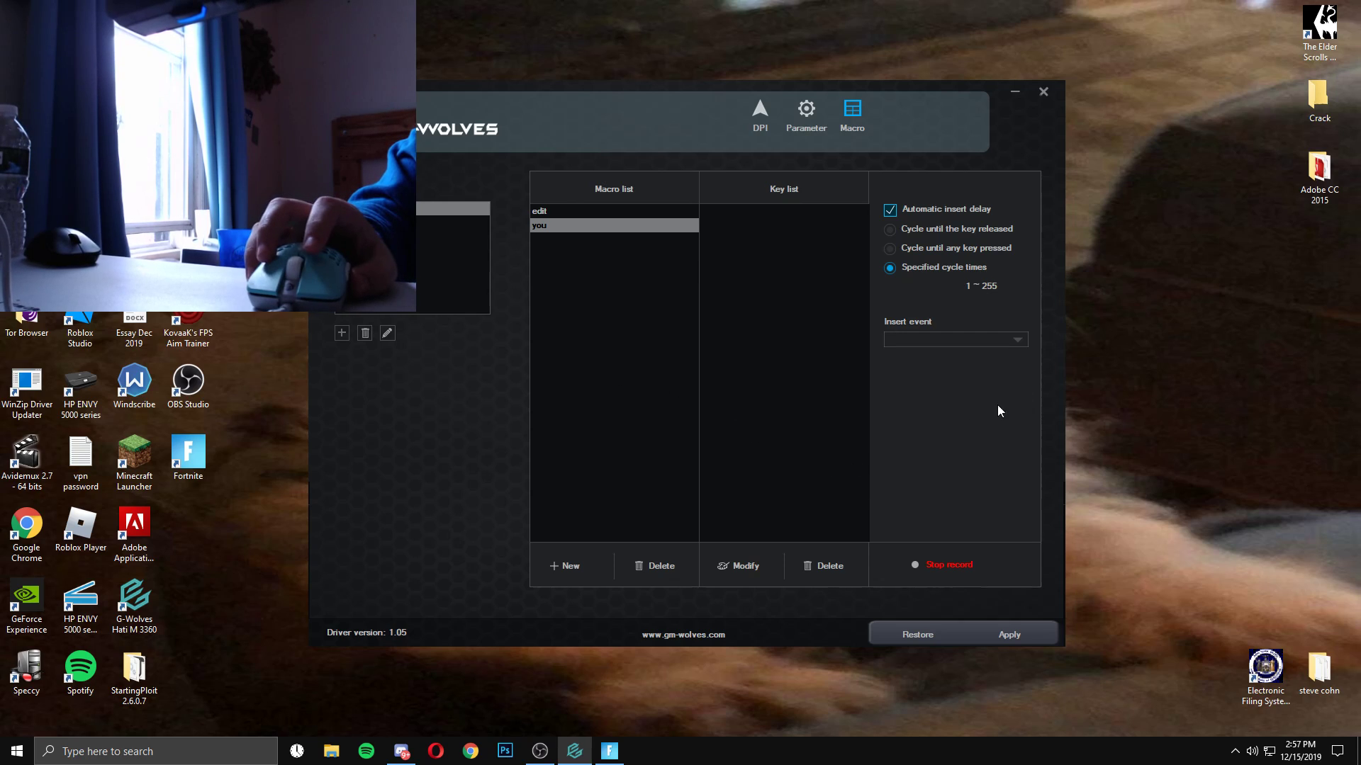
key(r)
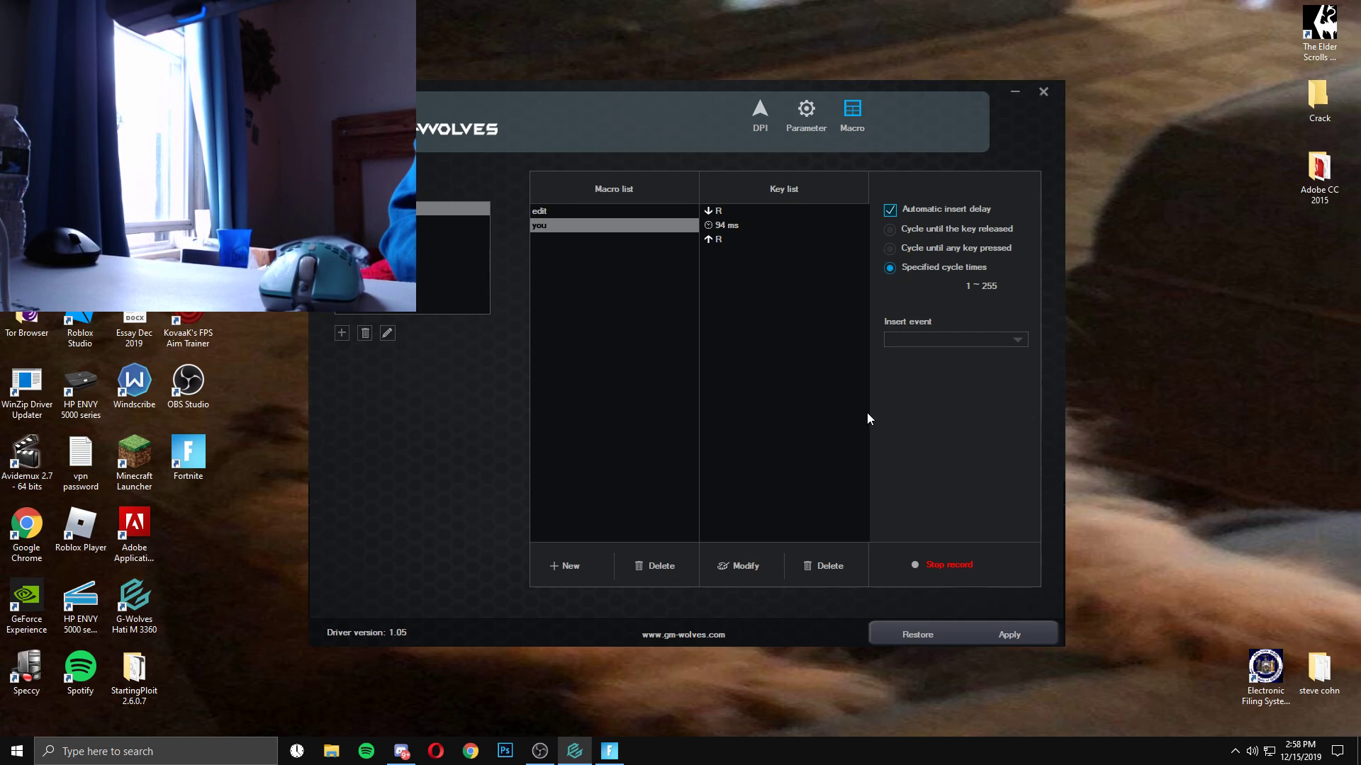
key(backslash)
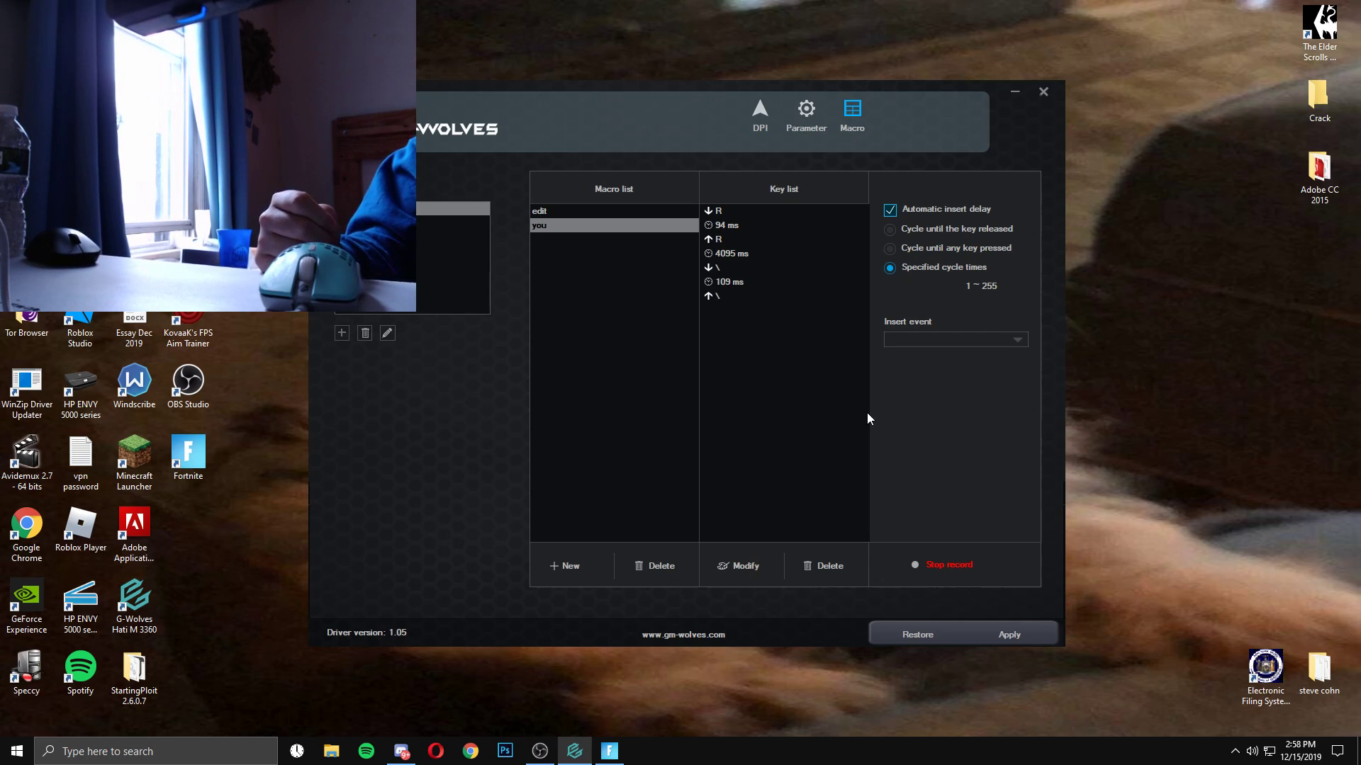
key(r)
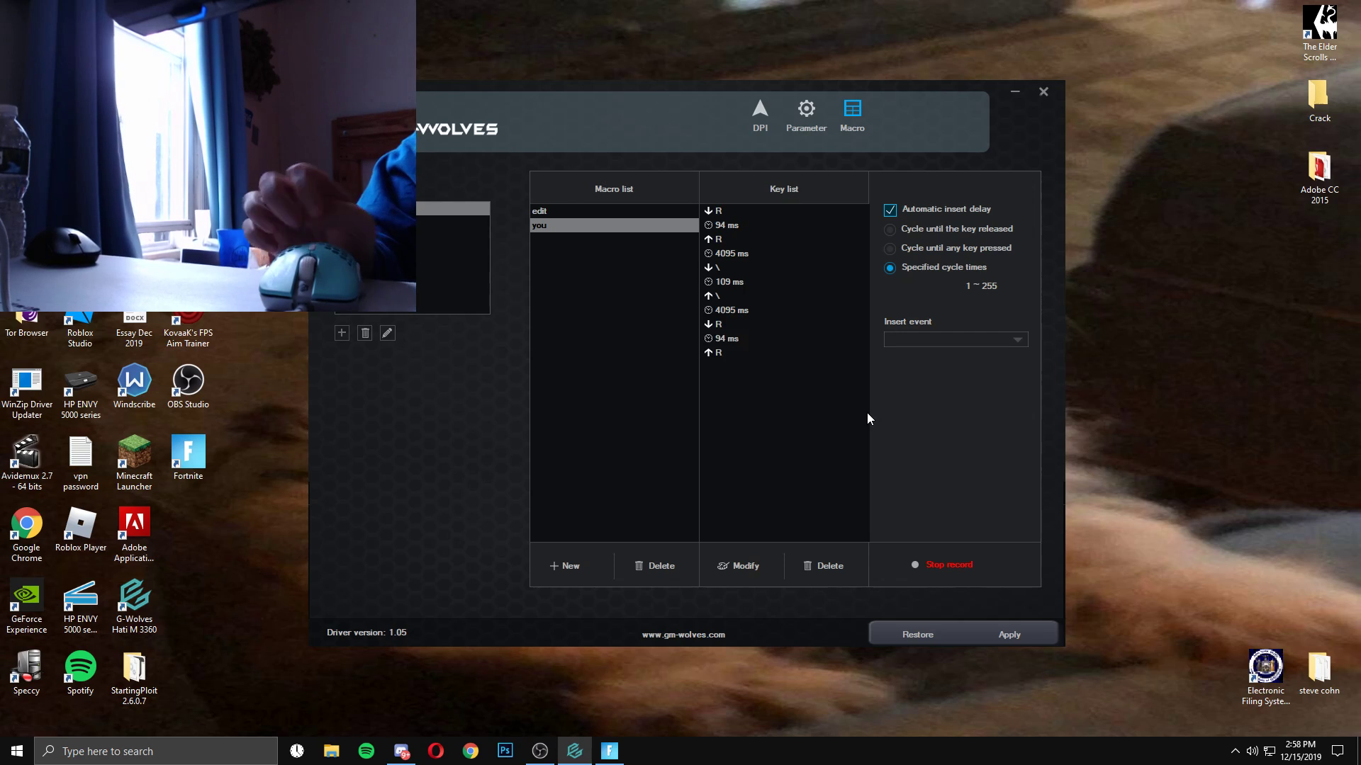
click(926, 571)
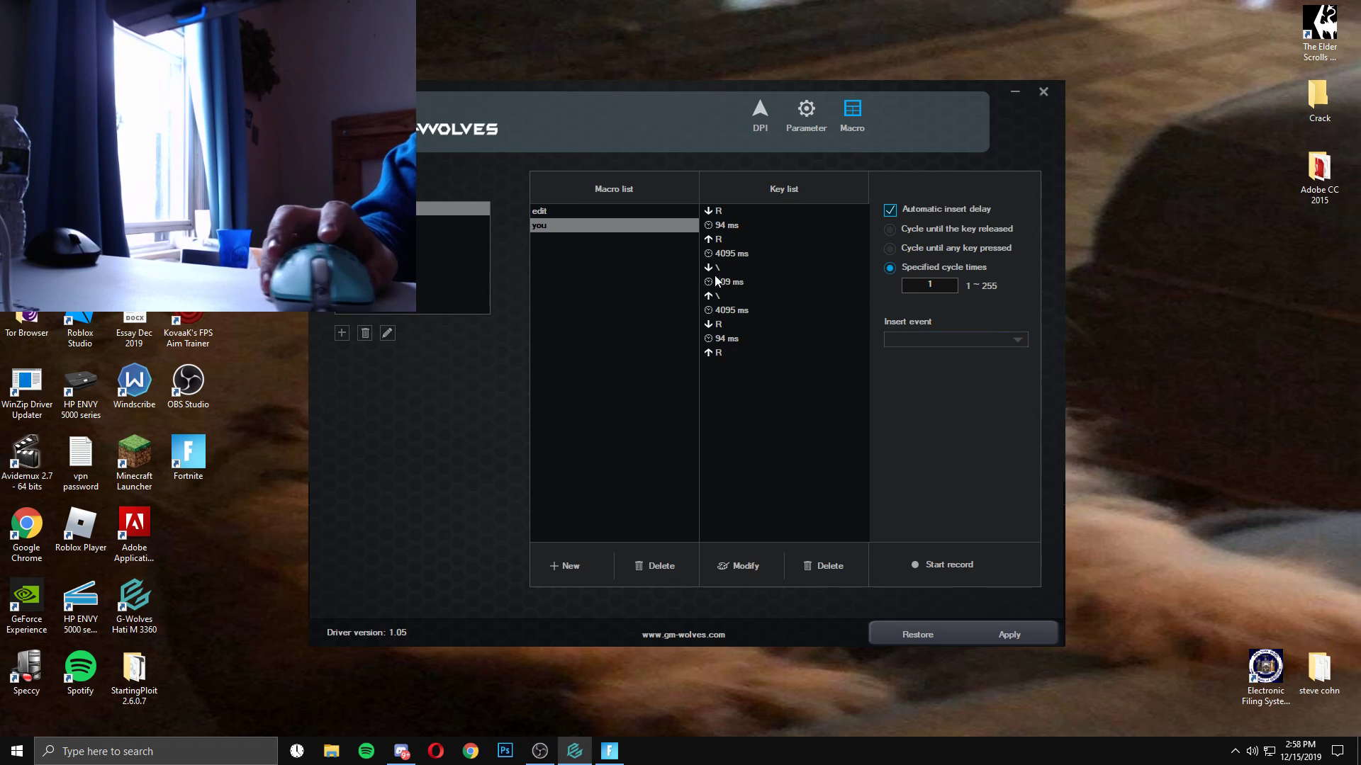
Change the 'you' macro's 94 ms and 4095 ms delays to 20 ms.
click(726, 228)
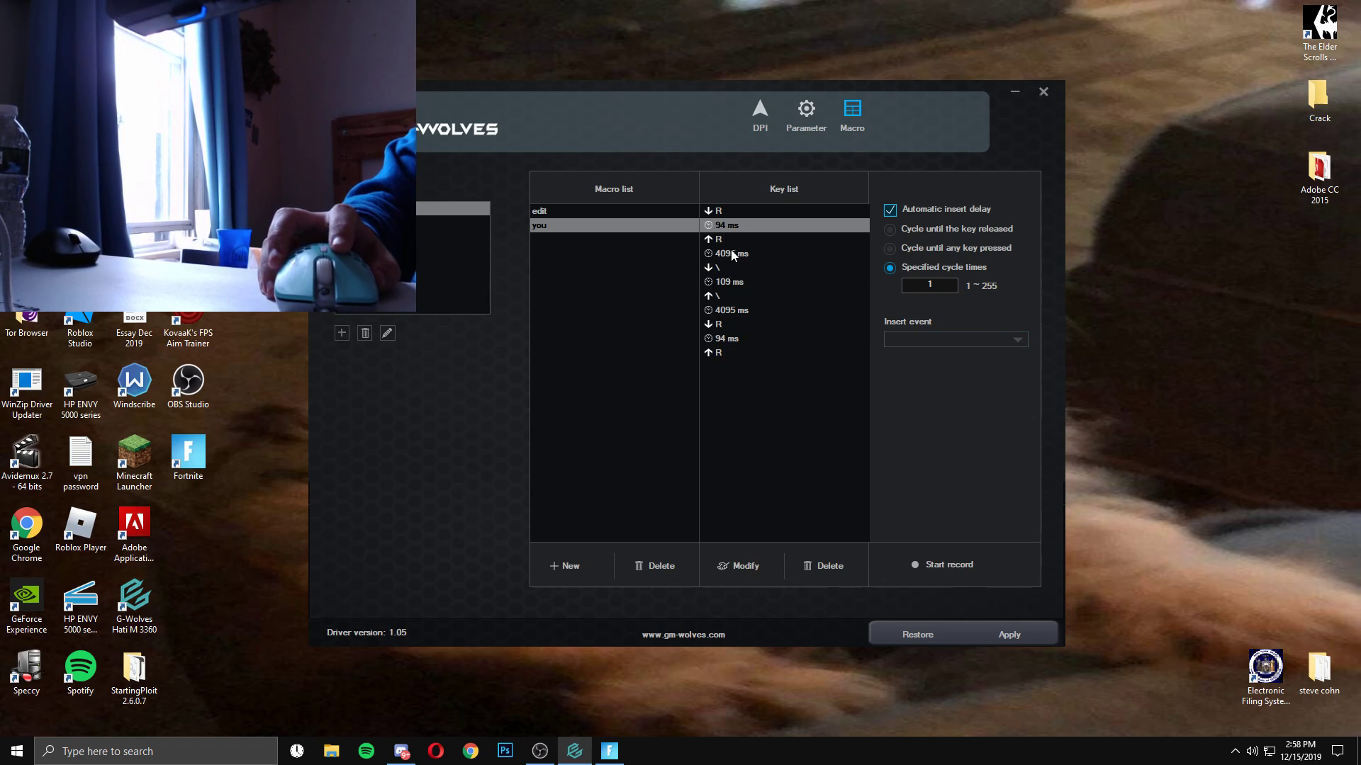
click(736, 254)
click(744, 280)
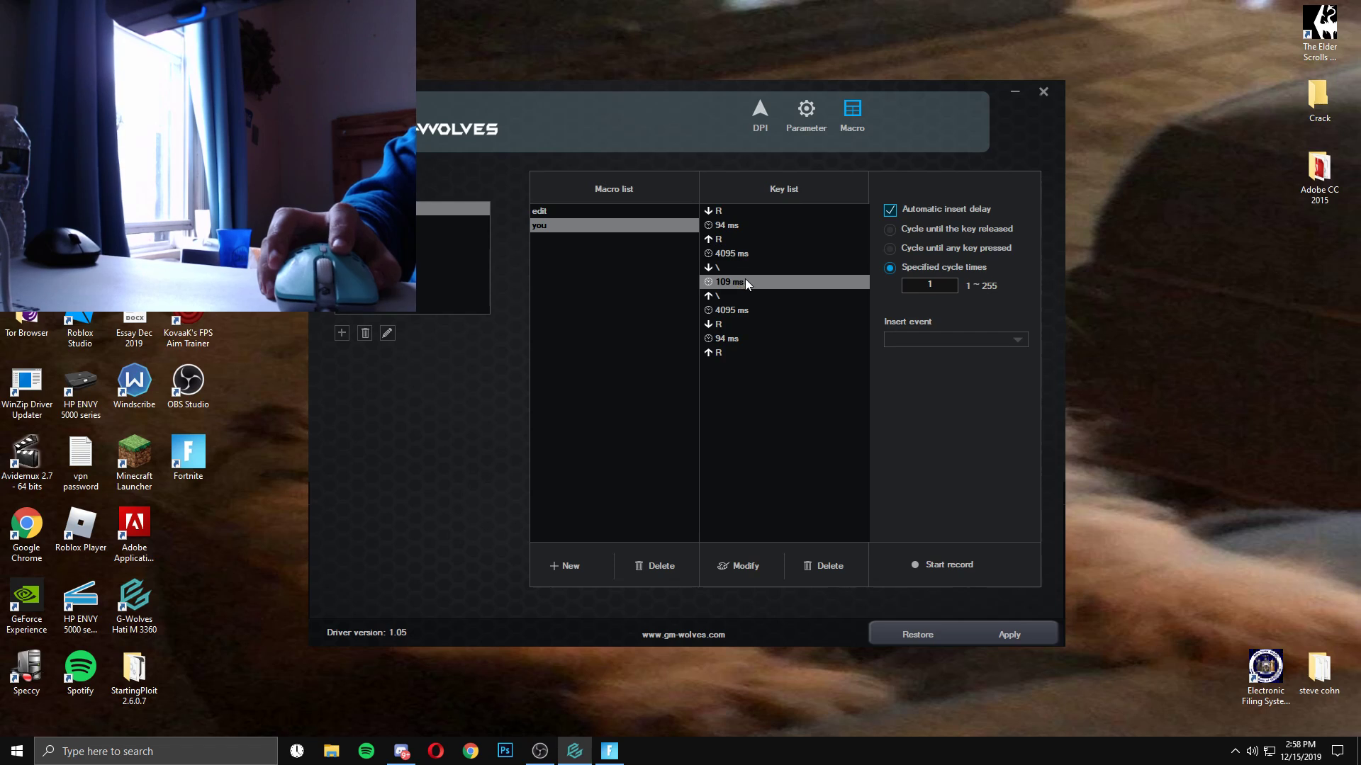
click(733, 227)
click(739, 564)
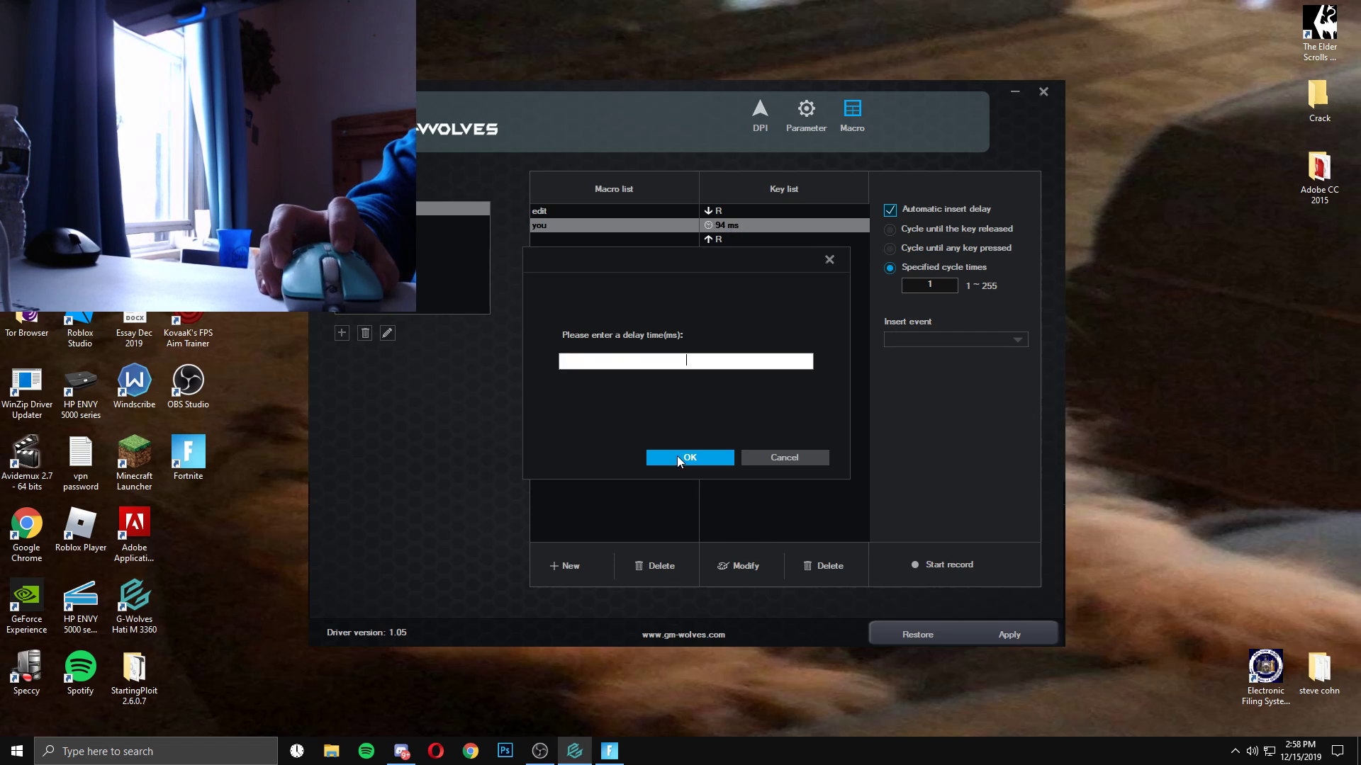
text(20)
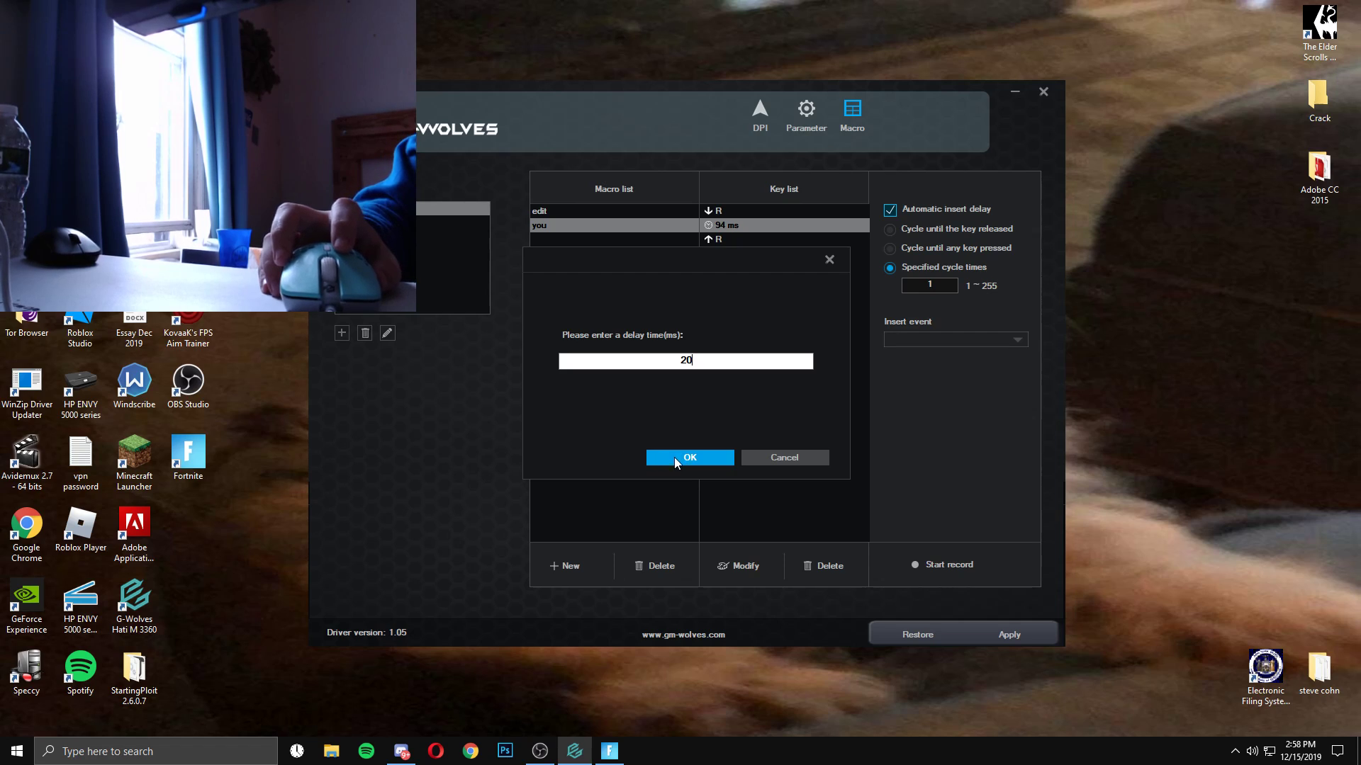
click(674, 458)
click(724, 255)
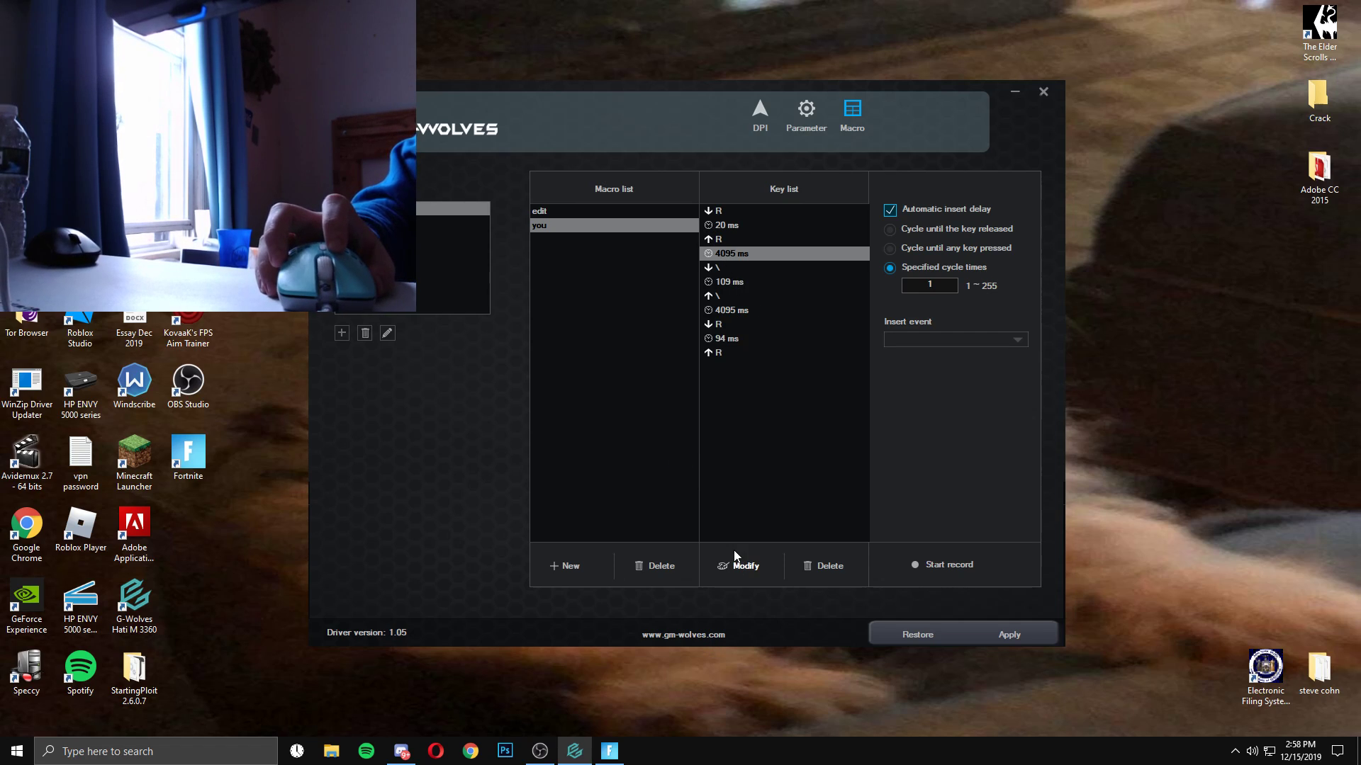
click(744, 571)
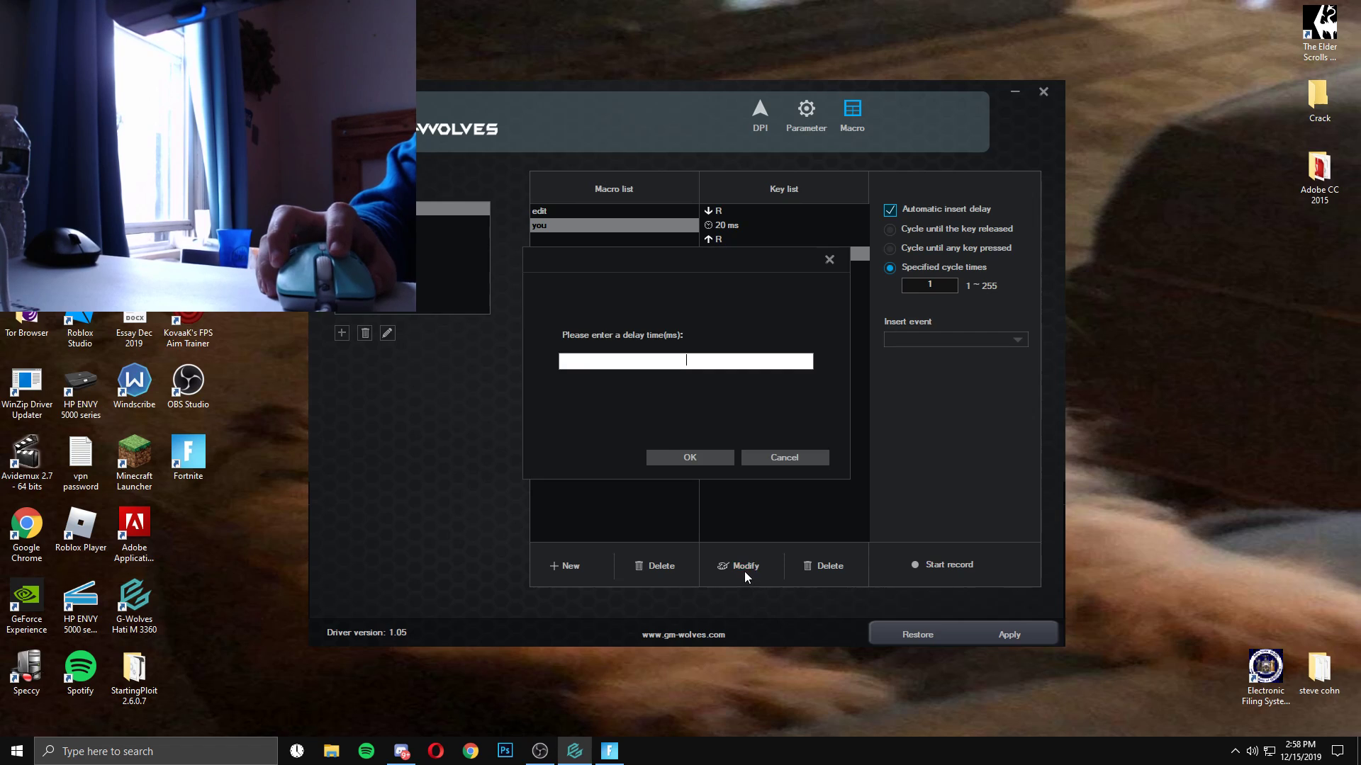
text(20)
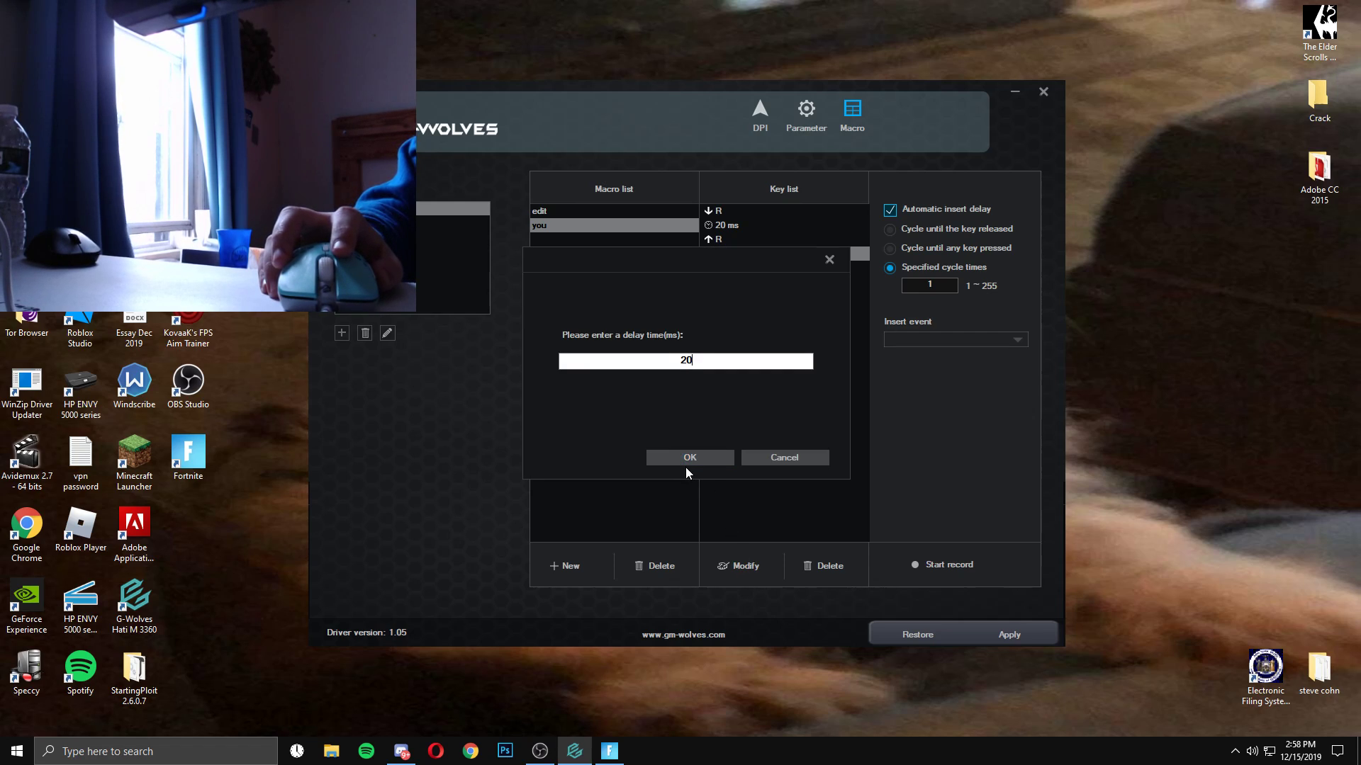
click(687, 459)
Set the remaining delays, starting with the 109 ms one, to 20 ms.
click(719, 284)
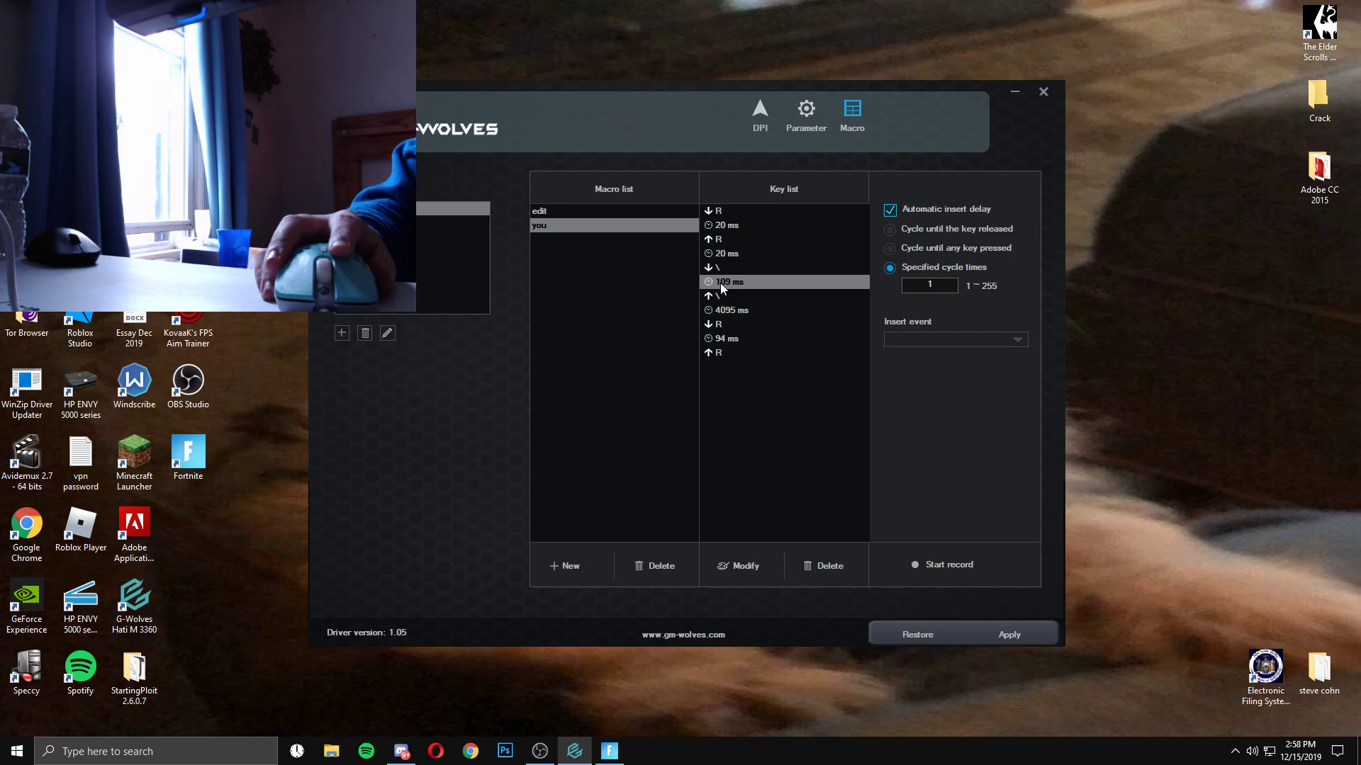
click(729, 563)
text(20)
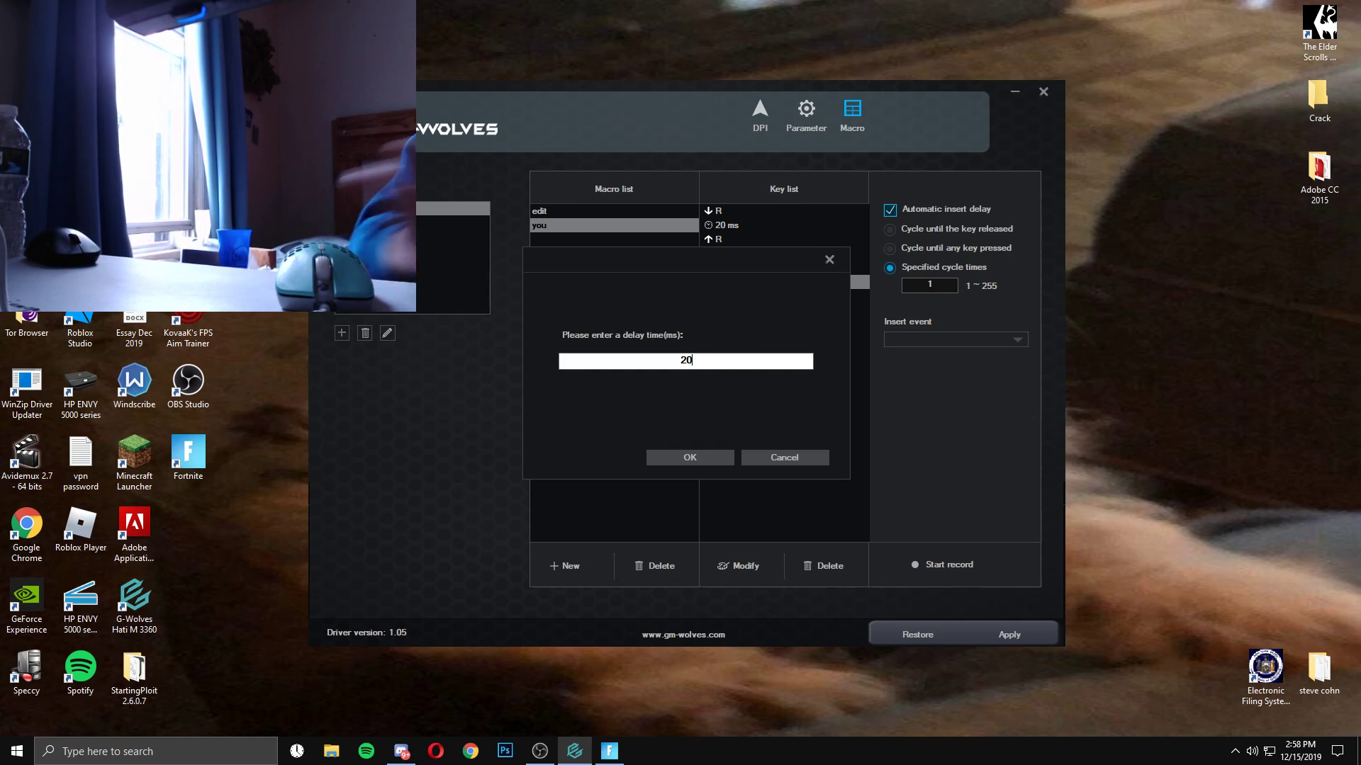
click(690, 457)
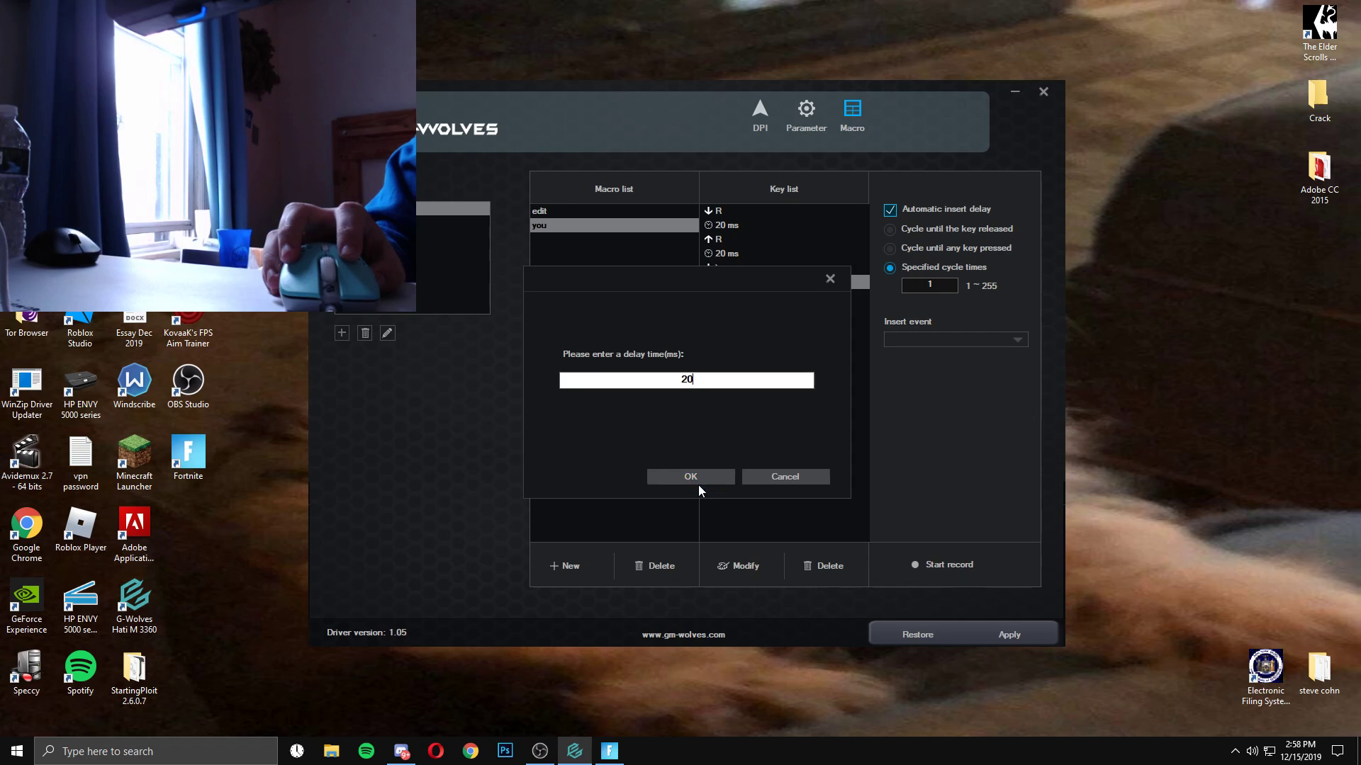
click(698, 483)
click(729, 312)
click(750, 567)
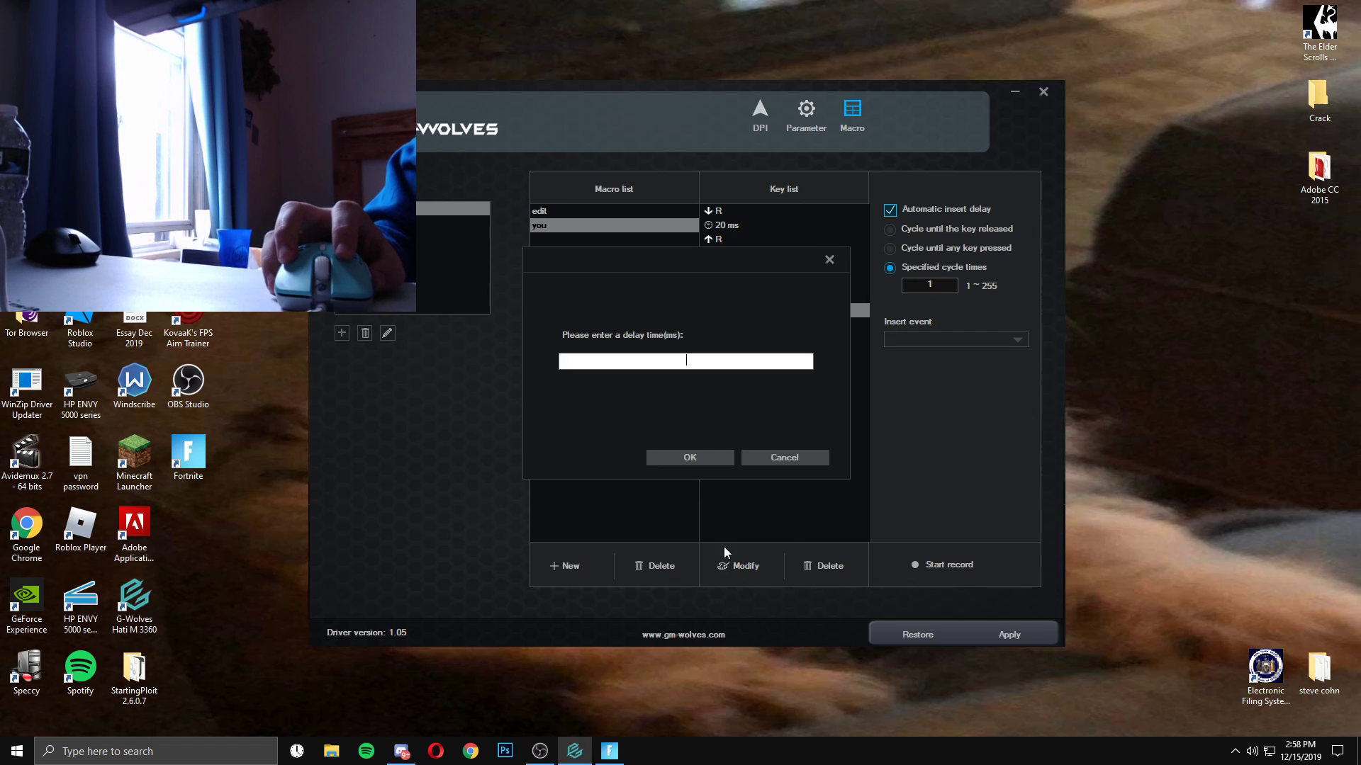
text(20)
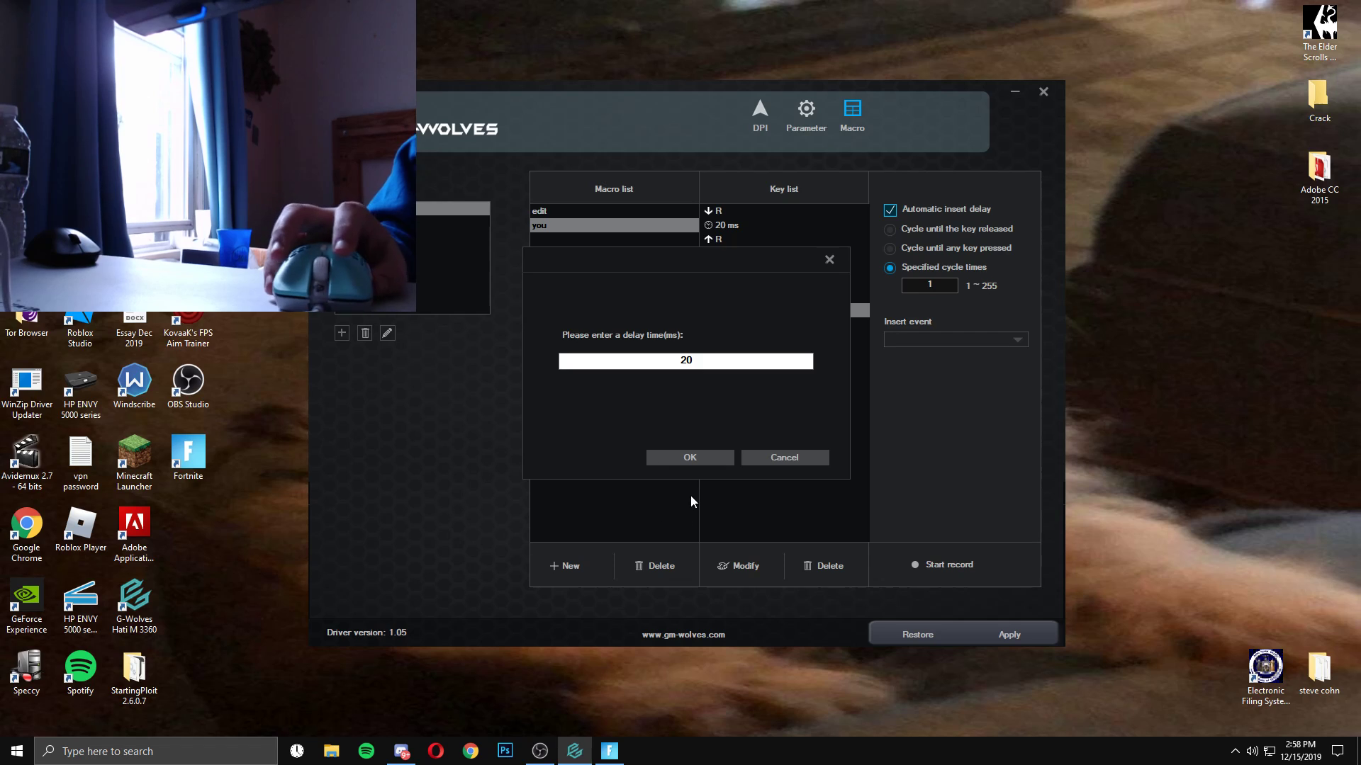
click(690, 457)
click(716, 339)
click(732, 571)
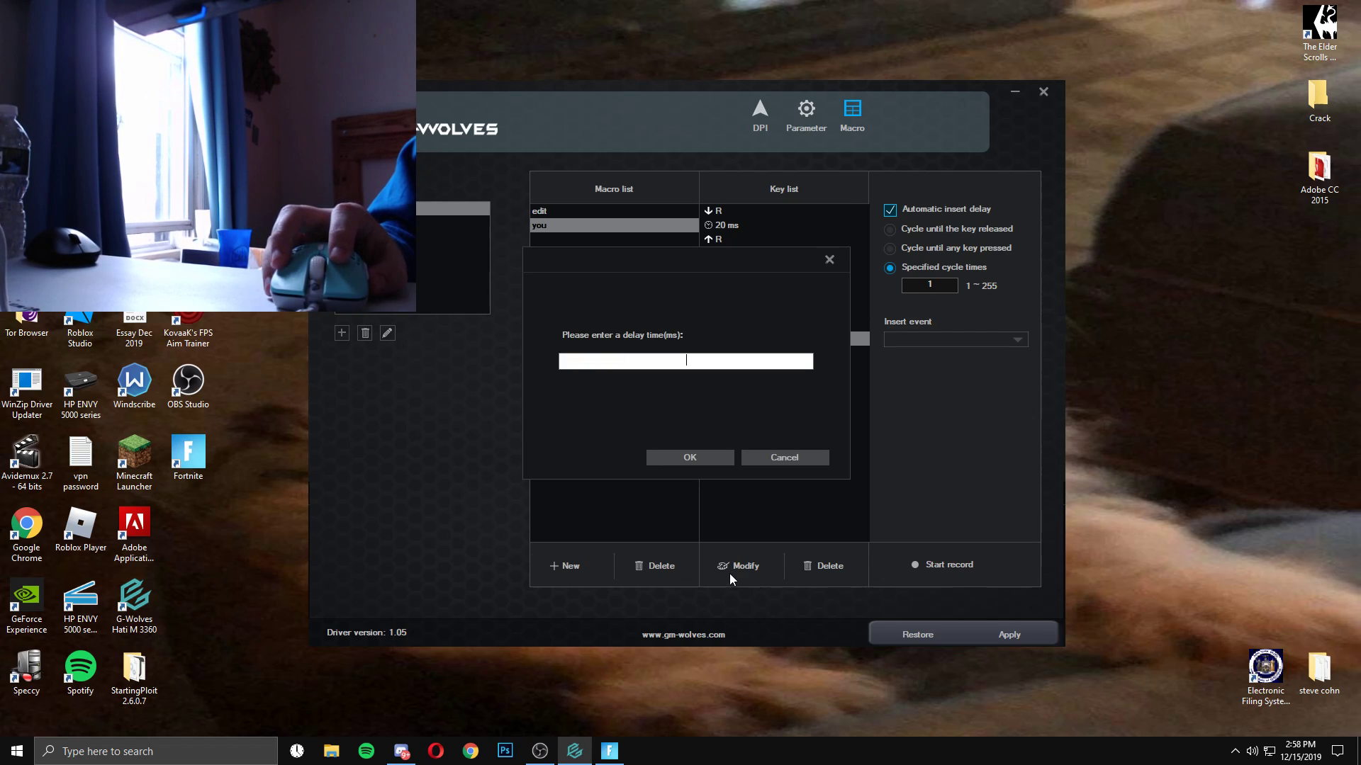
text(20)
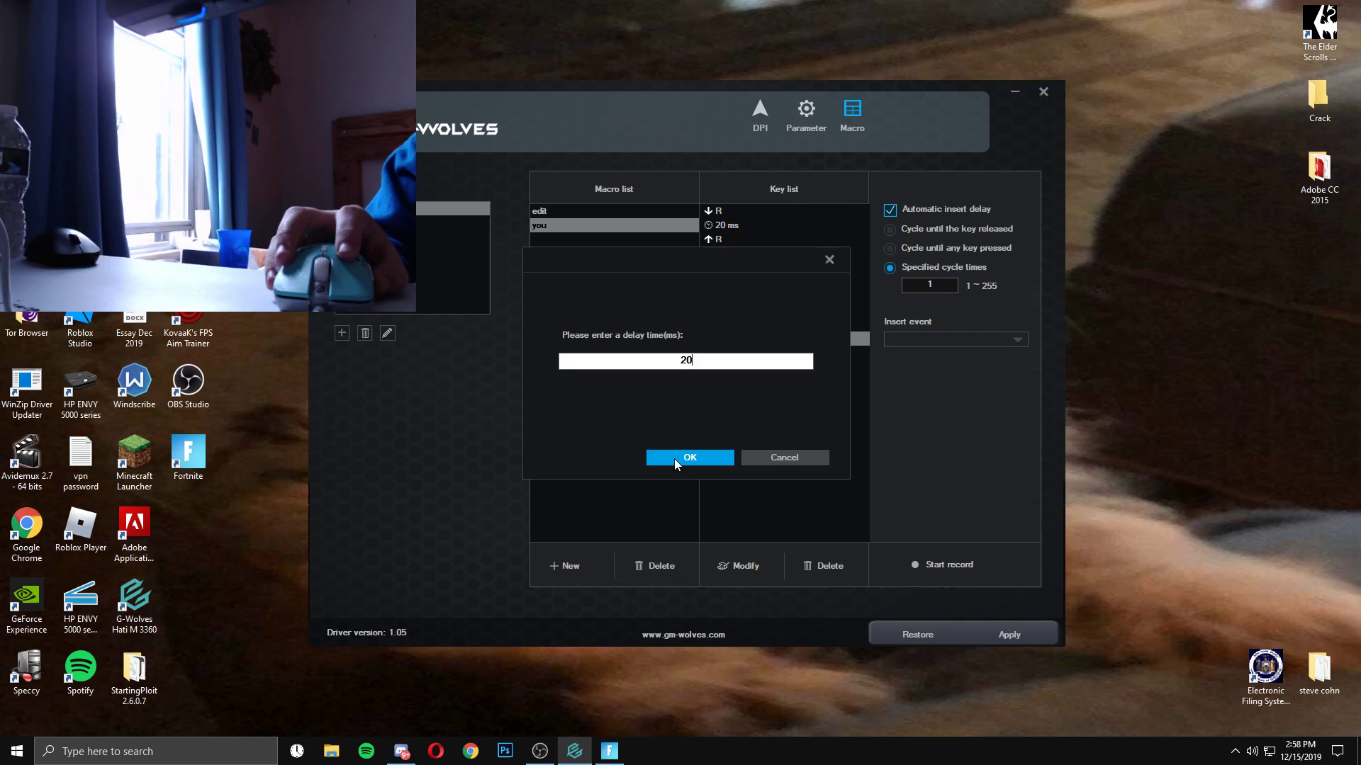
click(674, 458)
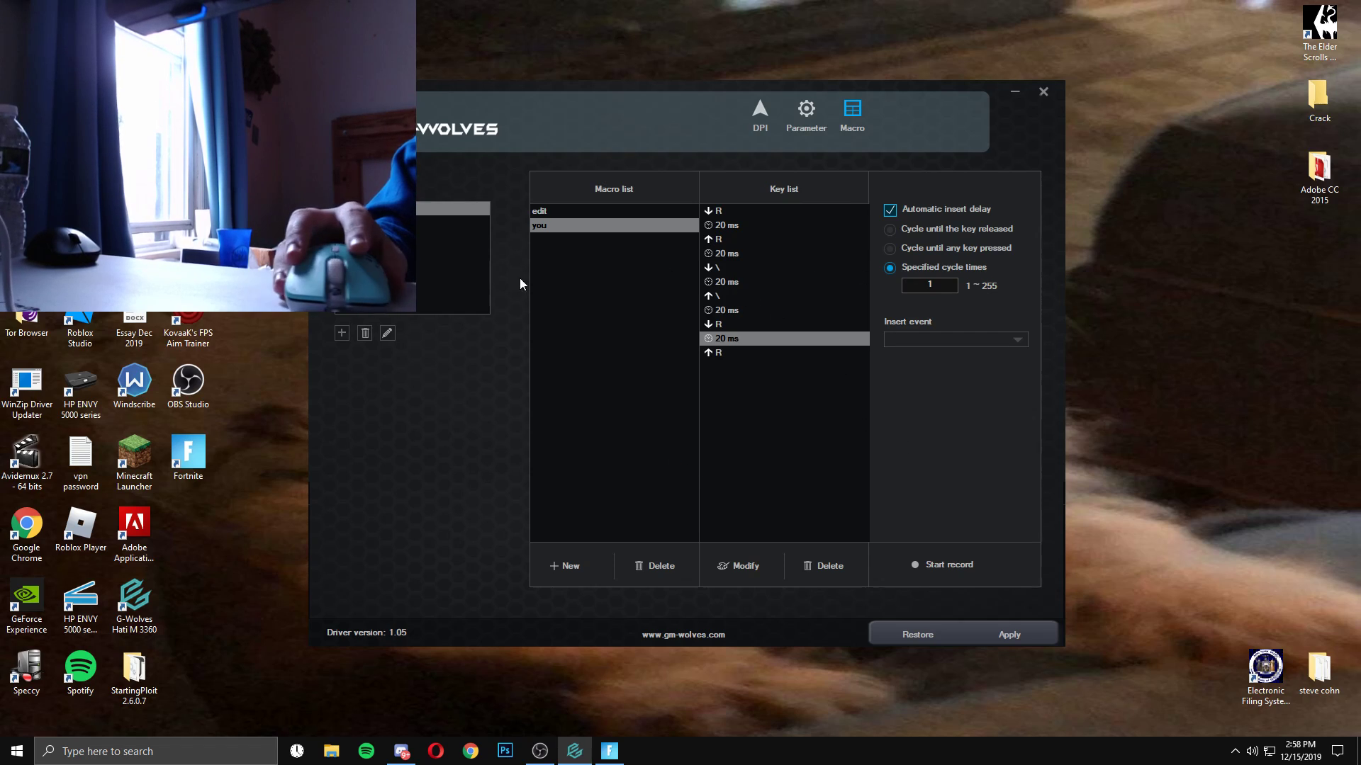
click(574, 212)
Delete the 'you' macro's delays after the R and backslash releases, and apply.
click(581, 225)
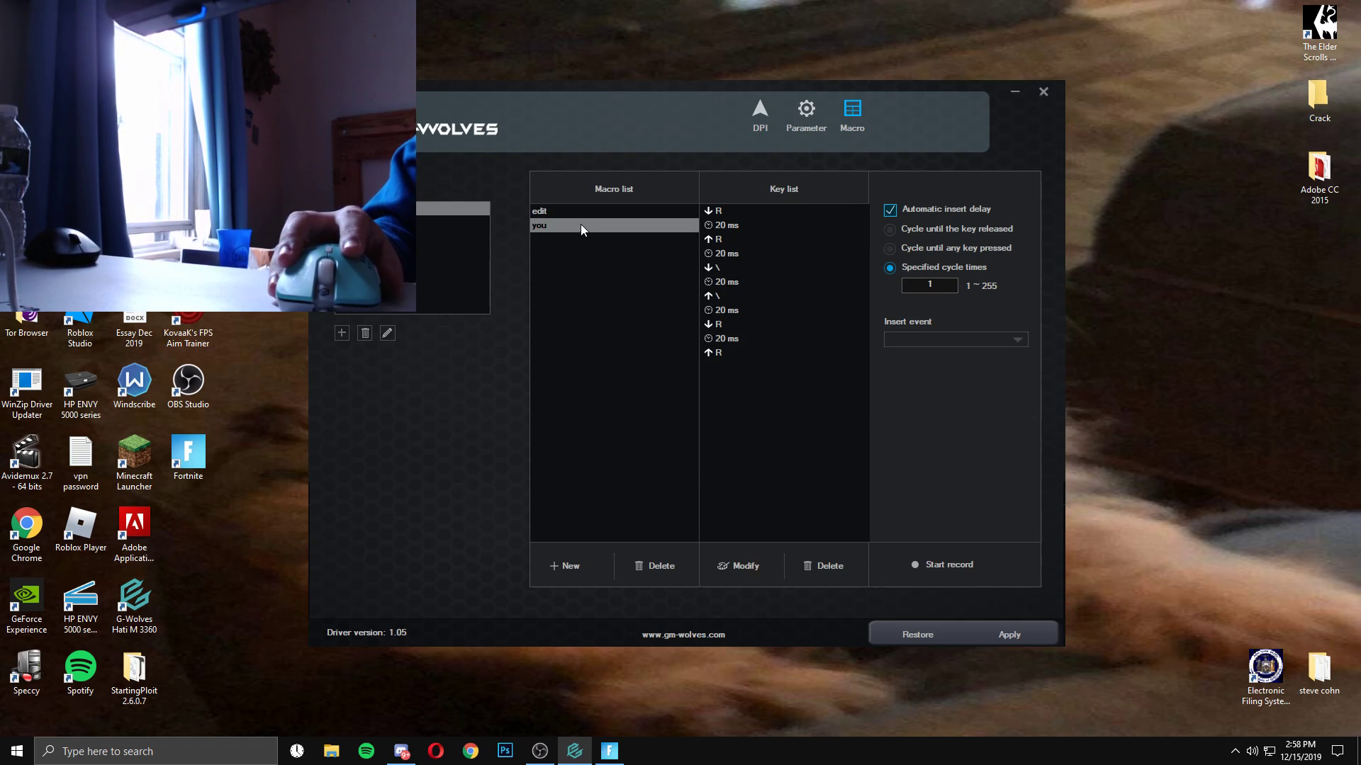
click(735, 256)
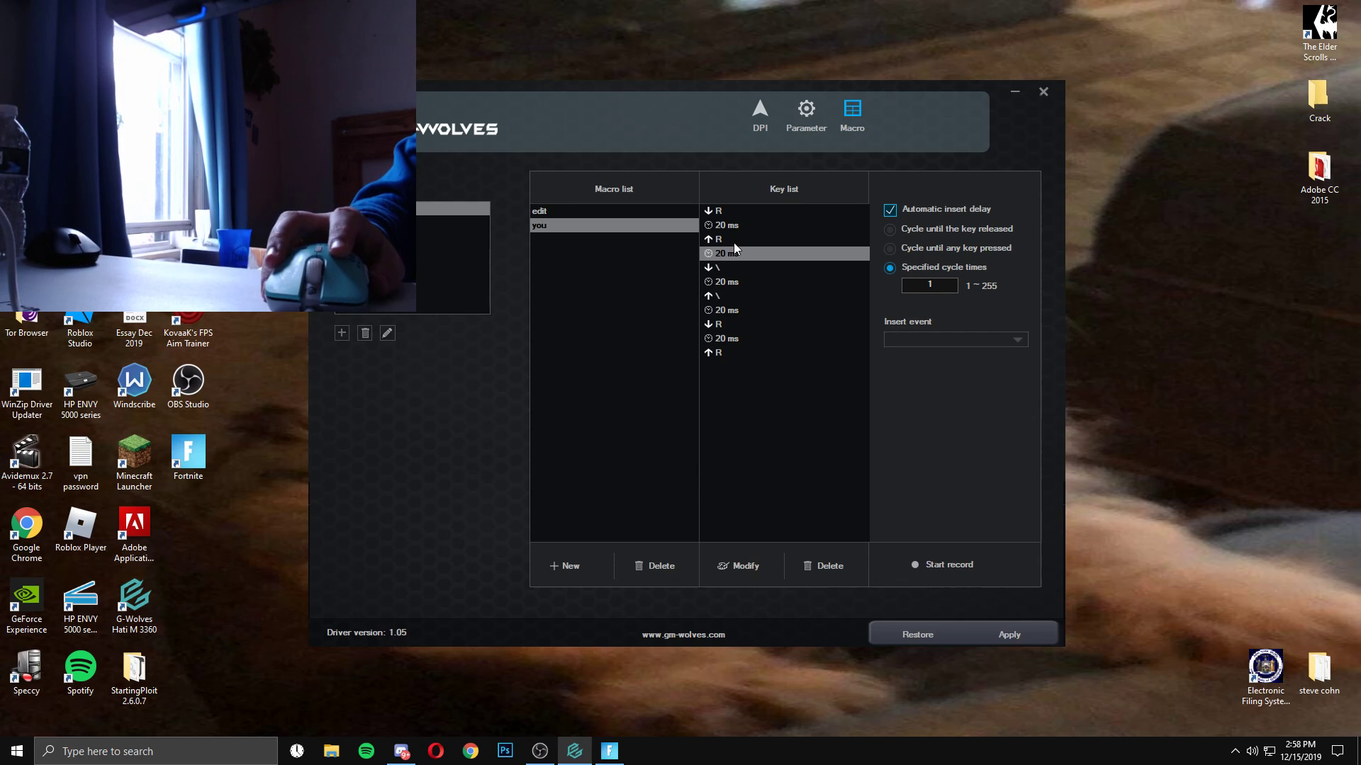
click(822, 566)
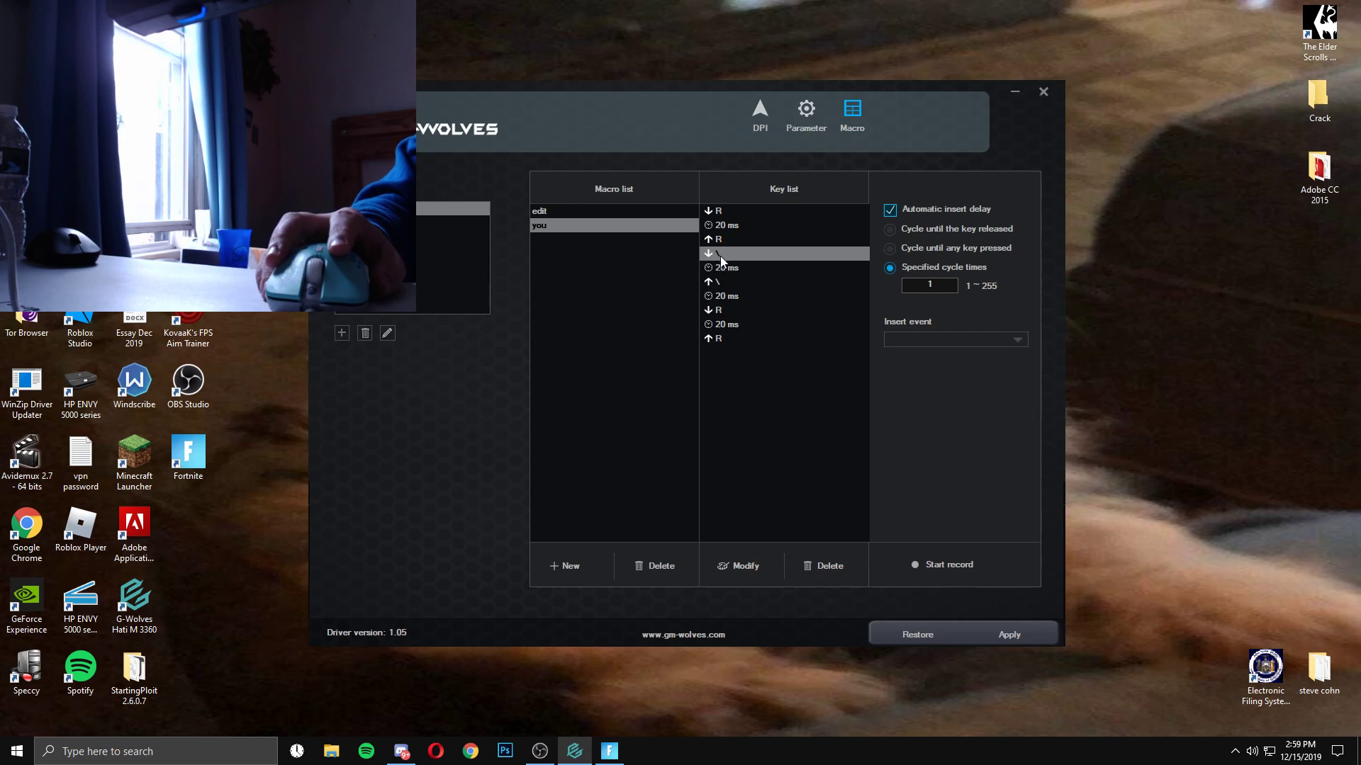
click(732, 296)
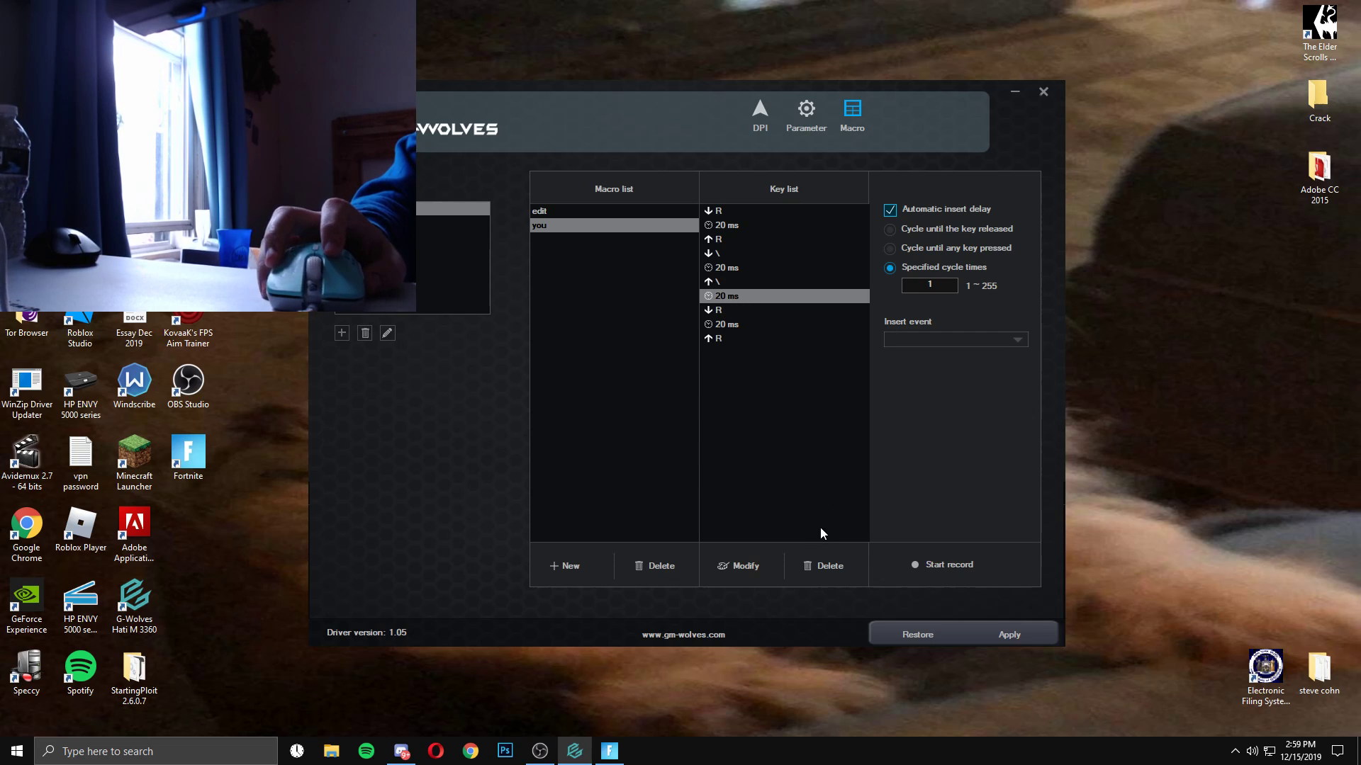
click(817, 564)
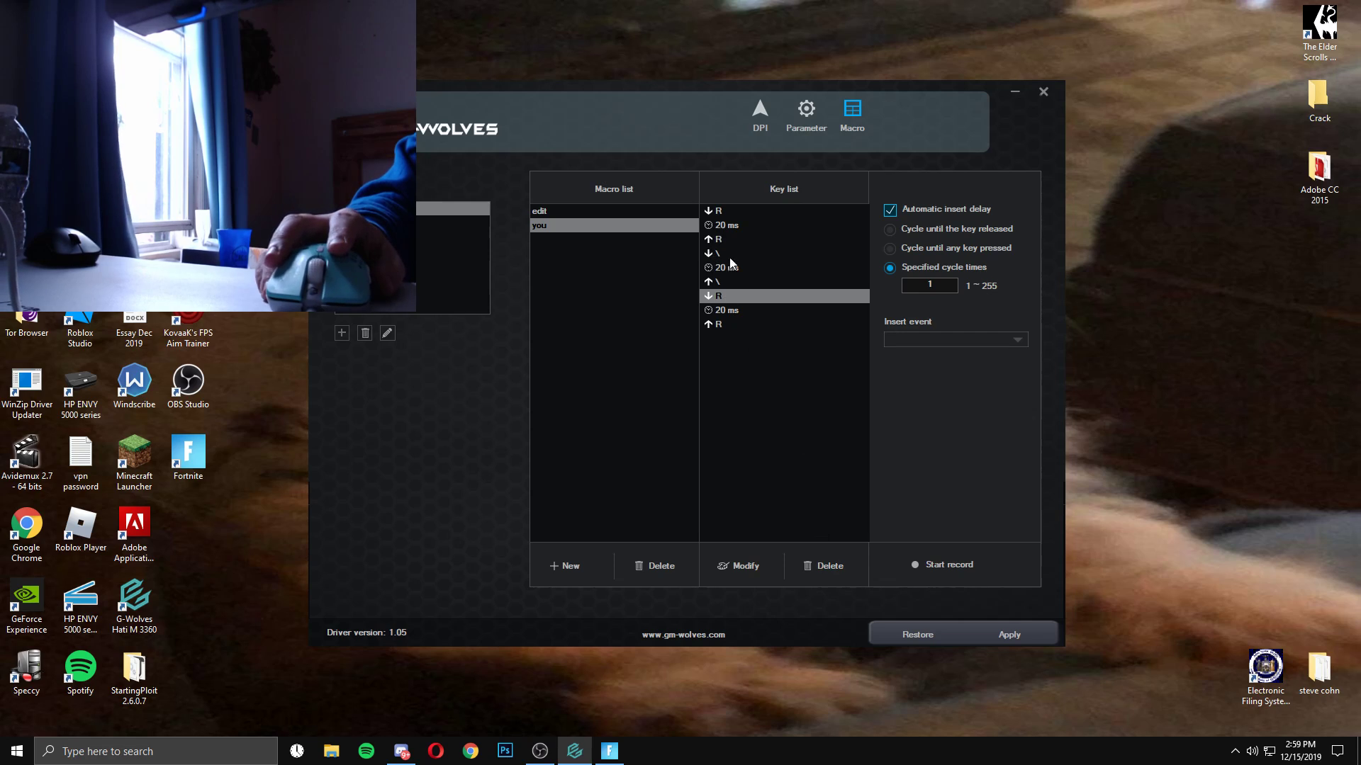
click(999, 635)
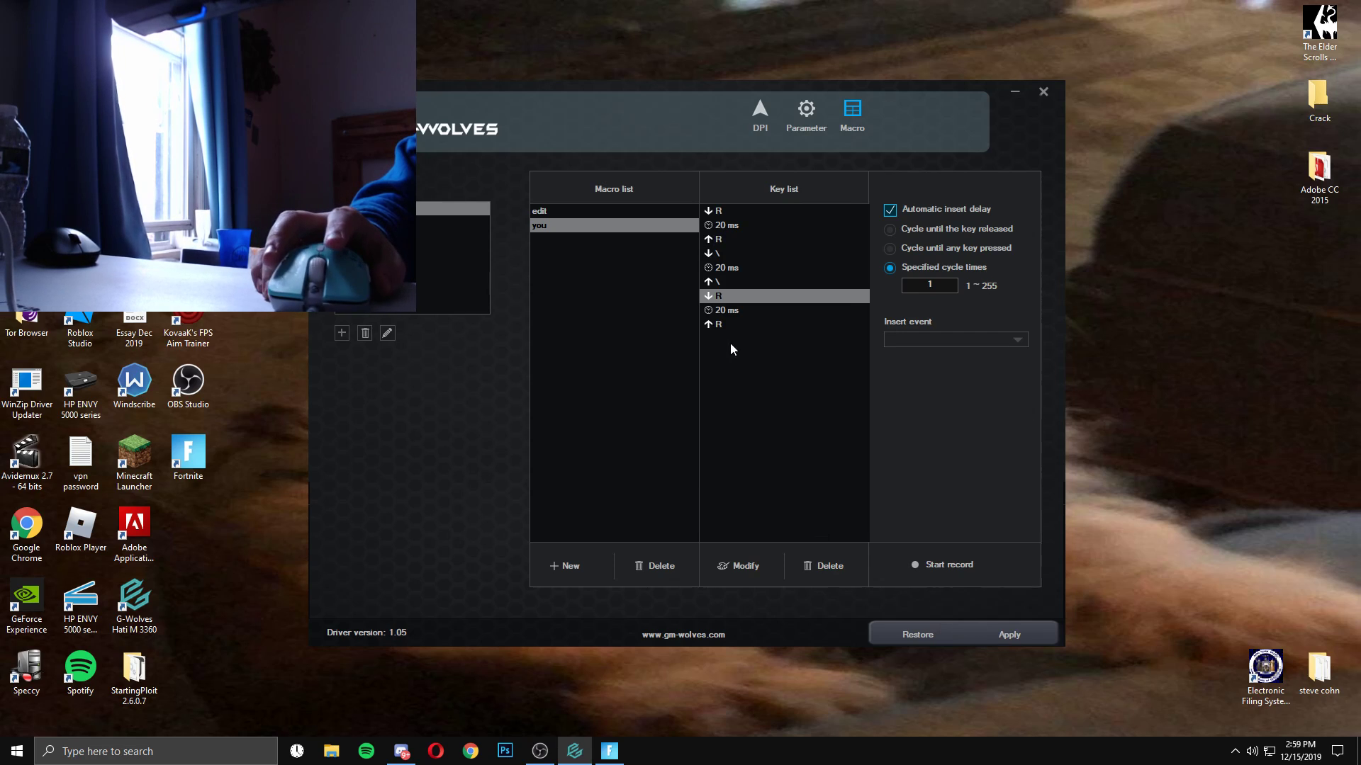
Assign the 'you' macro to mouse button 5, after briefly setting Forward.
click(799, 112)
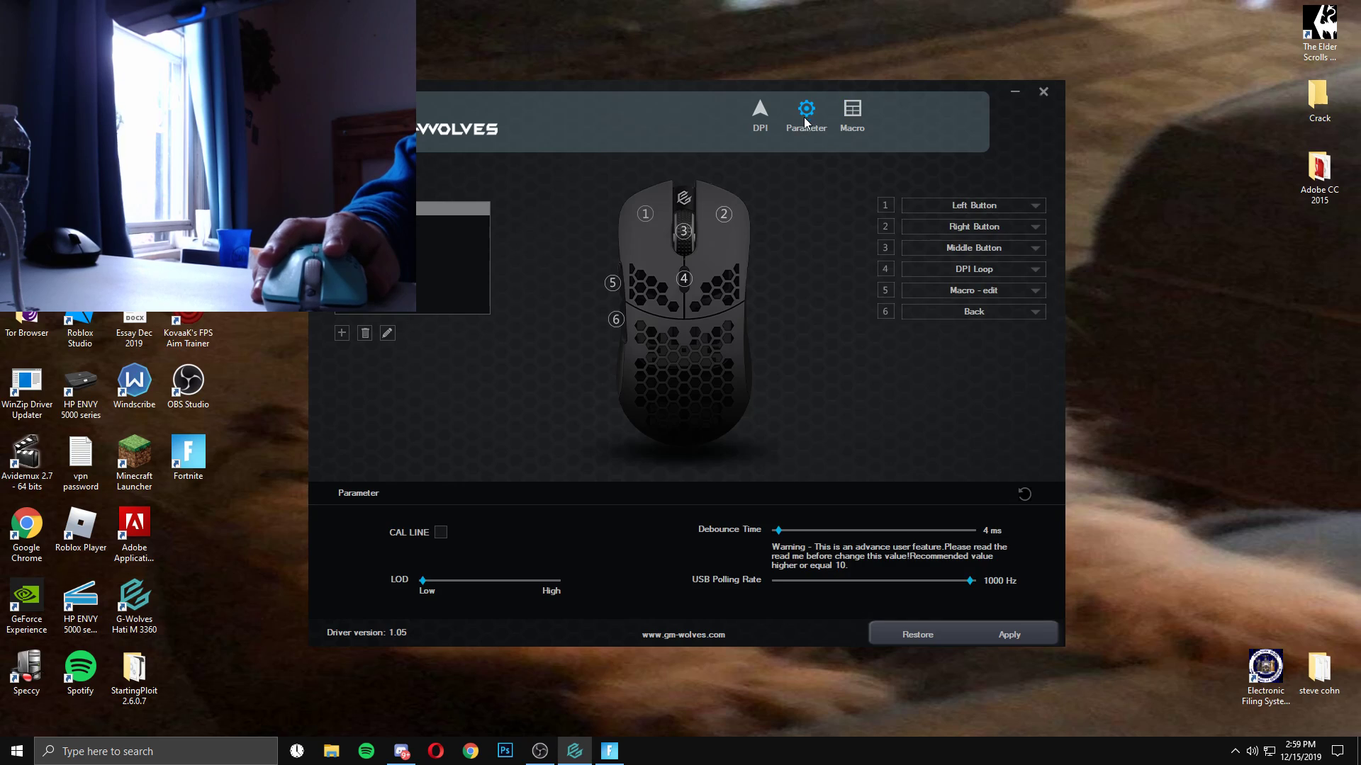
click(943, 290)
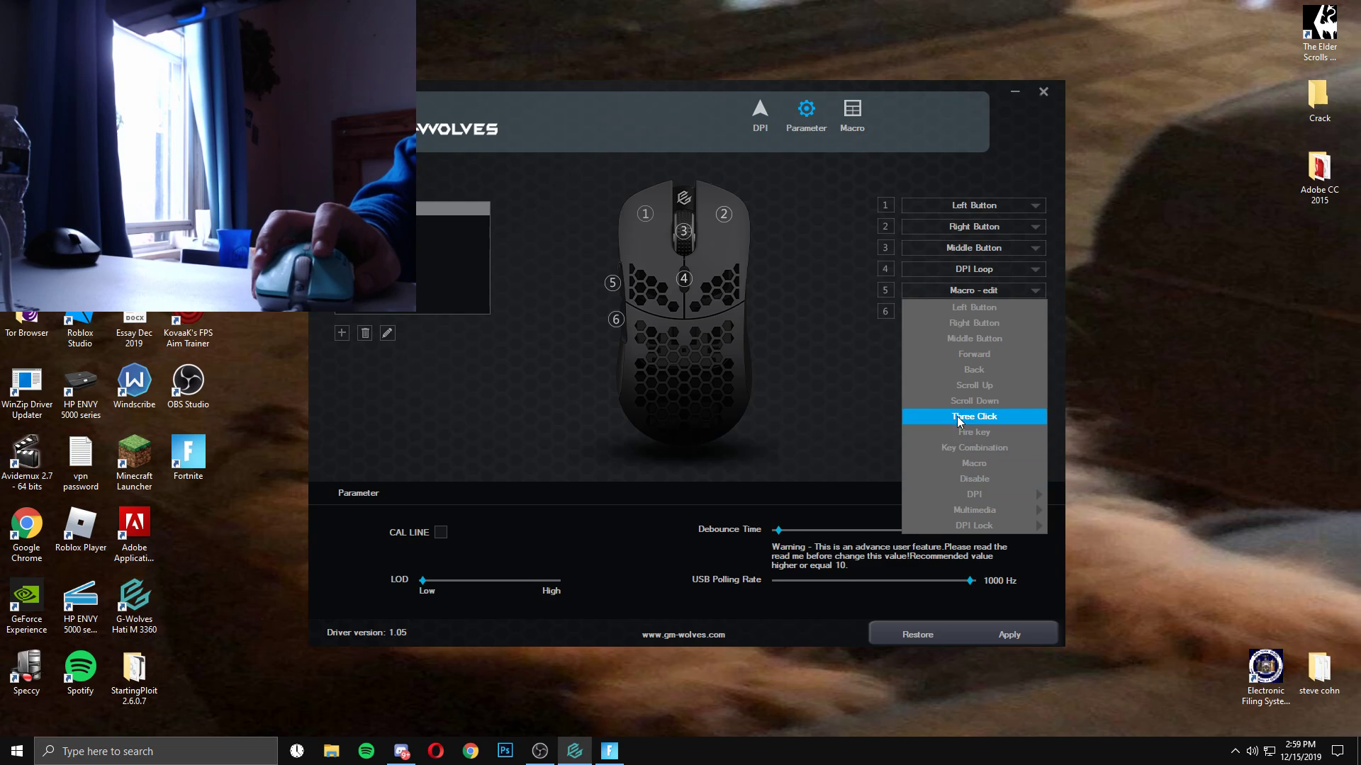
click(964, 358)
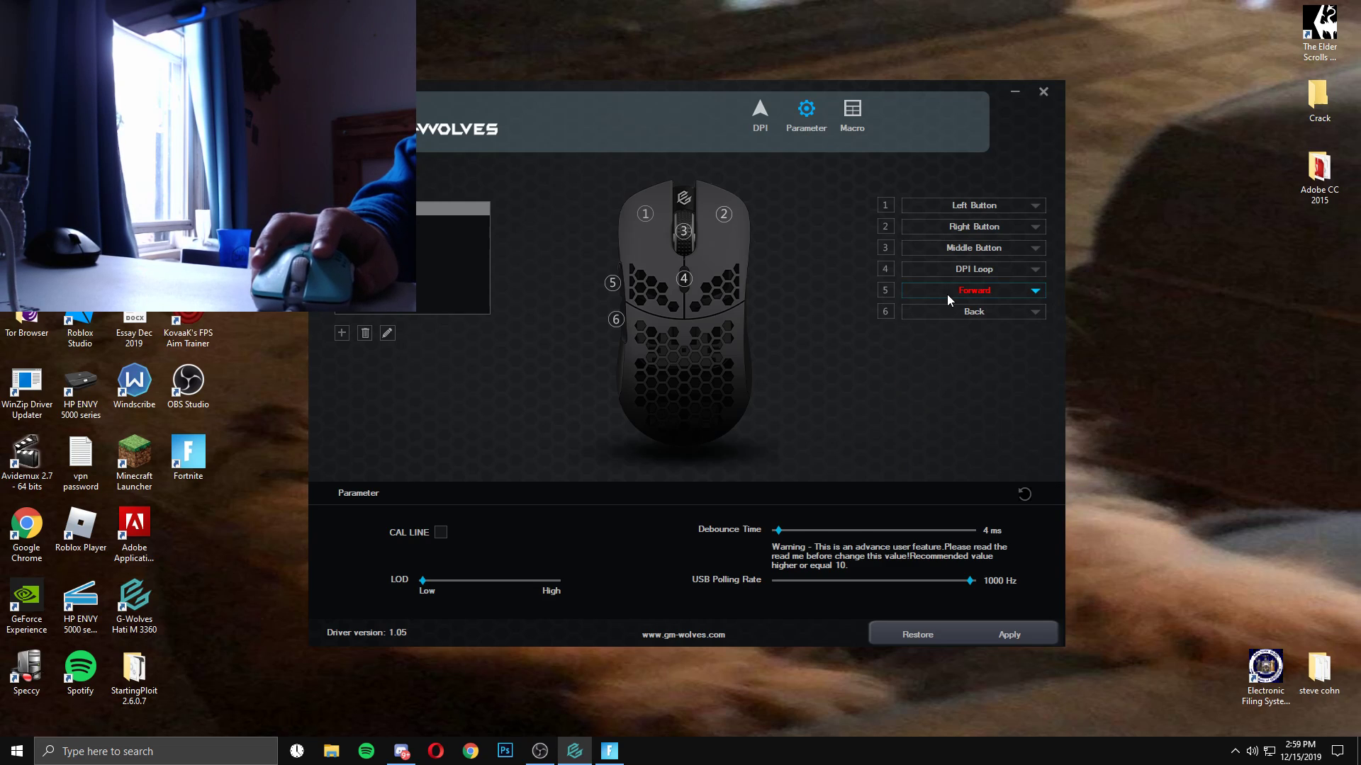
click(946, 292)
click(970, 464)
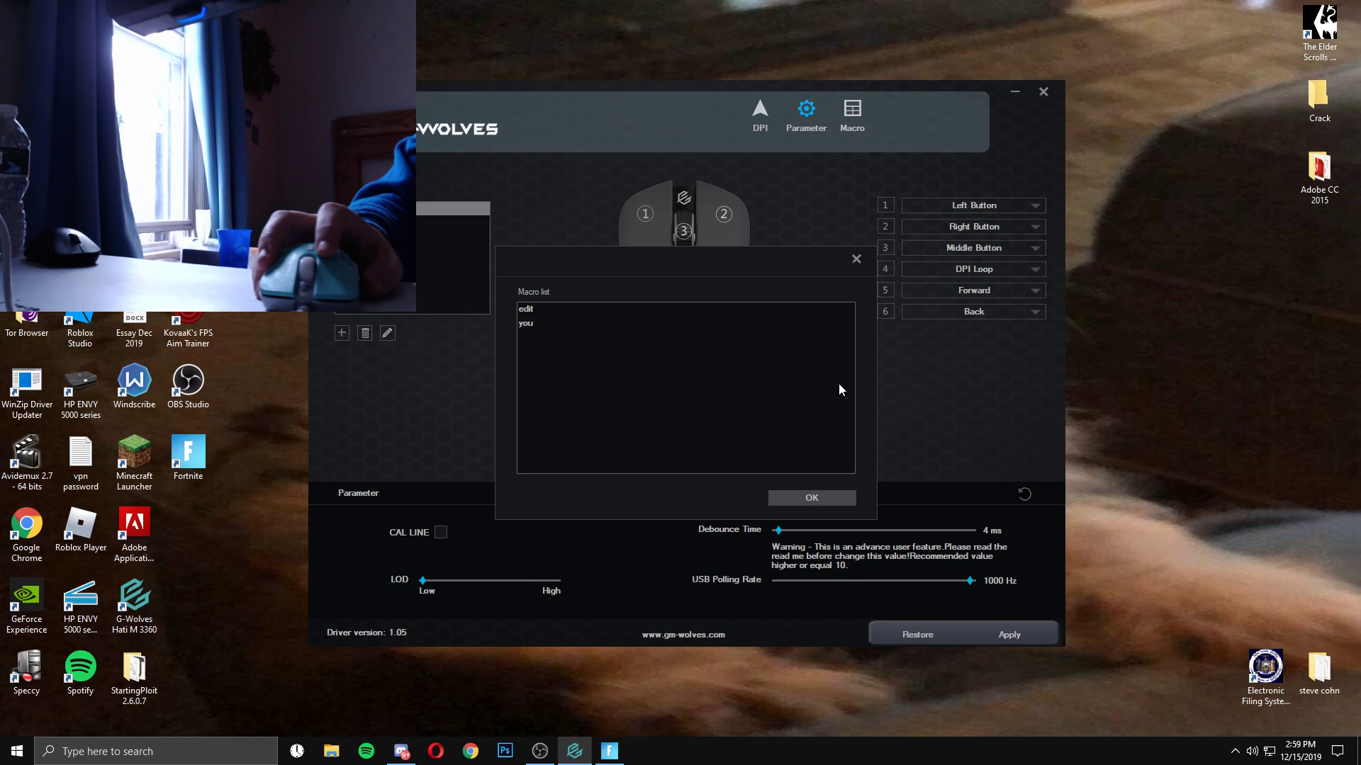
click(544, 323)
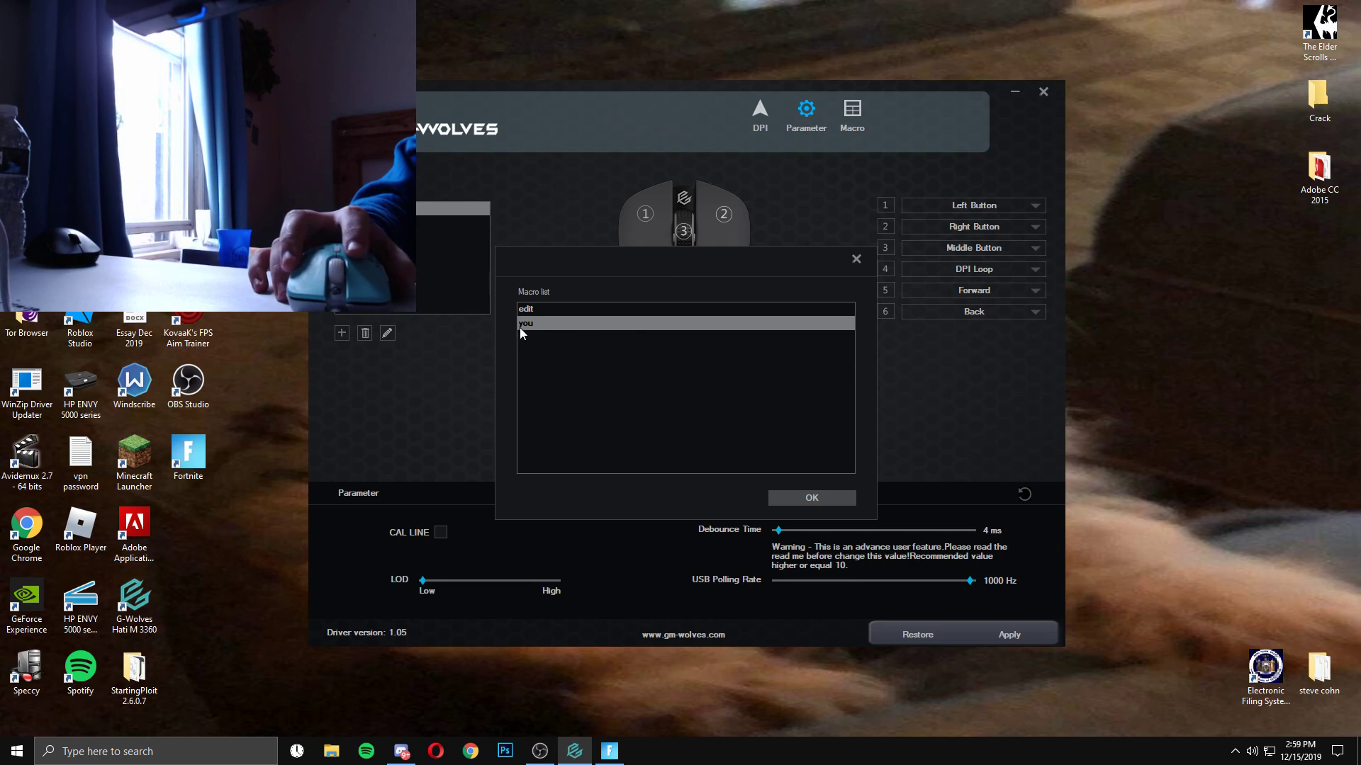
click(797, 493)
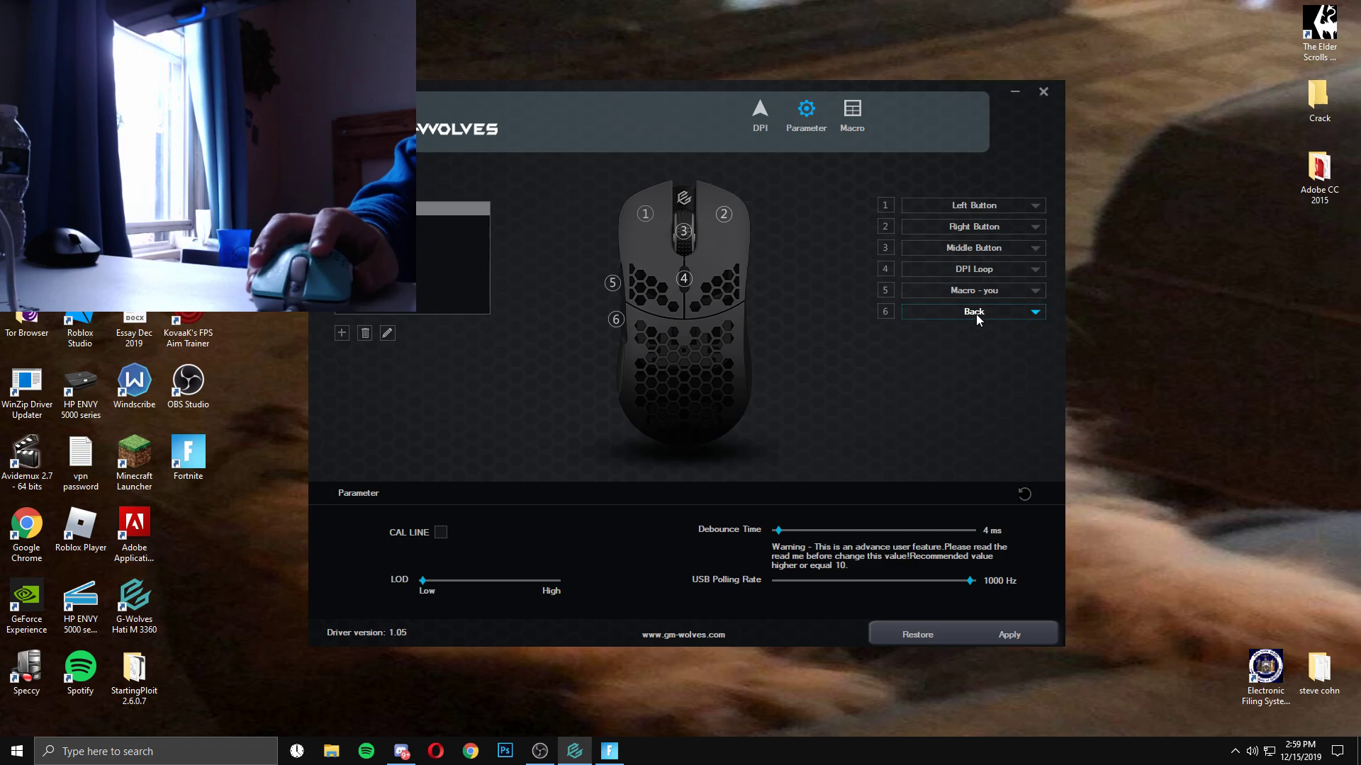
Reassign button 5 to the 'edit' macro and apply the settings.
click(967, 291)
click(970, 468)
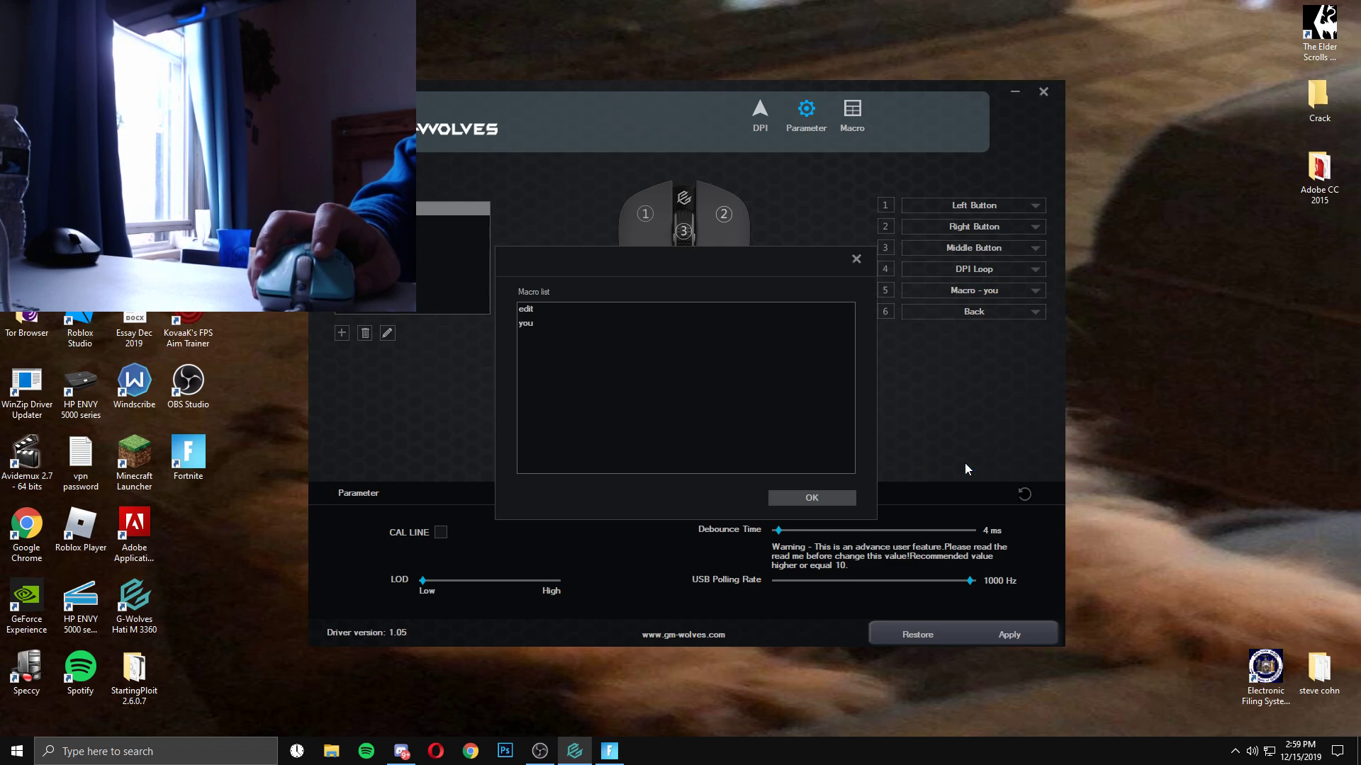
click(592, 311)
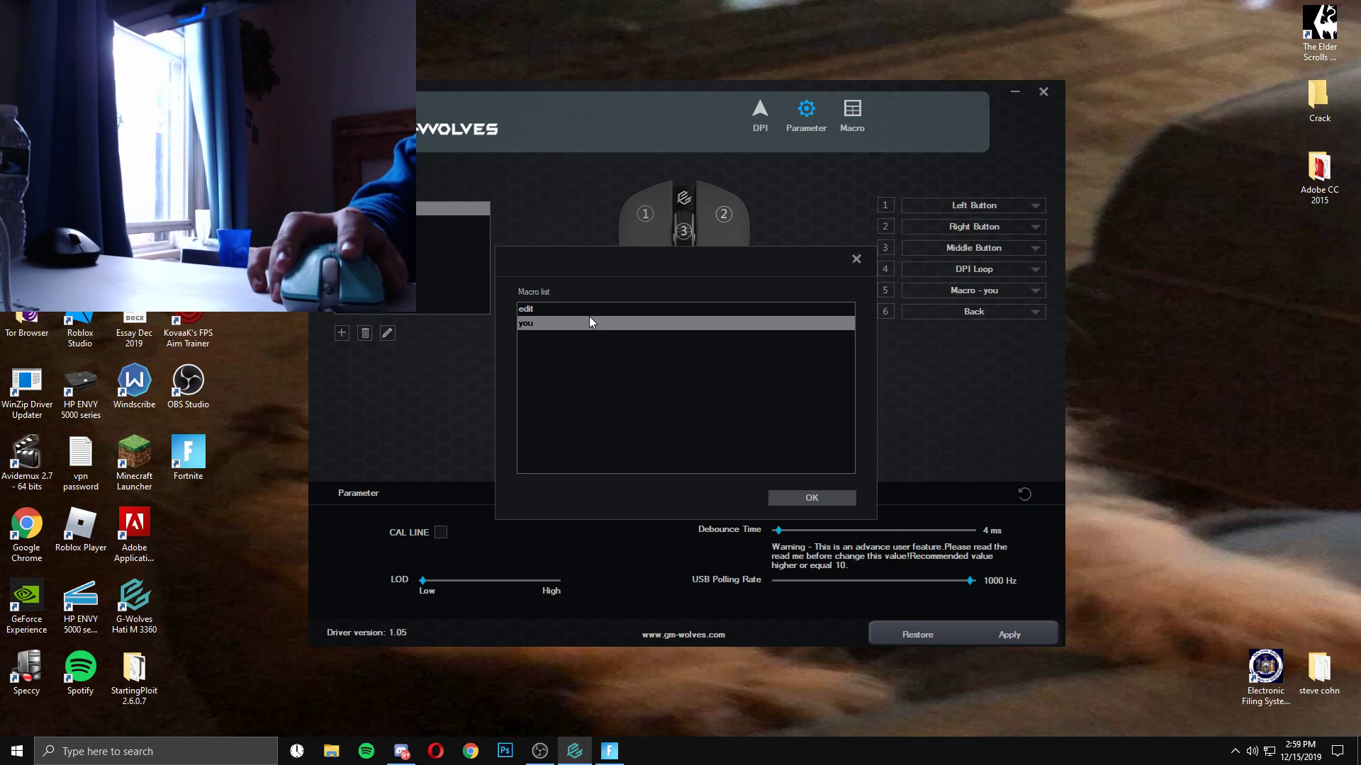
click(810, 496)
click(1019, 640)
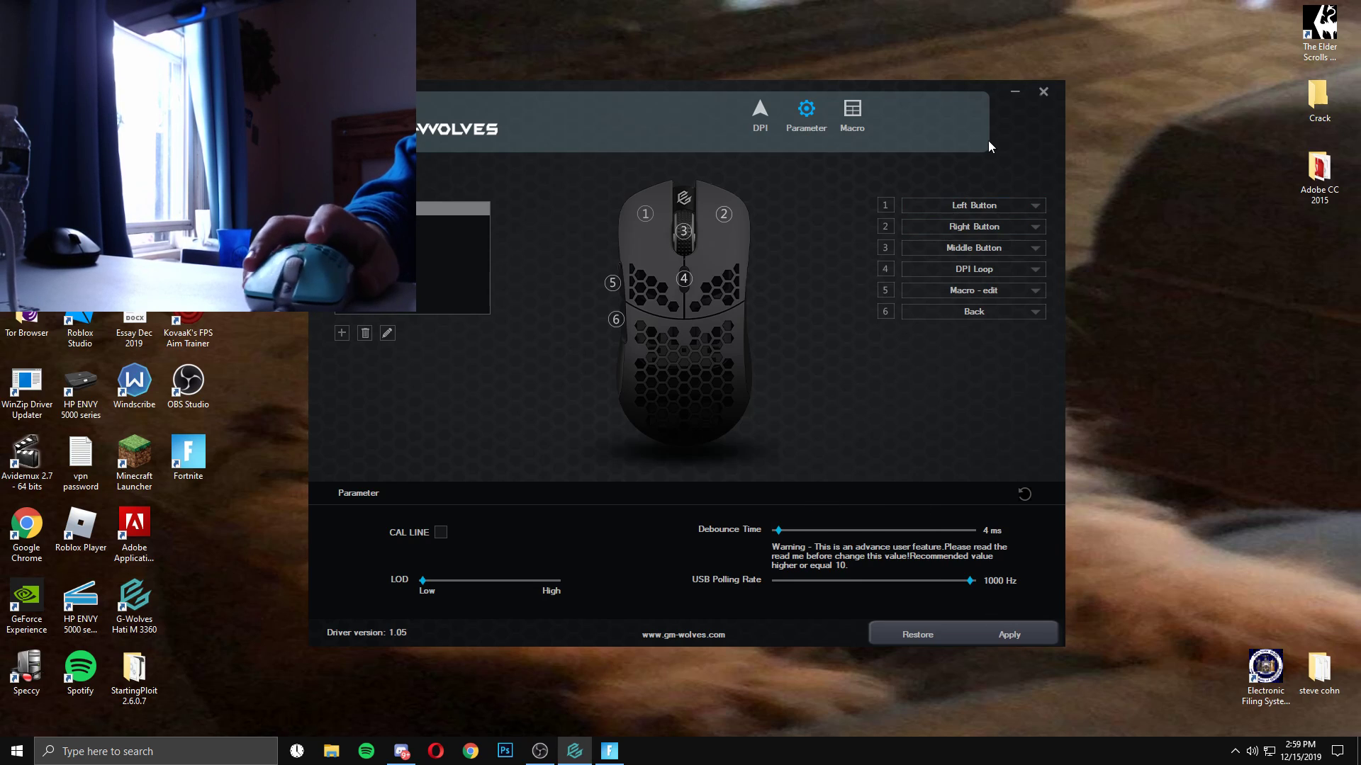
Return to Fortnite and set the video resolution to 1920 x 1080, keeping it.
click(1014, 92)
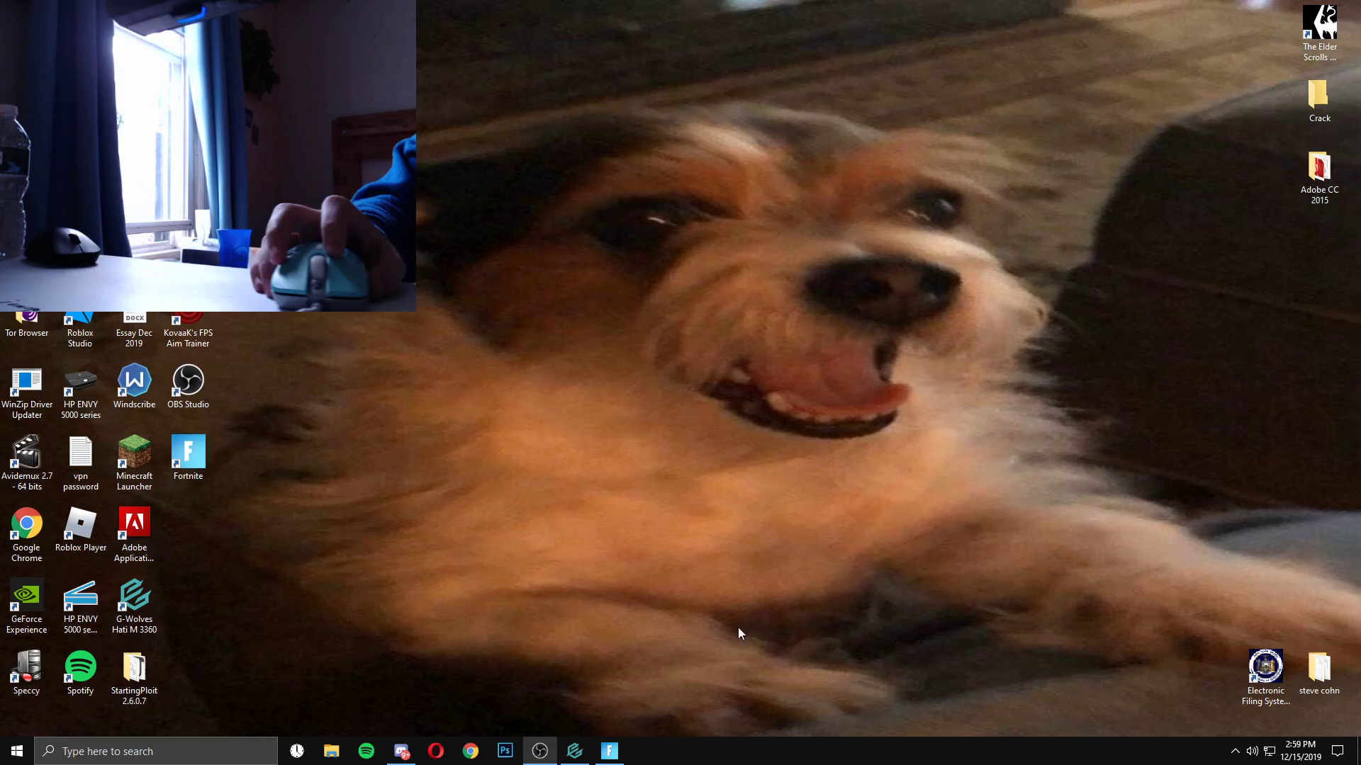
click(611, 752)
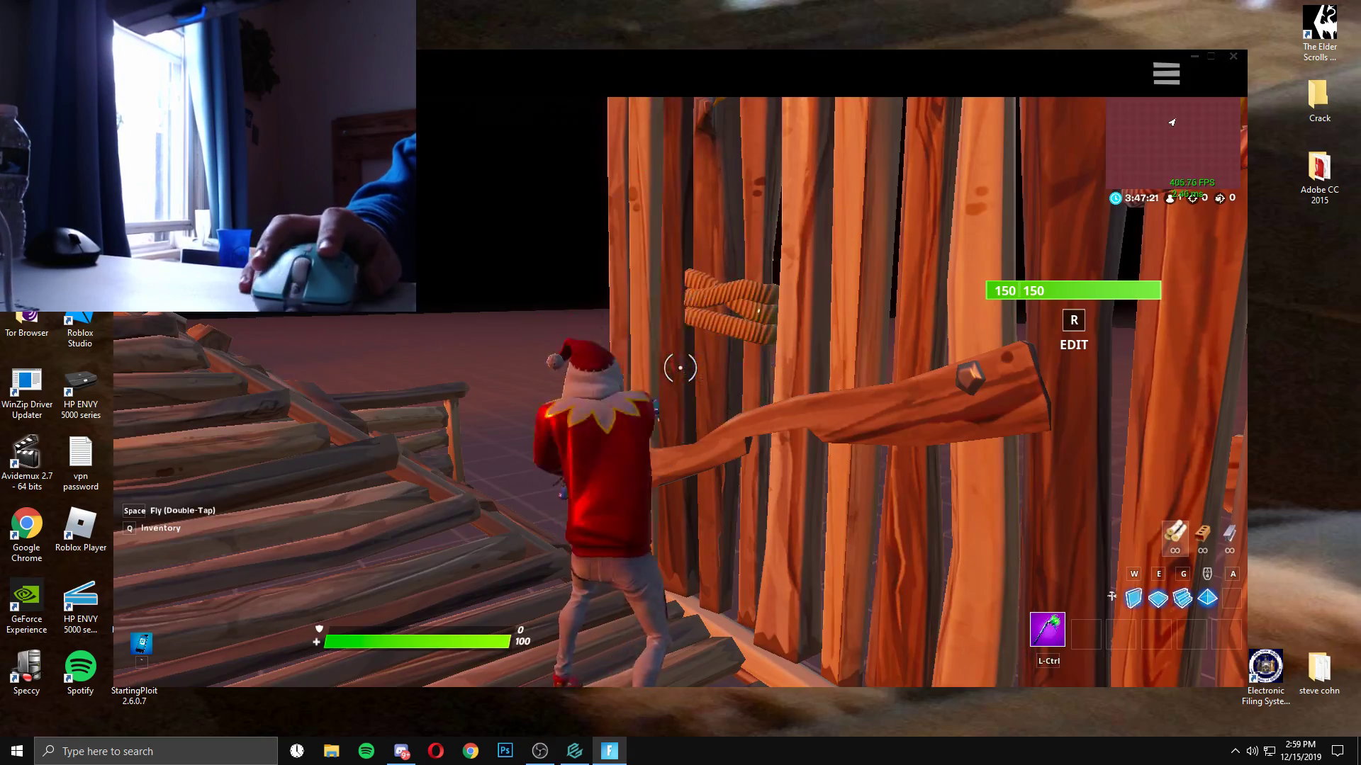
key(Escape)
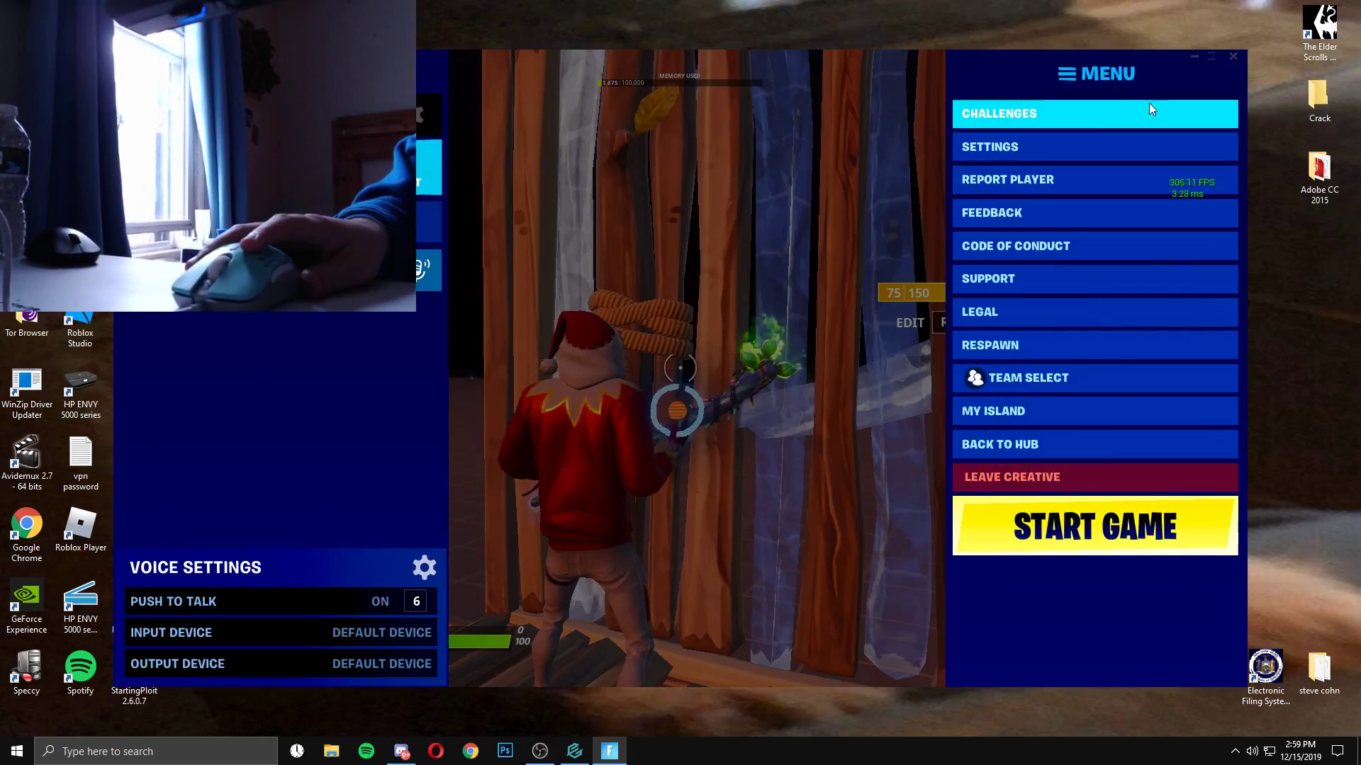
click(1060, 141)
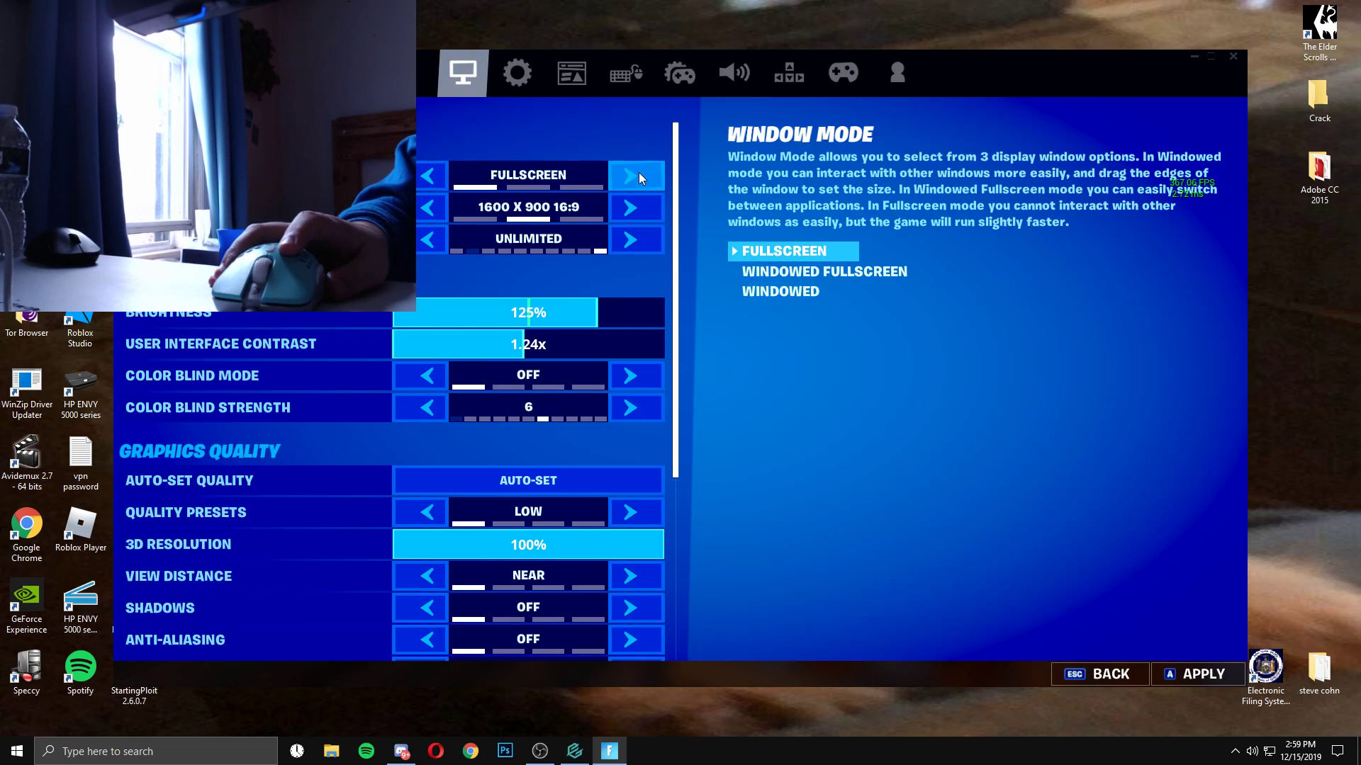
click(635, 217)
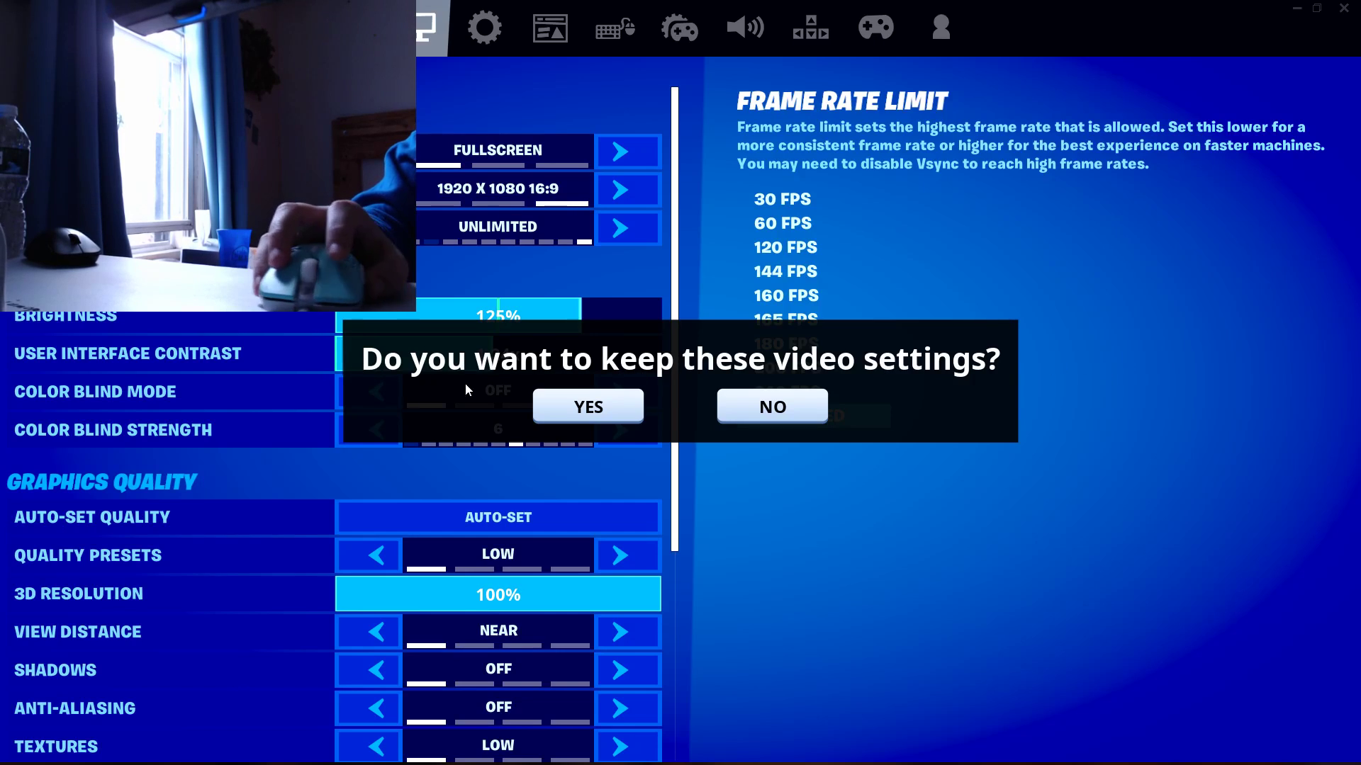
click(622, 418)
click(1297, 749)
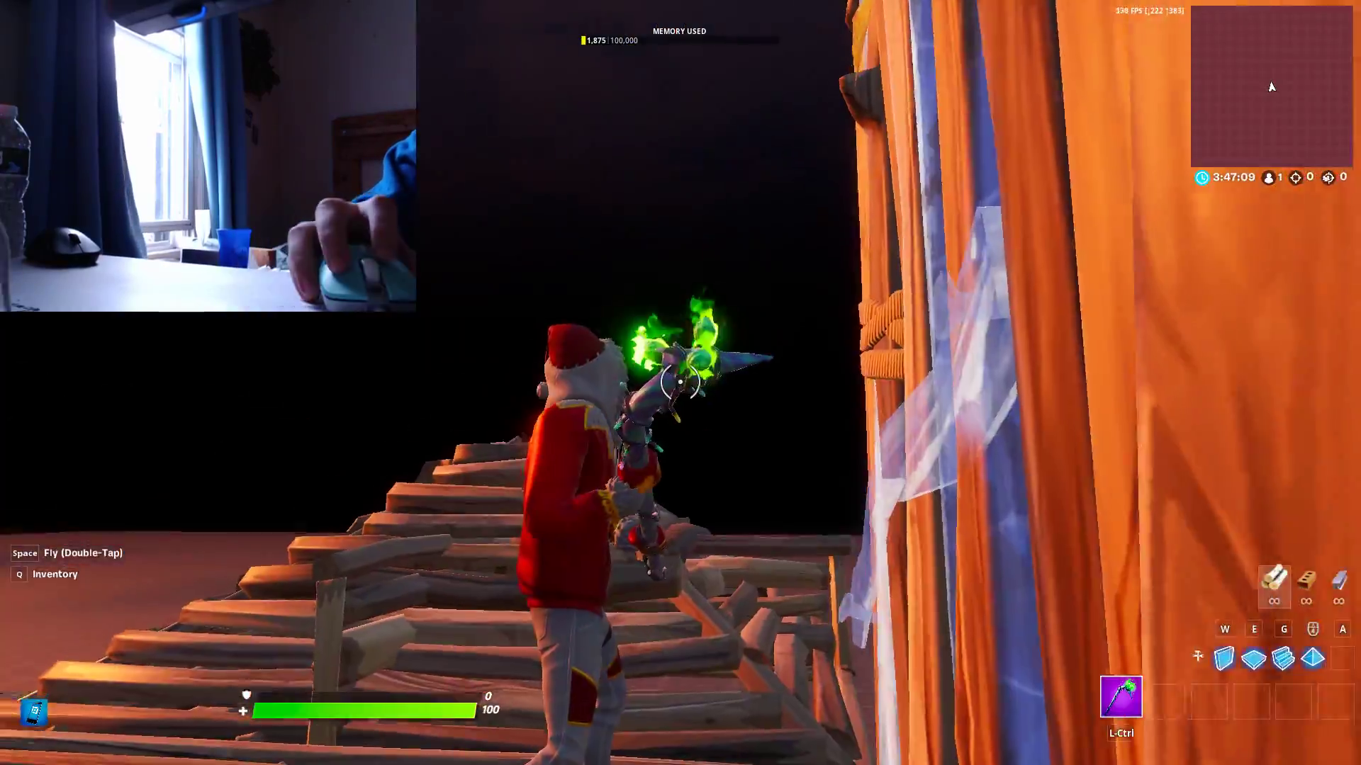
Reopen Fortnite's settings from the in-game menu.
key(w)
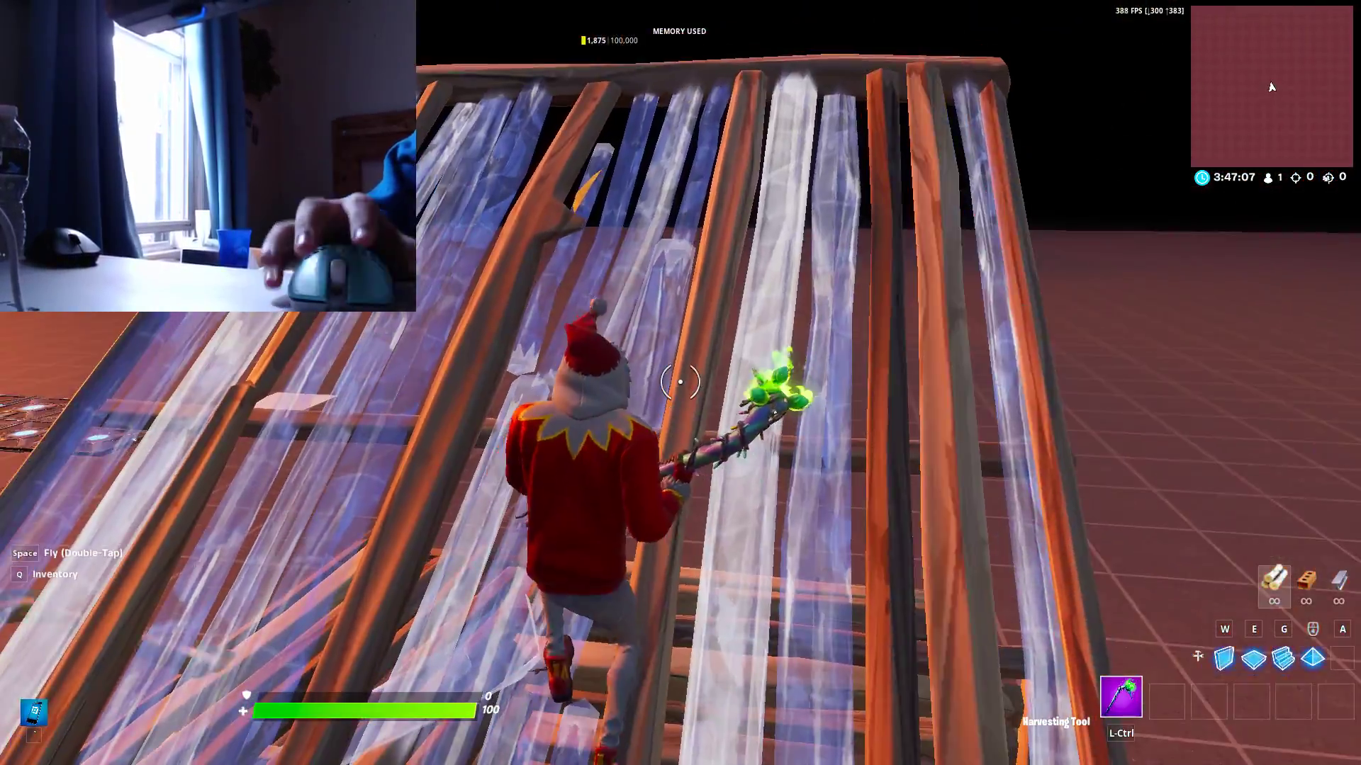
key(Escape)
click(1232, 116)
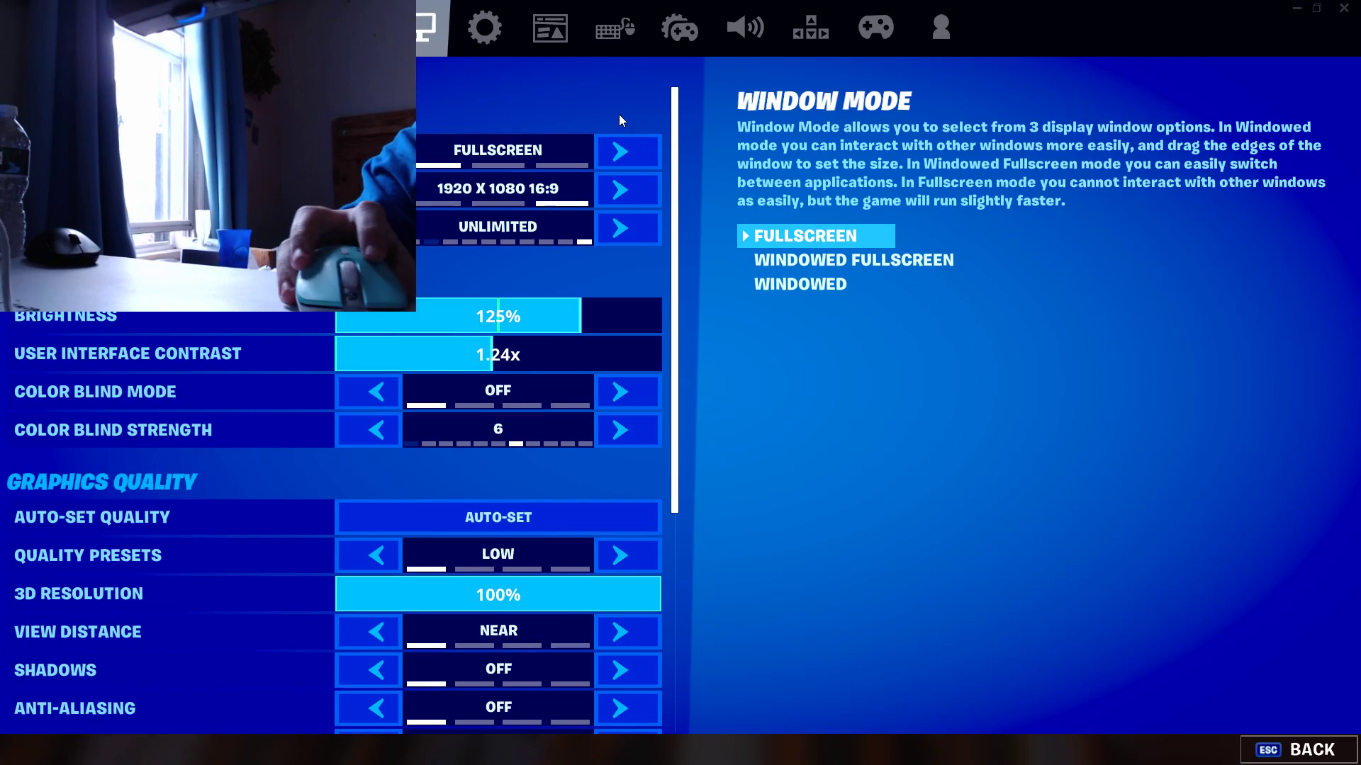
Show Fortnite's keyboard controls down to Building, where Select Building Edit has Backslash.
click(787, 43)
scroll(534, 393, down, 2)
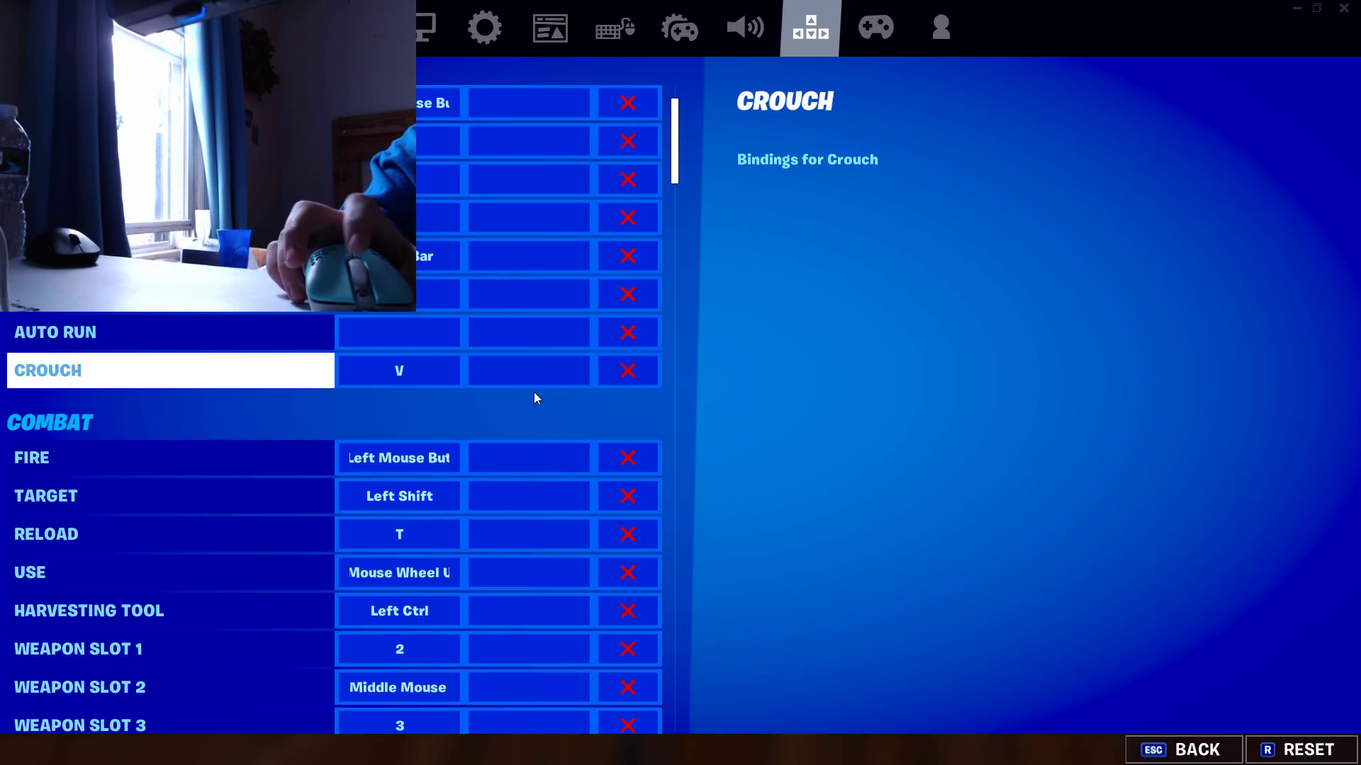
scroll(521, 426, down, 4)
scroll(520, 435, down, 4)
scroll(520, 435, down, 3)
scroll(520, 445, down, 3)
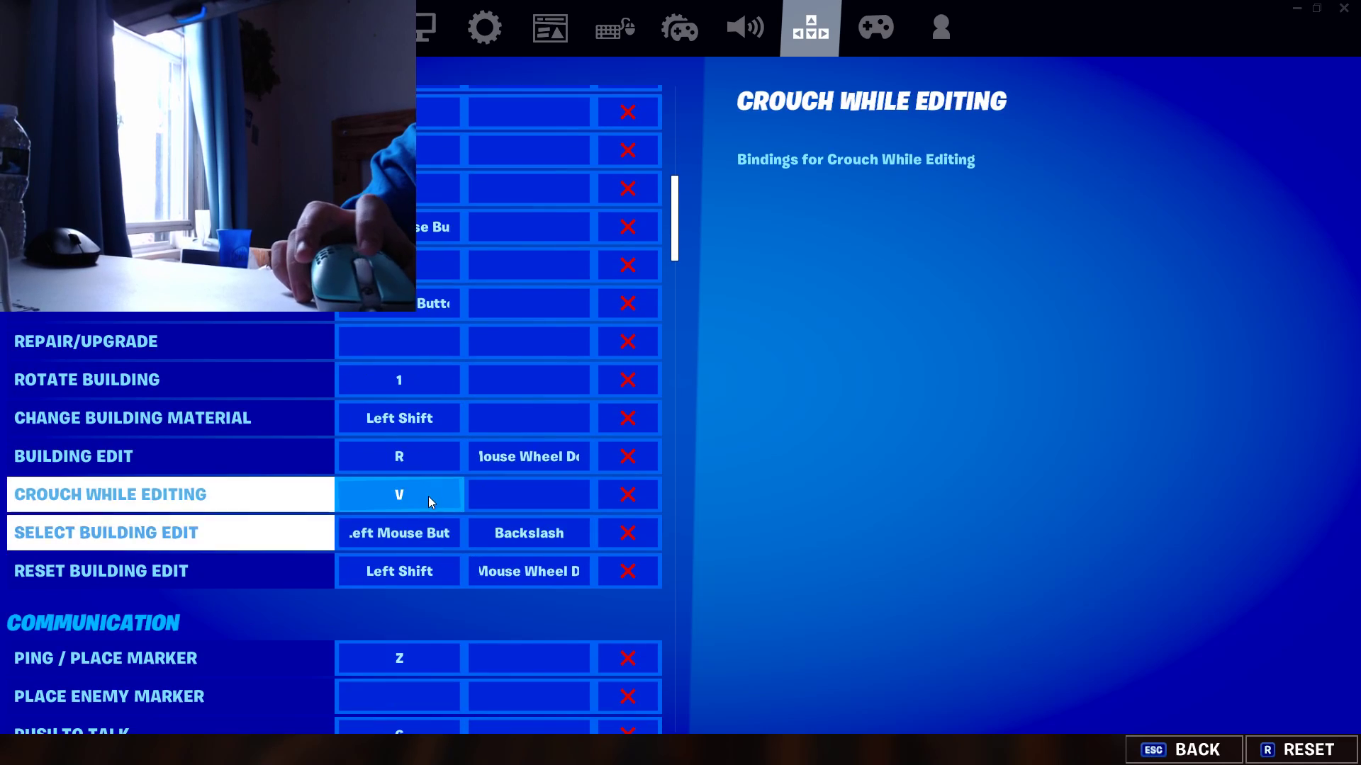
scroll(312, 461, down, 1)
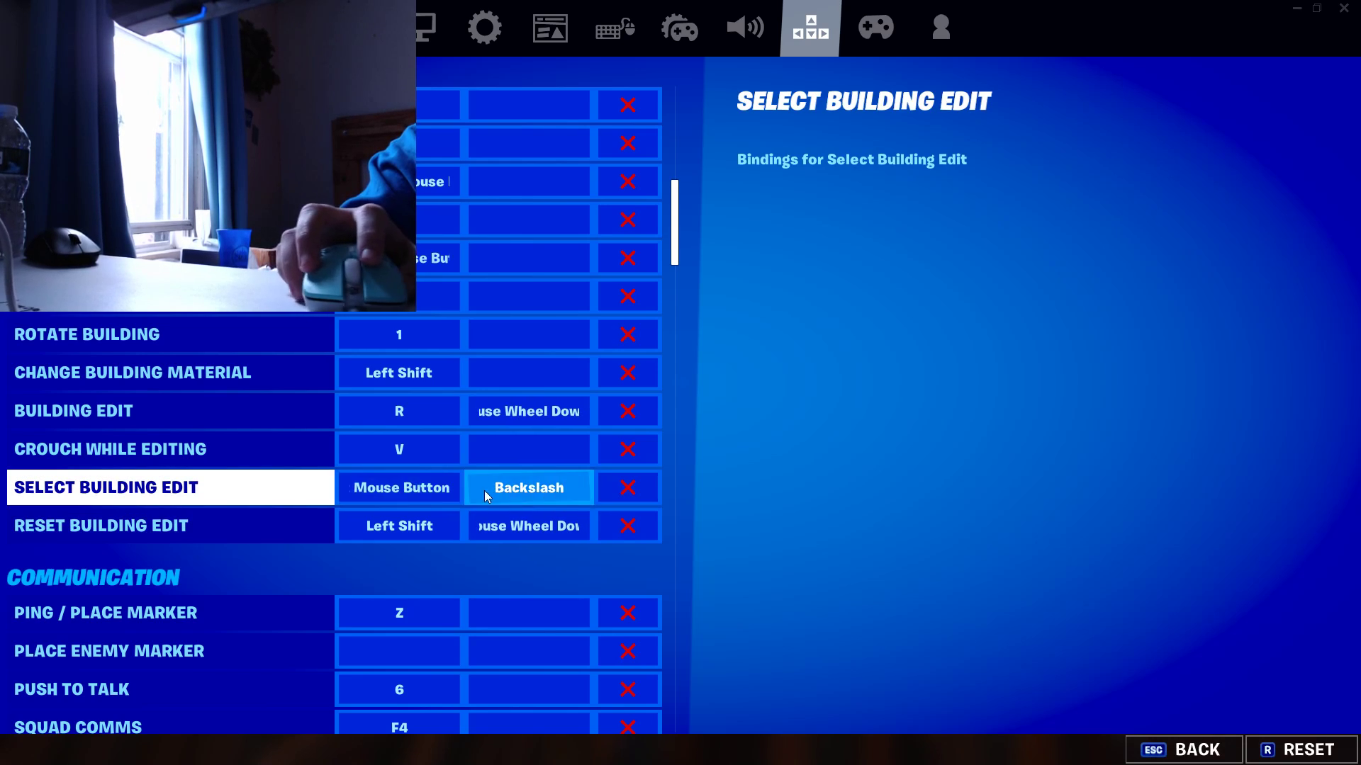
Return to creative play and build a climbing run of wooden ramps and walls.
click(1173, 746)
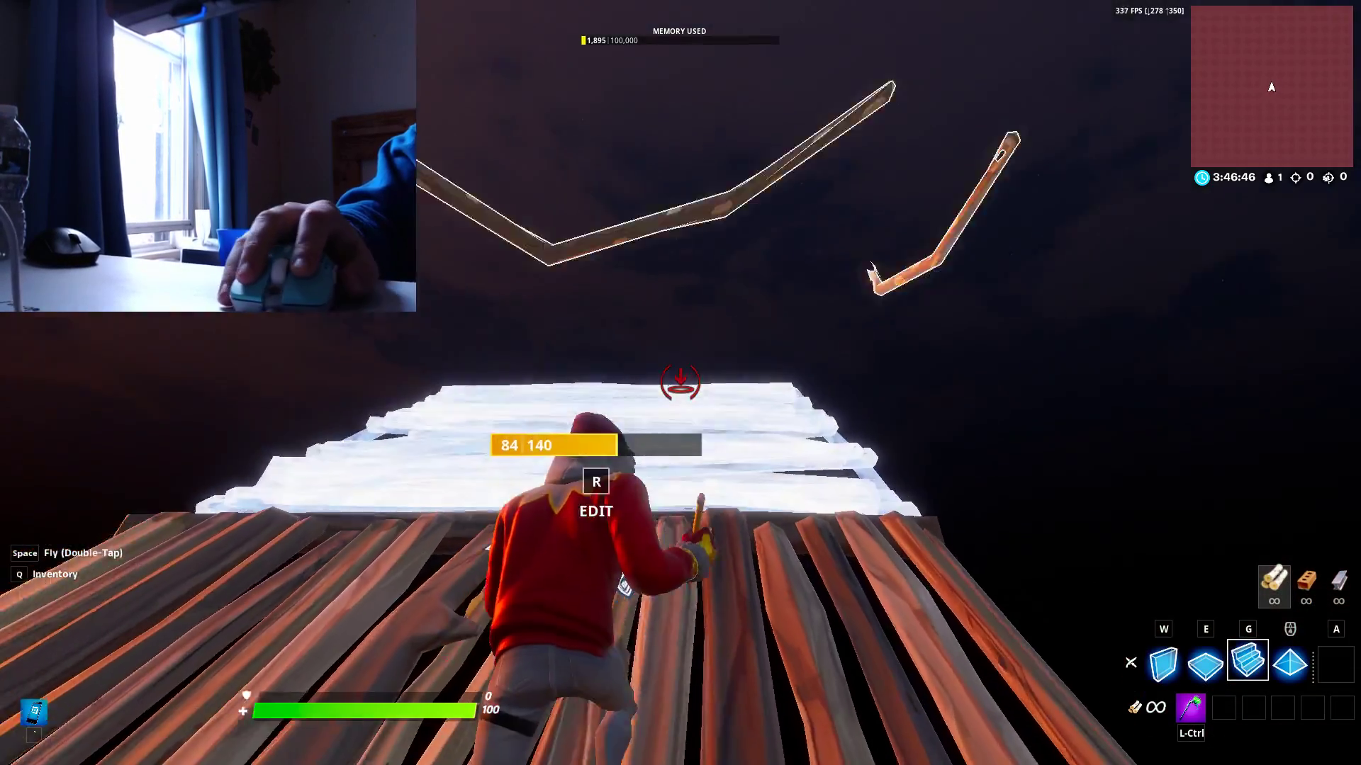
click(680, 383)
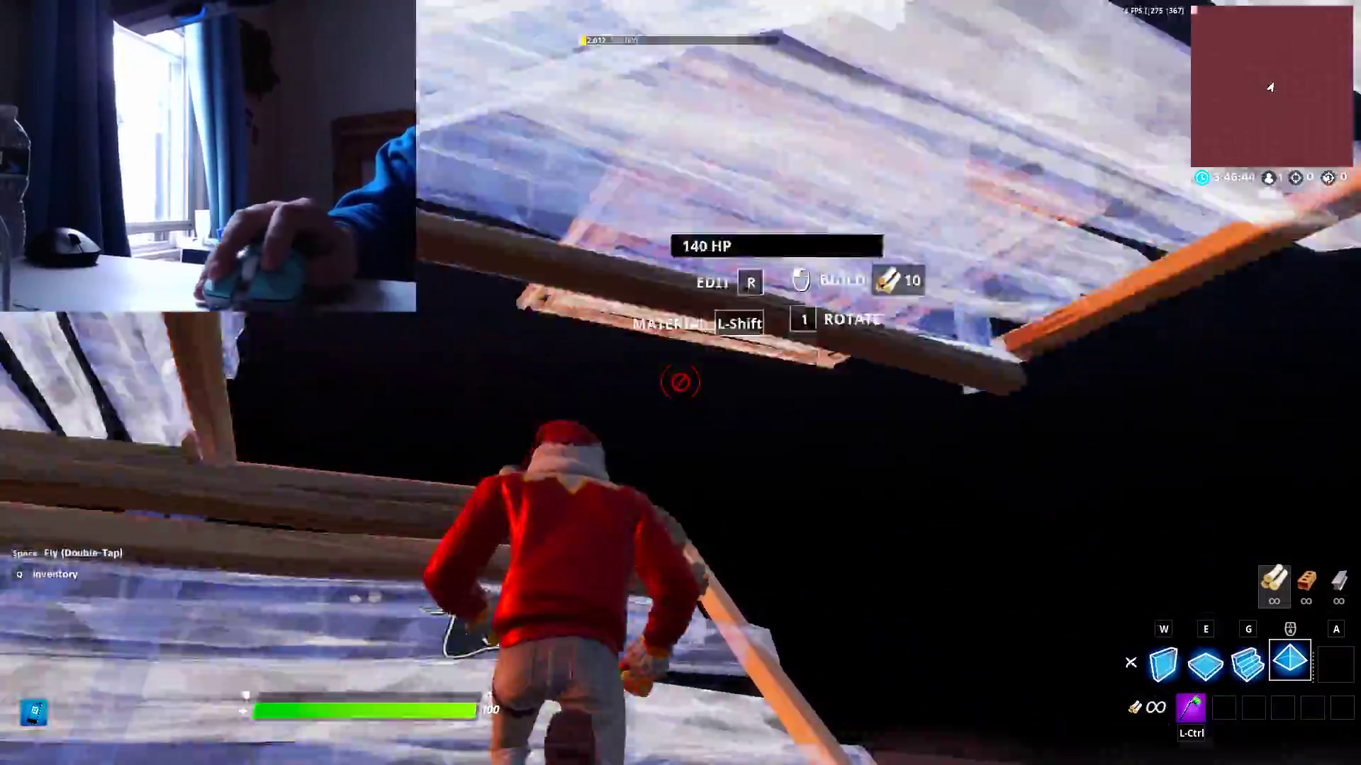
key(g)
click(680, 383)
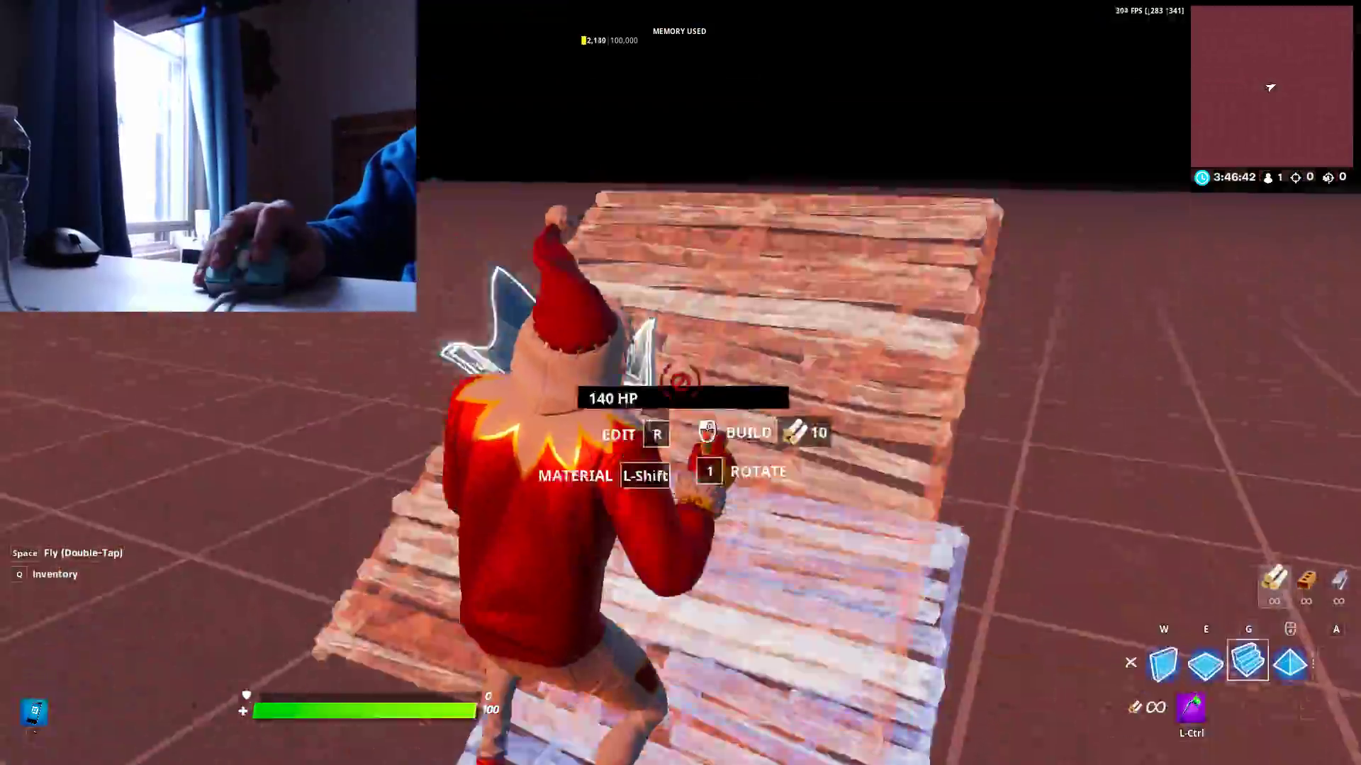
click(681, 383)
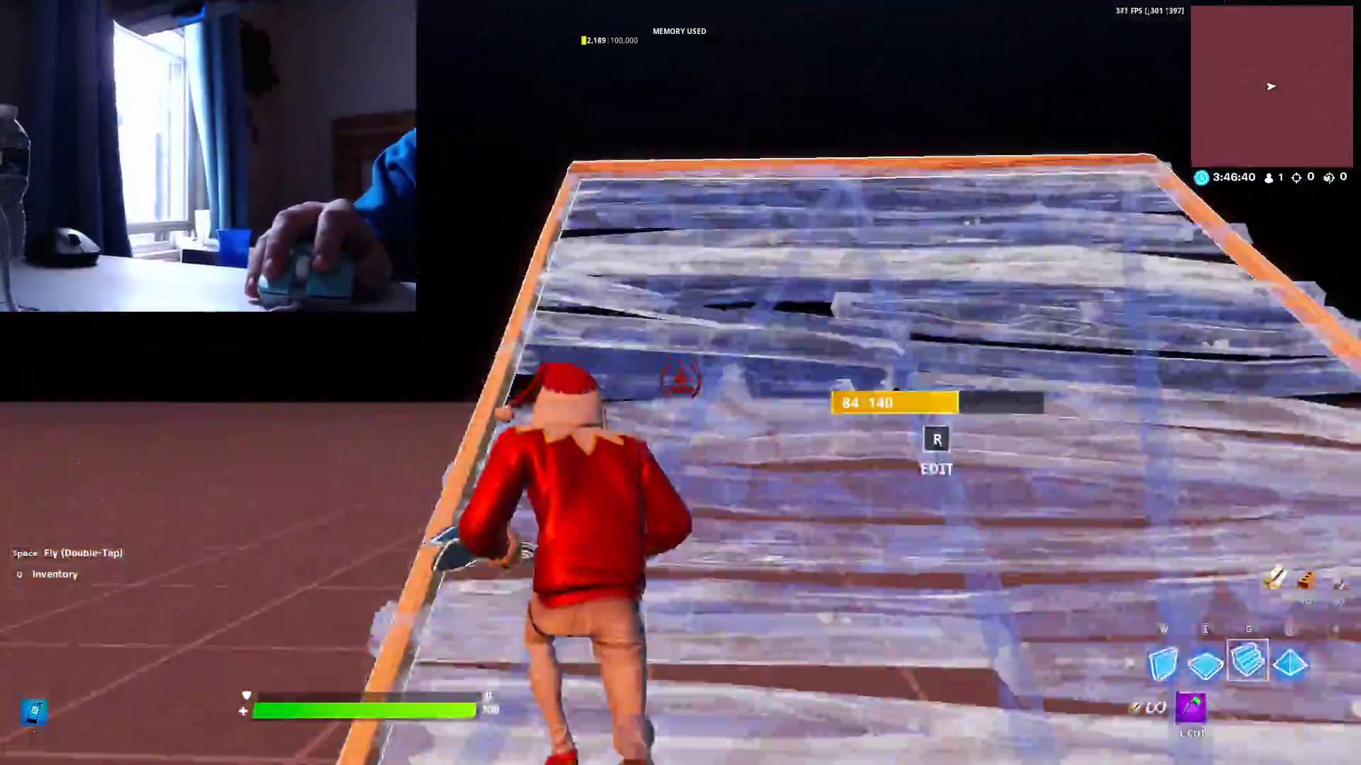
click(681, 383)
key(ctrl)
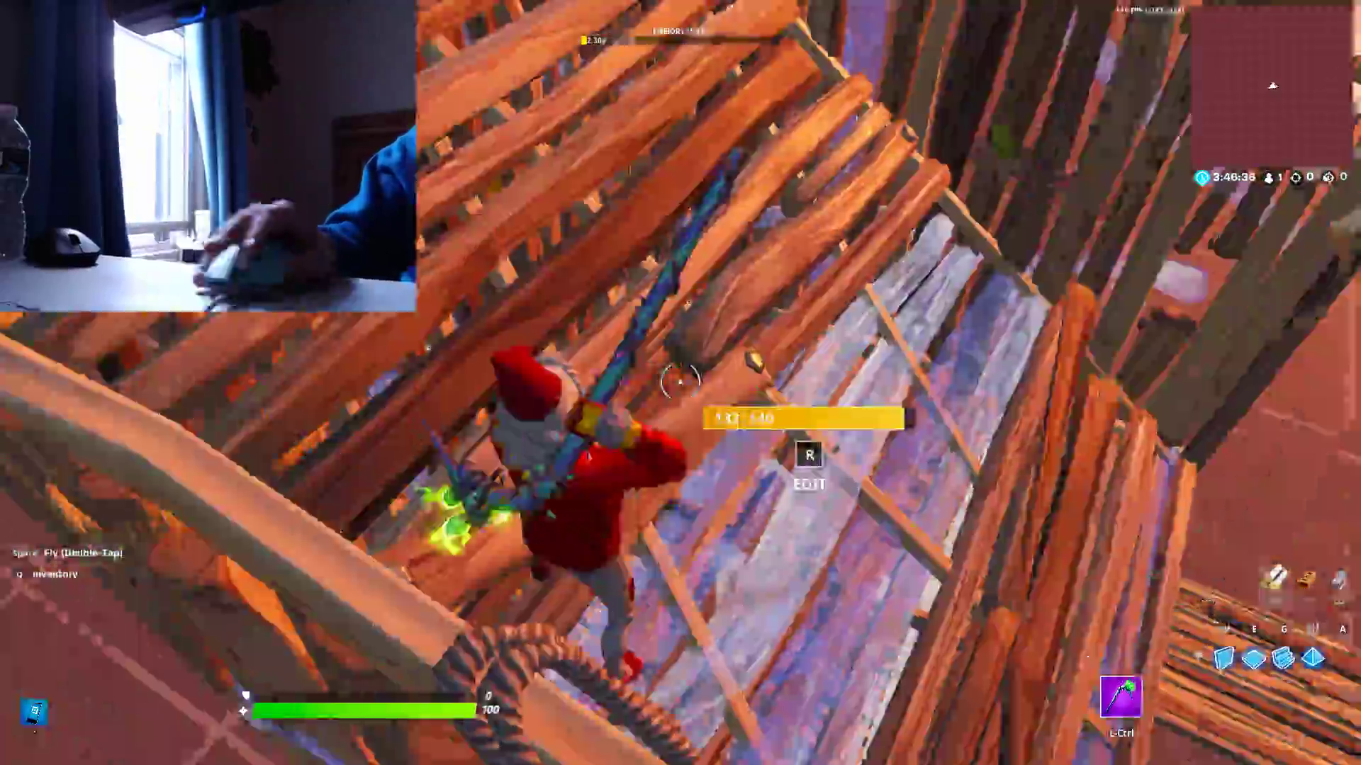
Test the R edit macro on the ramps and a ground piece.
key(r)
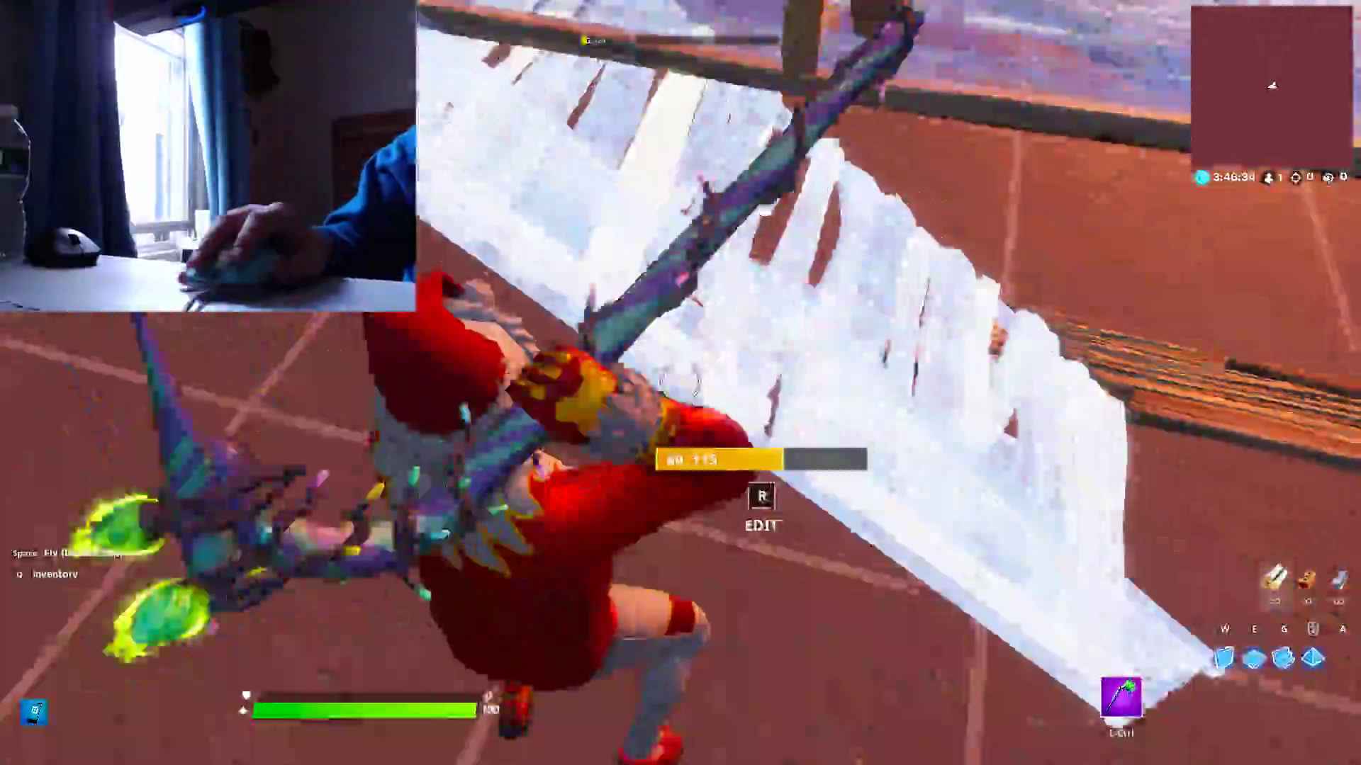
key(r)
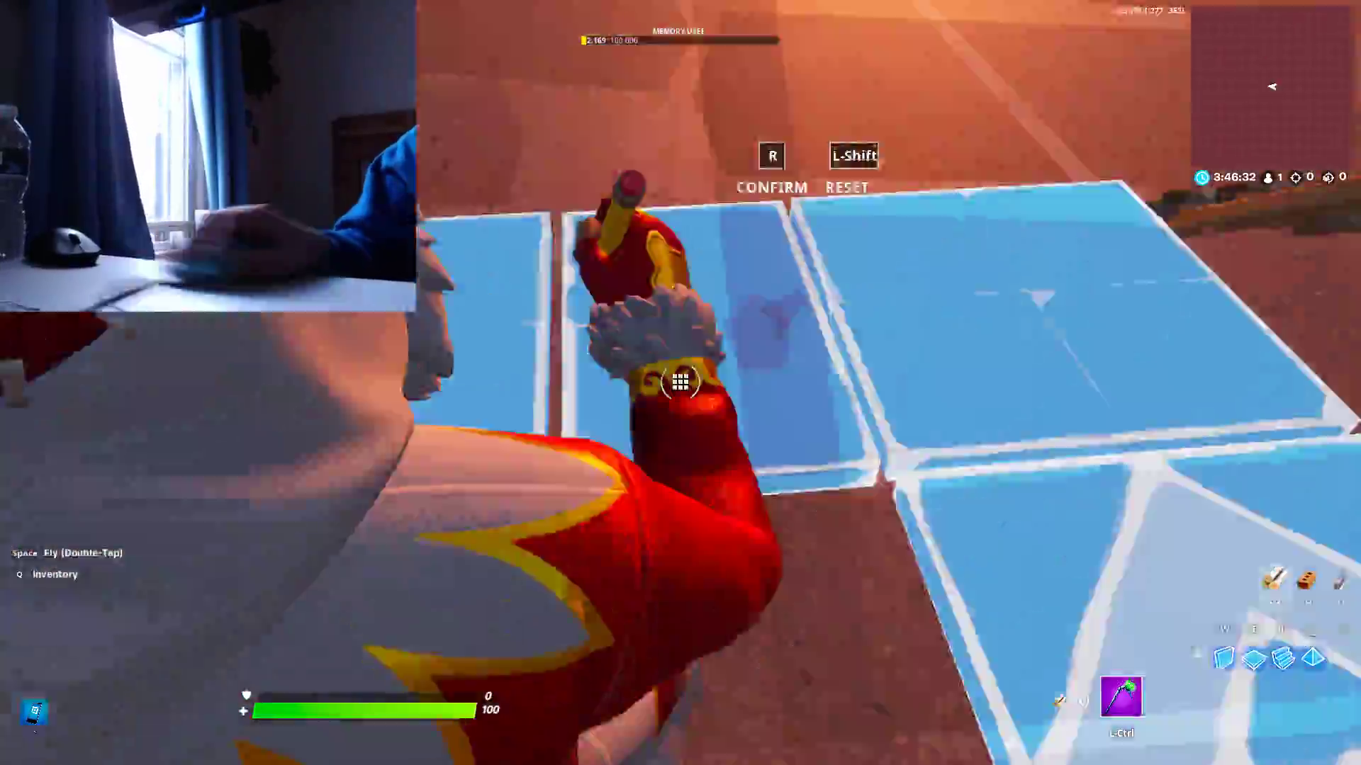
key(g)
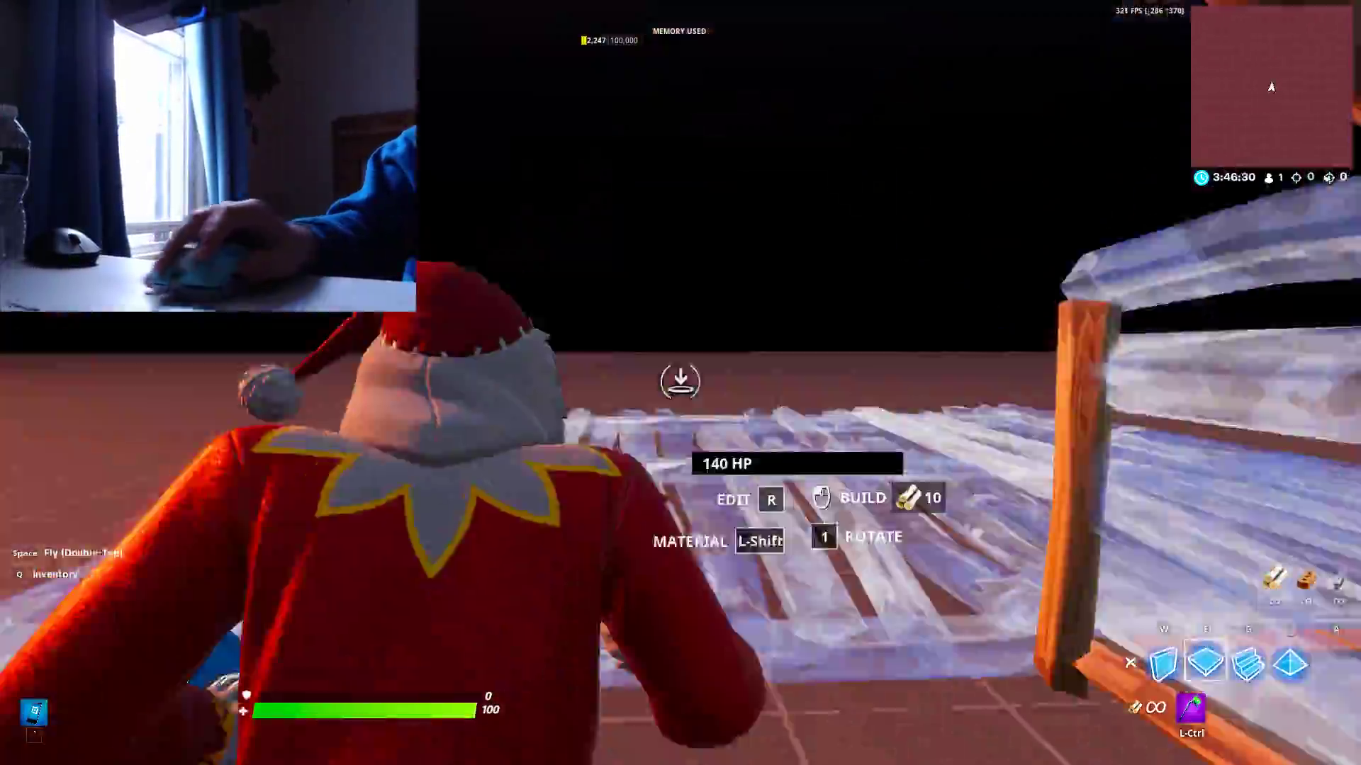
key(r)
key(ctrl)
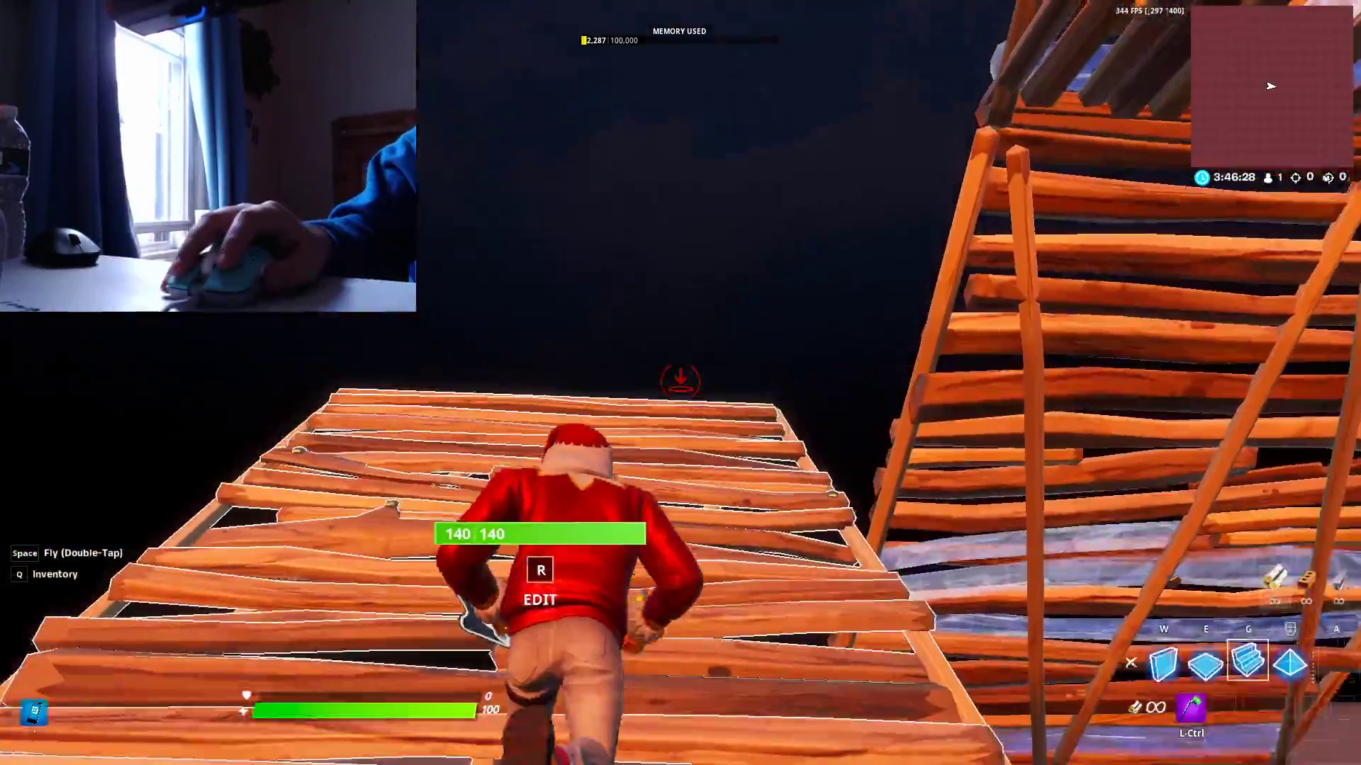
key(g)
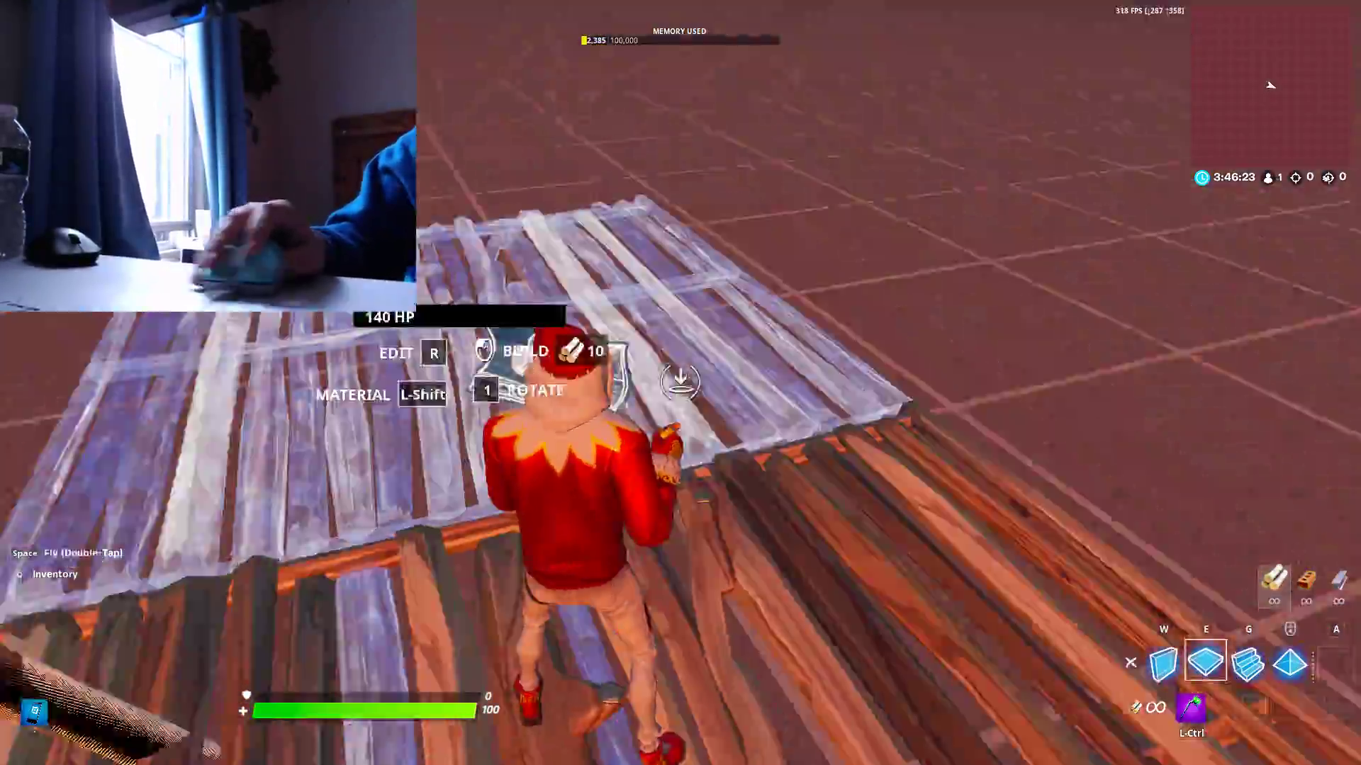
Quick-edit the flat wooden floor, then place more ramps and floors while turning.
click(680, 383)
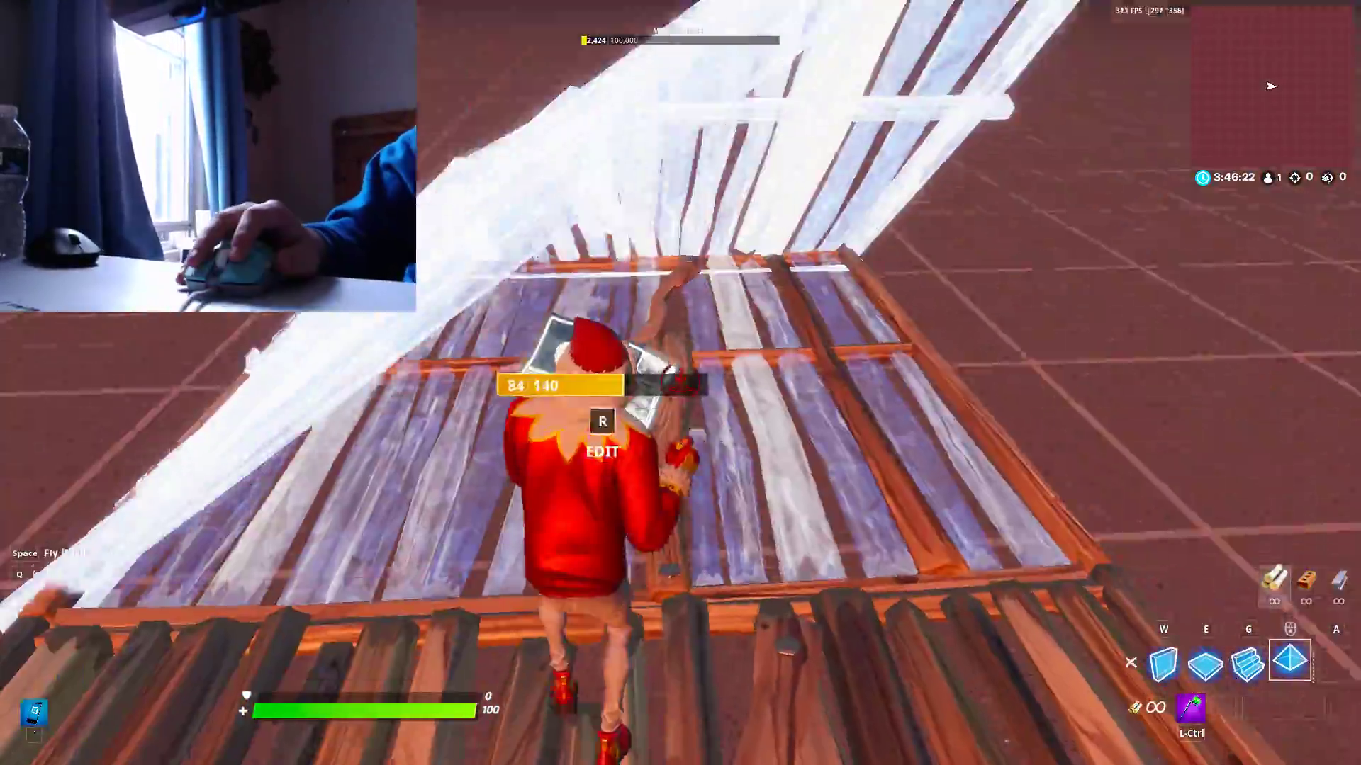
key(r)
key(e)
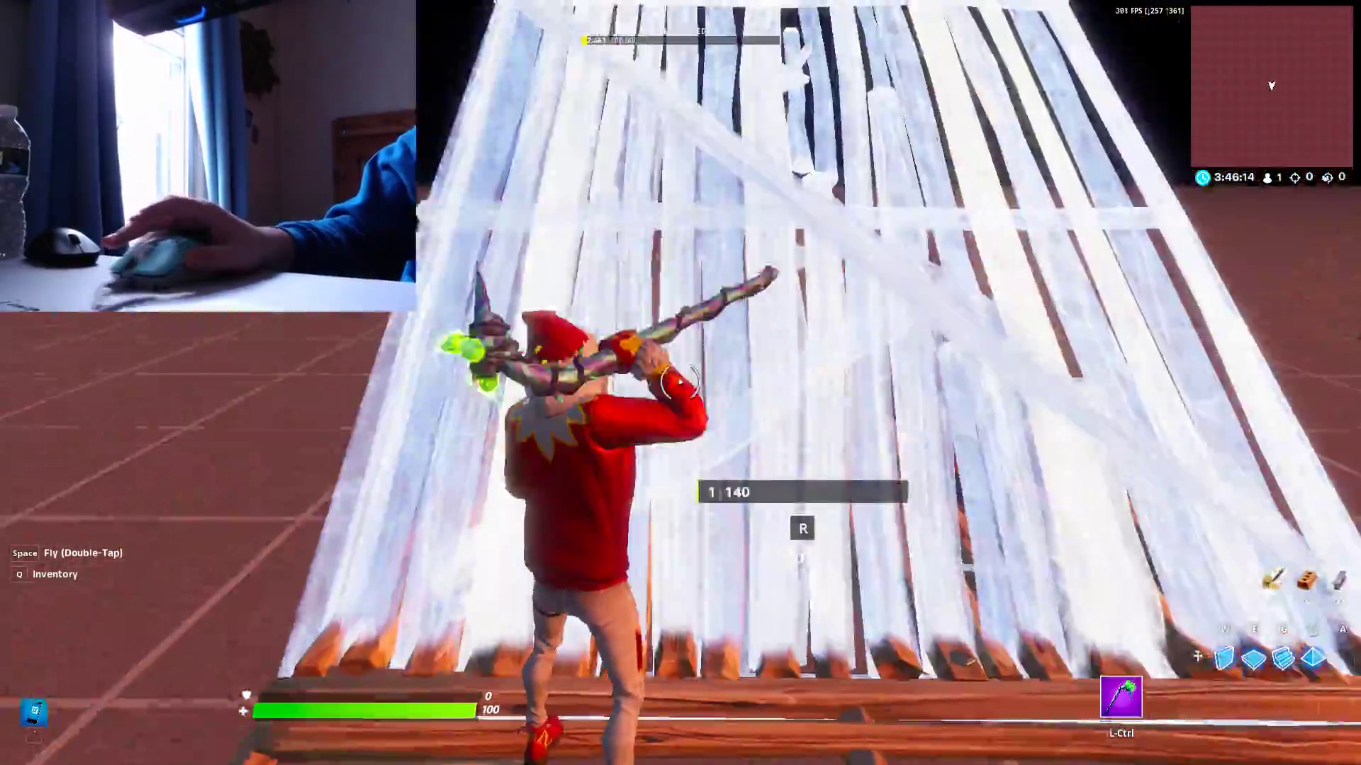
key(g)
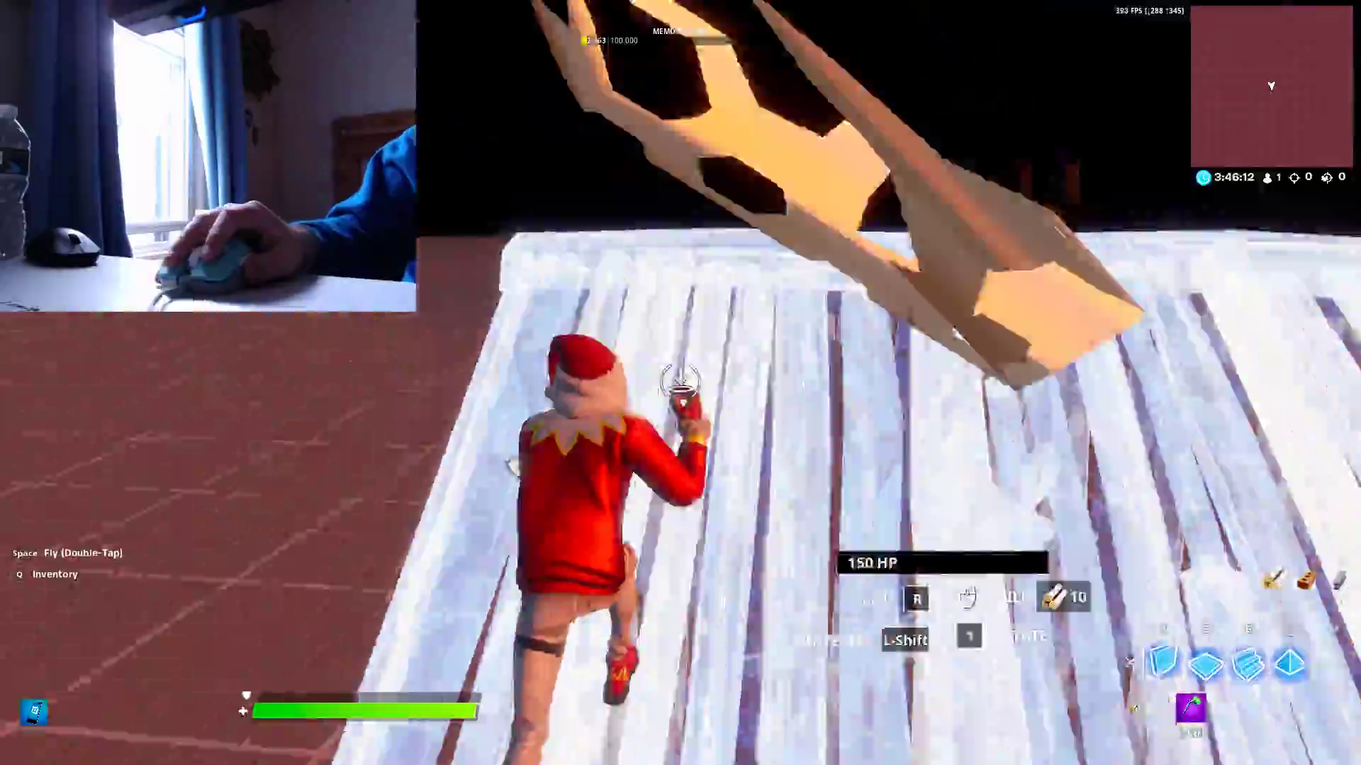
click(680, 383)
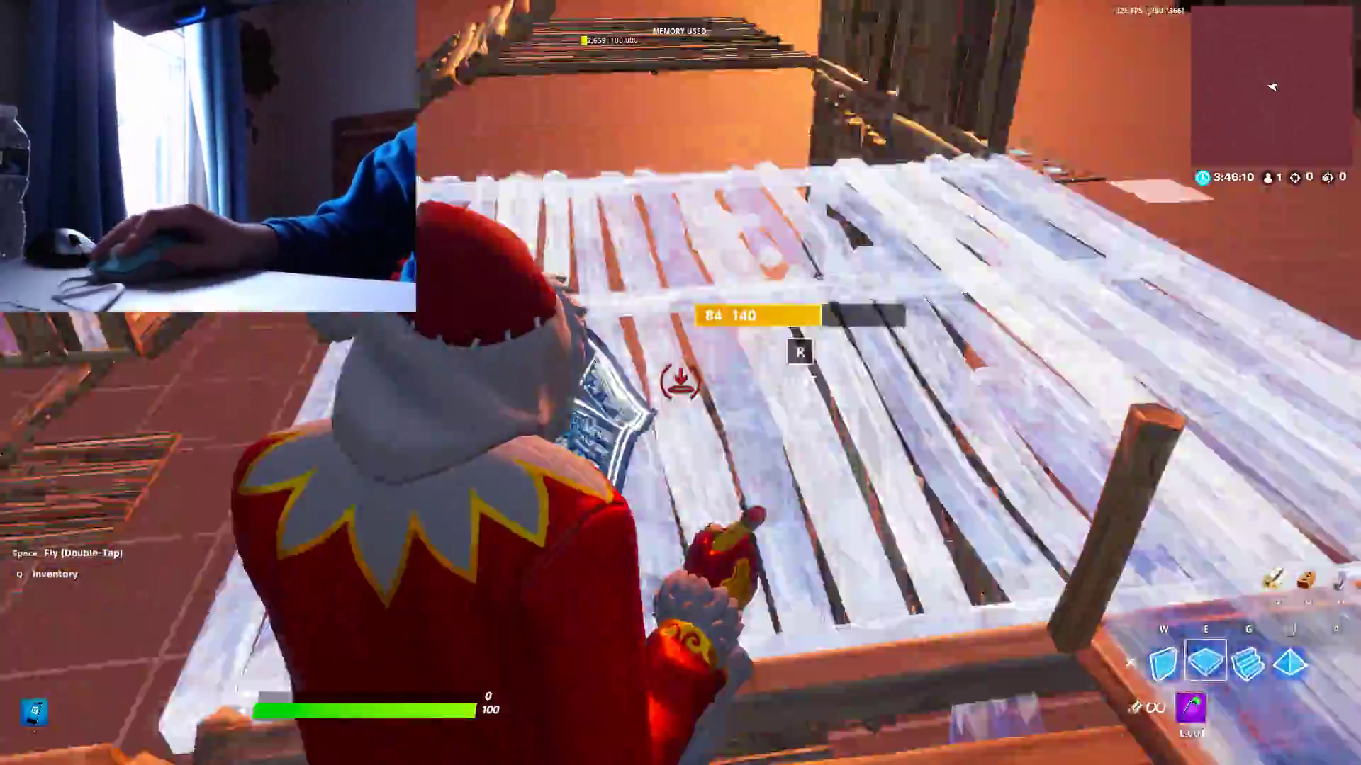
key(ctrl)
Edit the wooden wall, then place a new wall and cone pieces.
click(680, 383)
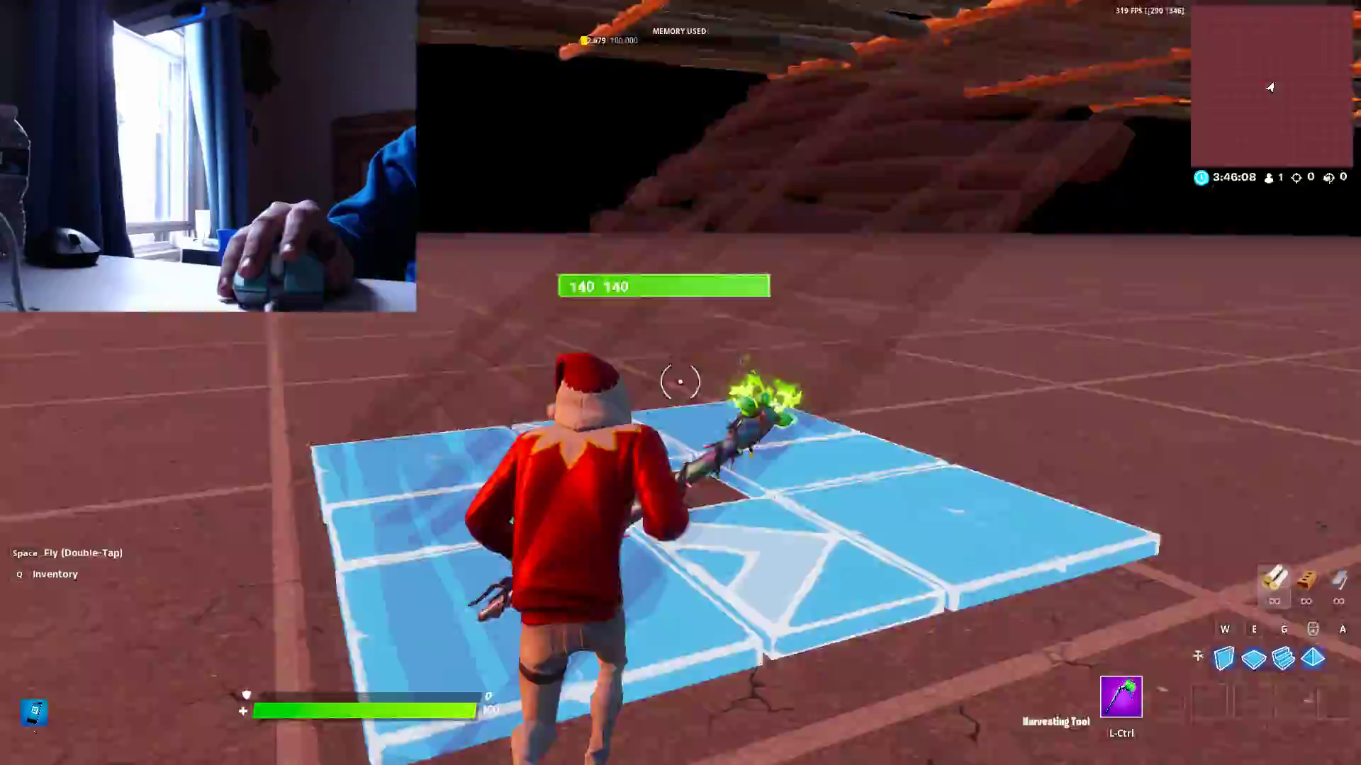
key(f)
click(680, 383)
key(w)
click(680, 383)
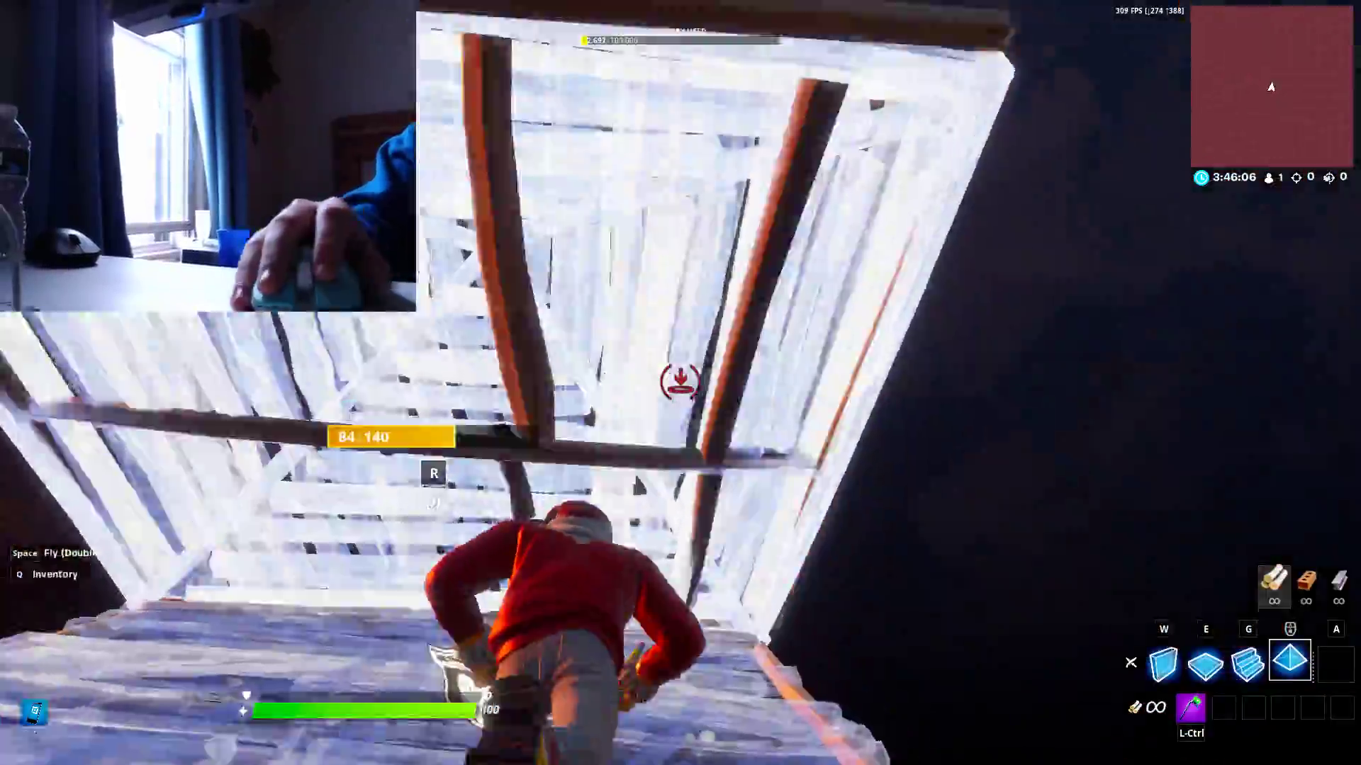
click(681, 383)
key(e)
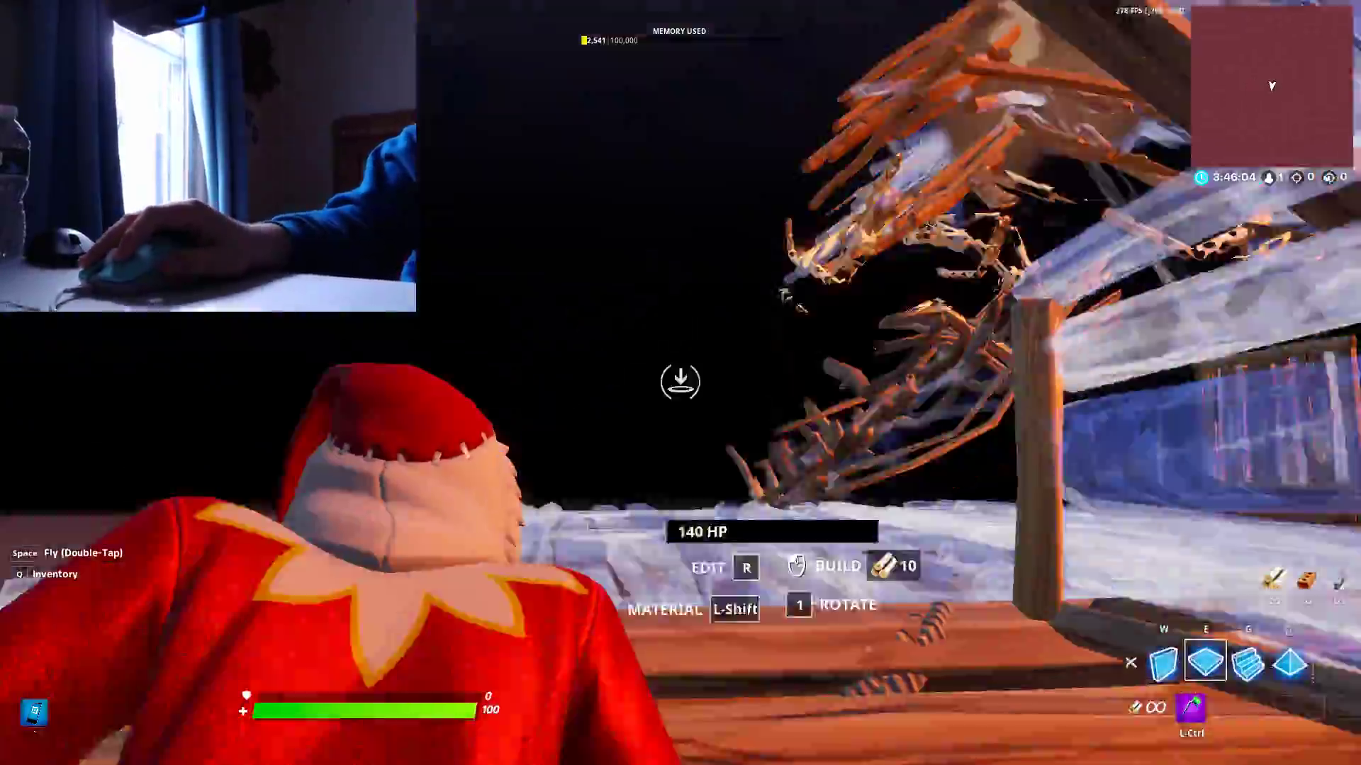
key(ctrl)
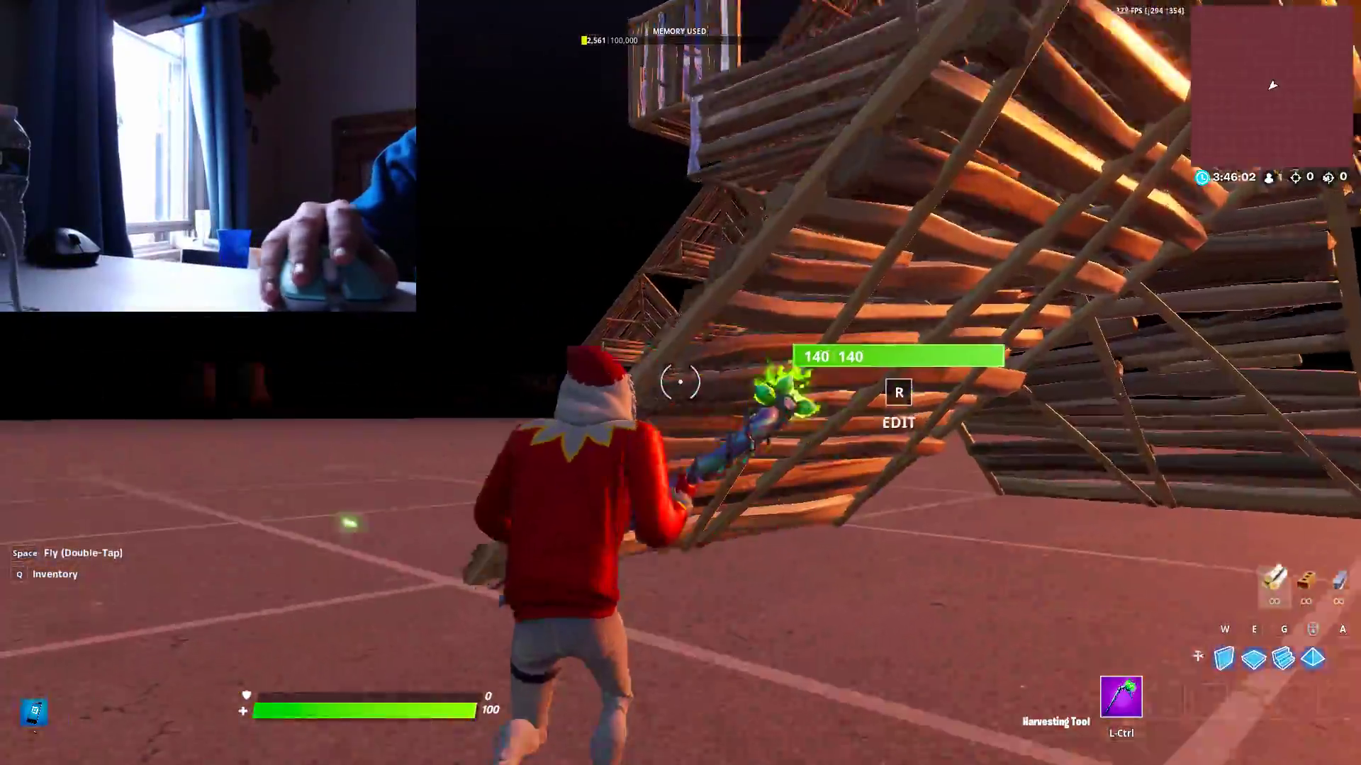
Place a ramp, a floor beneath the player, a wall and another ramp.
key(g)
click(681, 383)
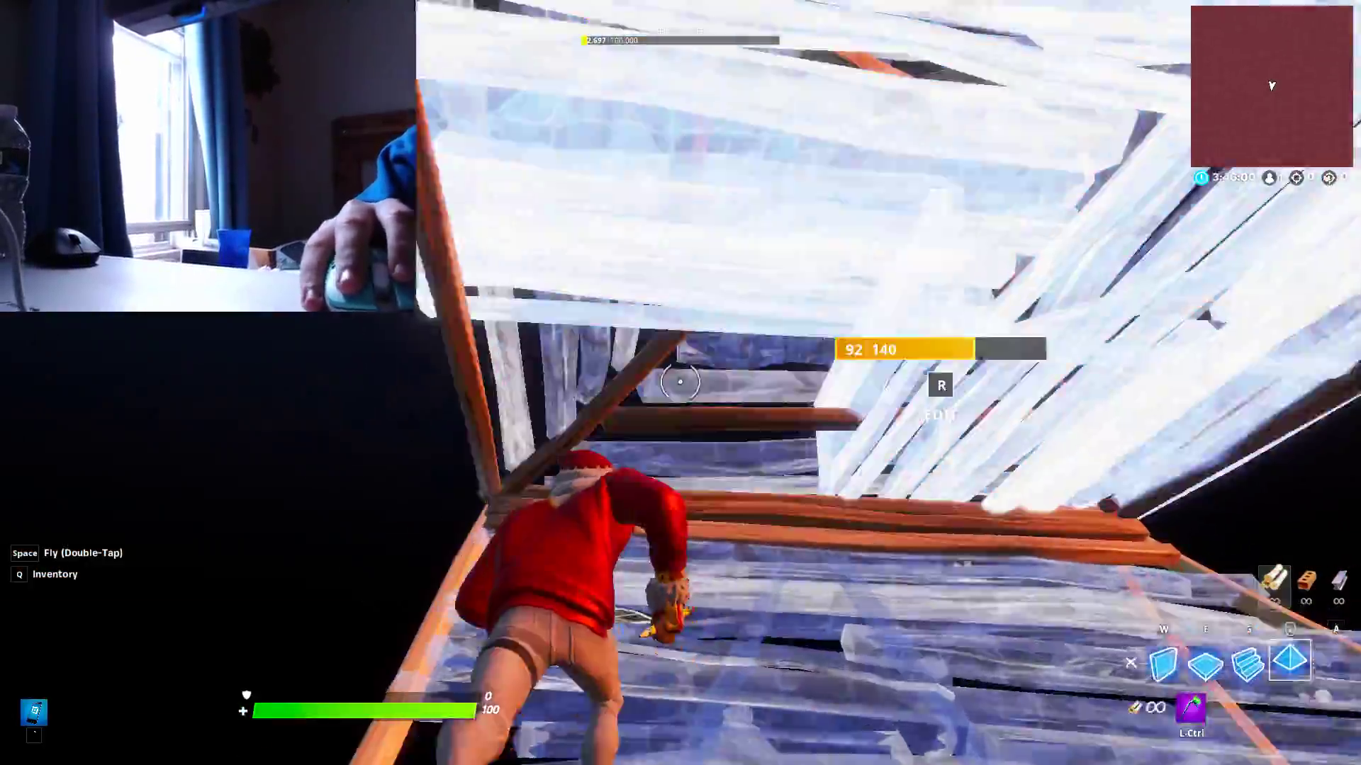
key(e)
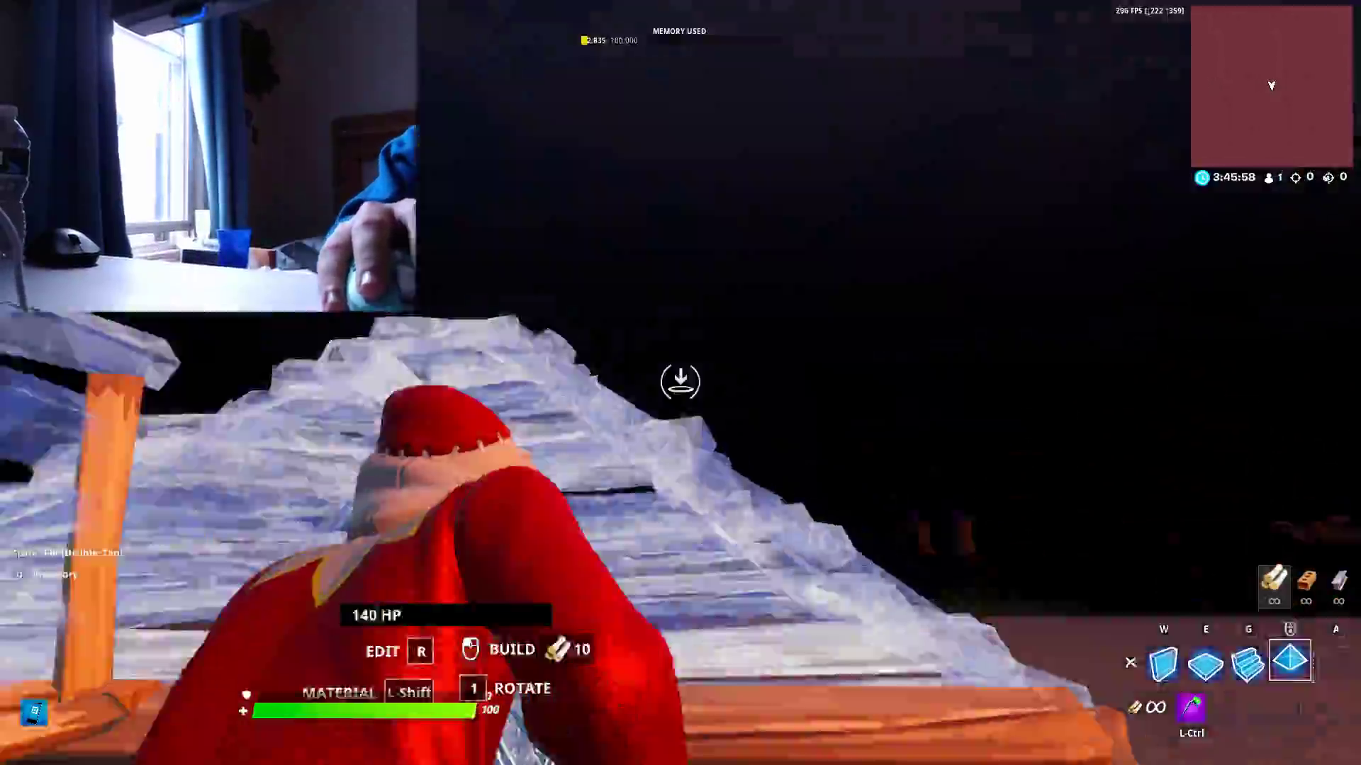
key(e)
click(680, 383)
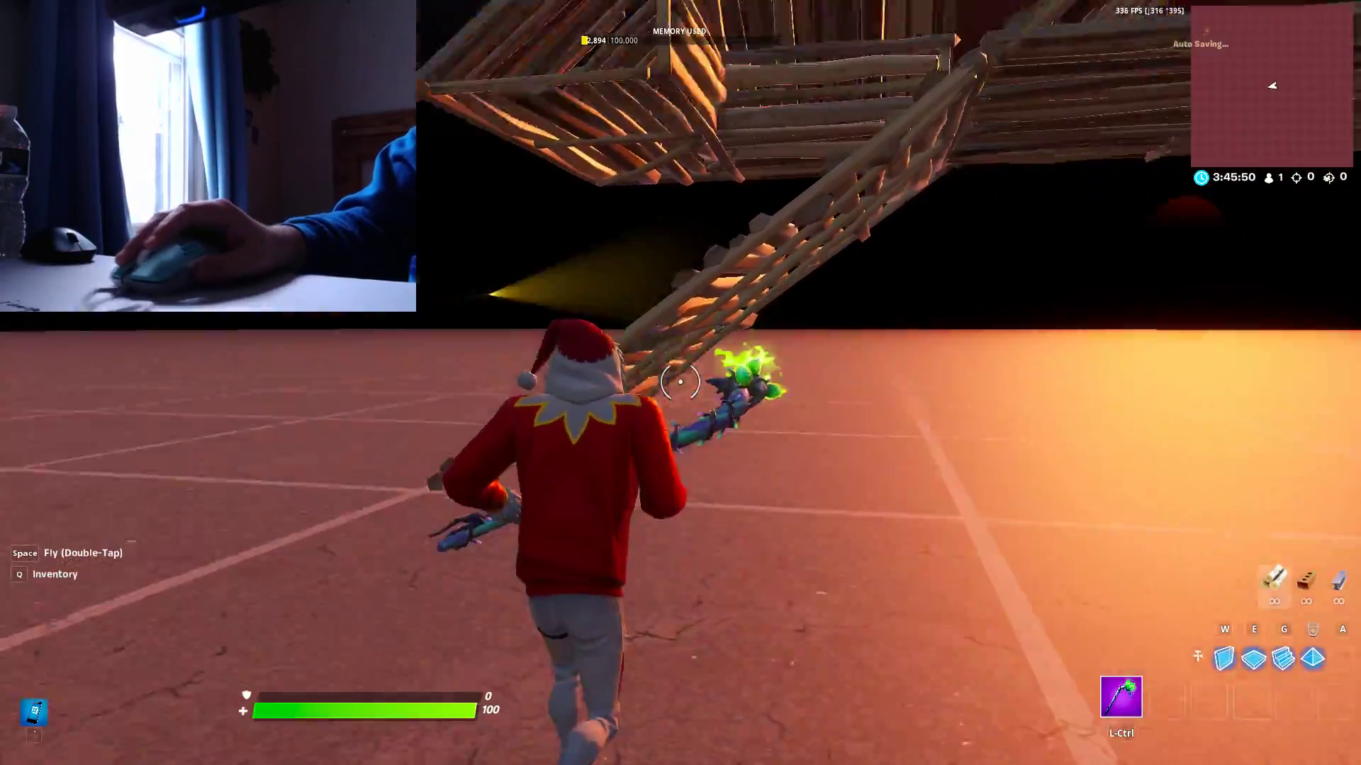
key(e)
click(680, 383)
key(w)
click(680, 383)
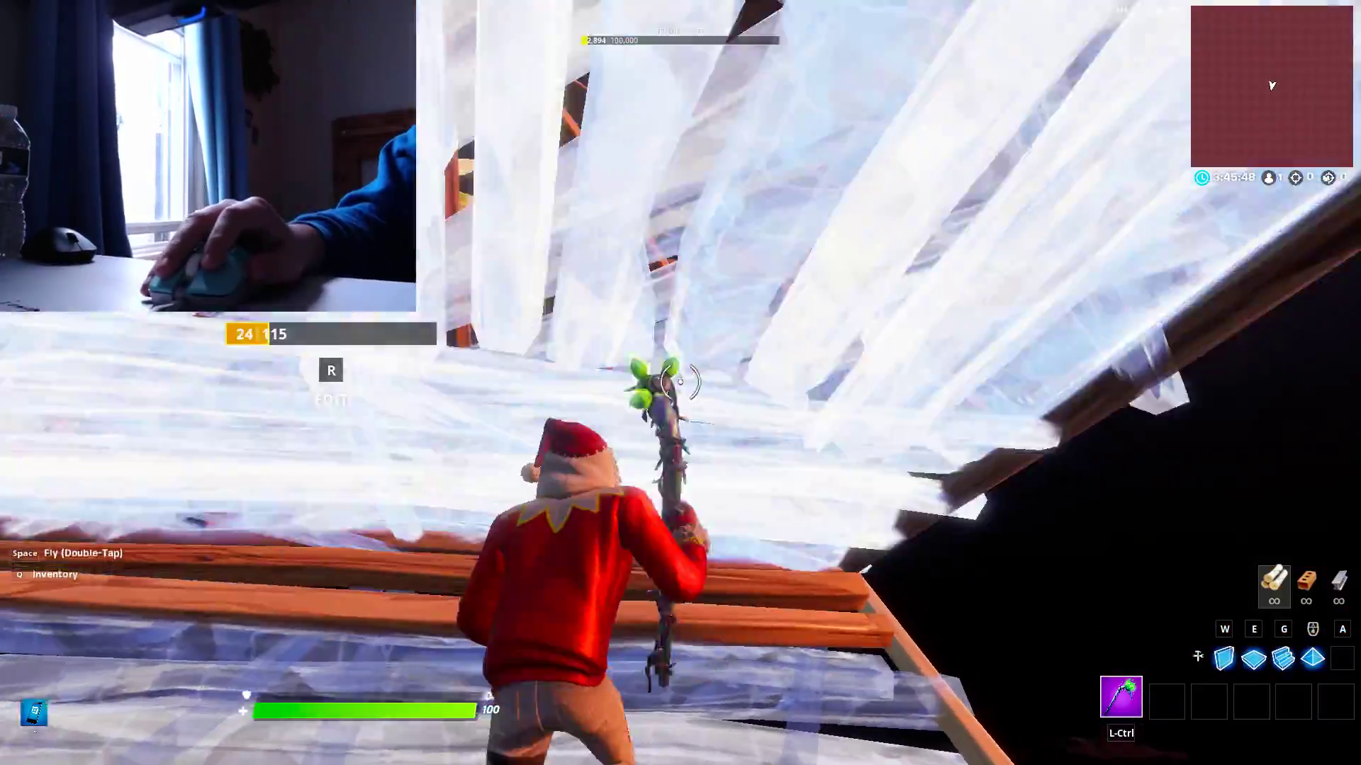
Add another wooden floor and a cone to the build.
key(ctrl)
key(g)
click(681, 382)
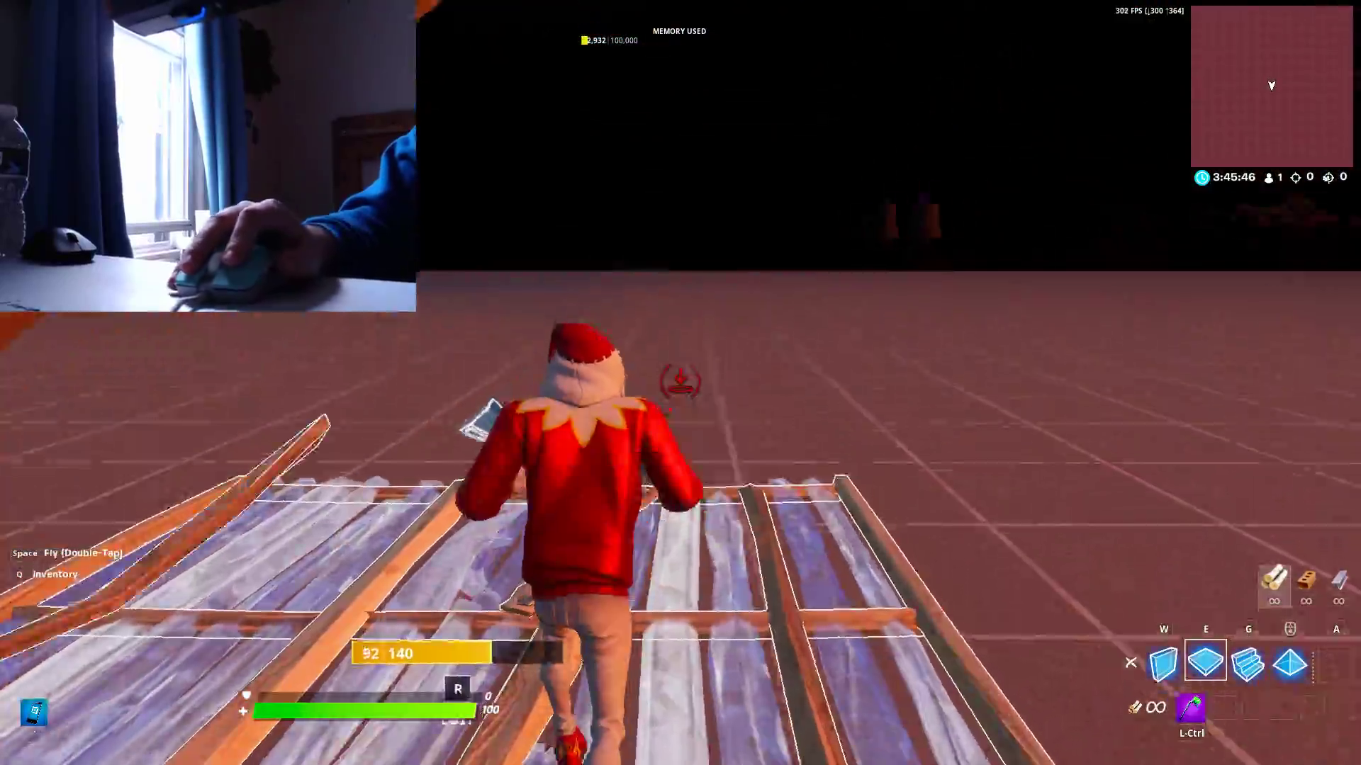
key(a)
click(681, 383)
key(ctrl)
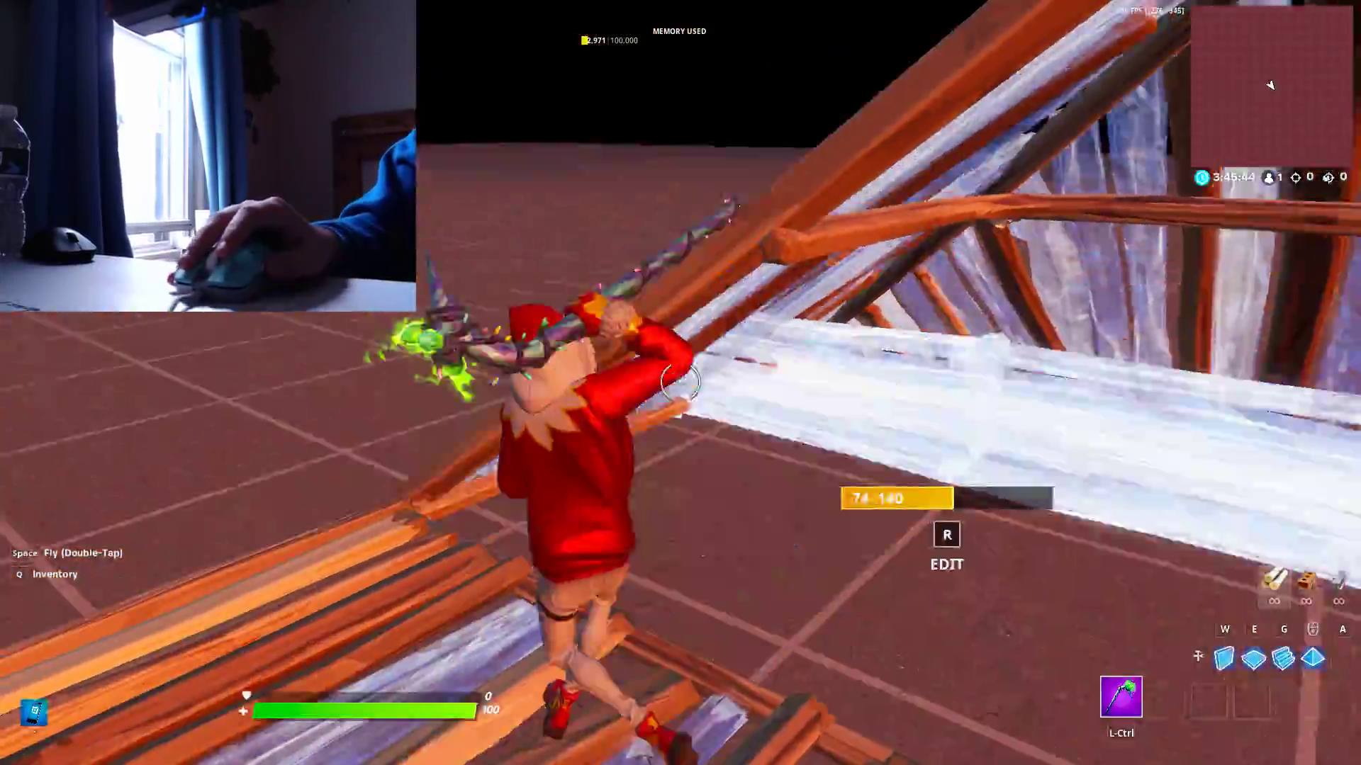
Try another edit on the build, then place a floor and an overhead cone.
key(f)
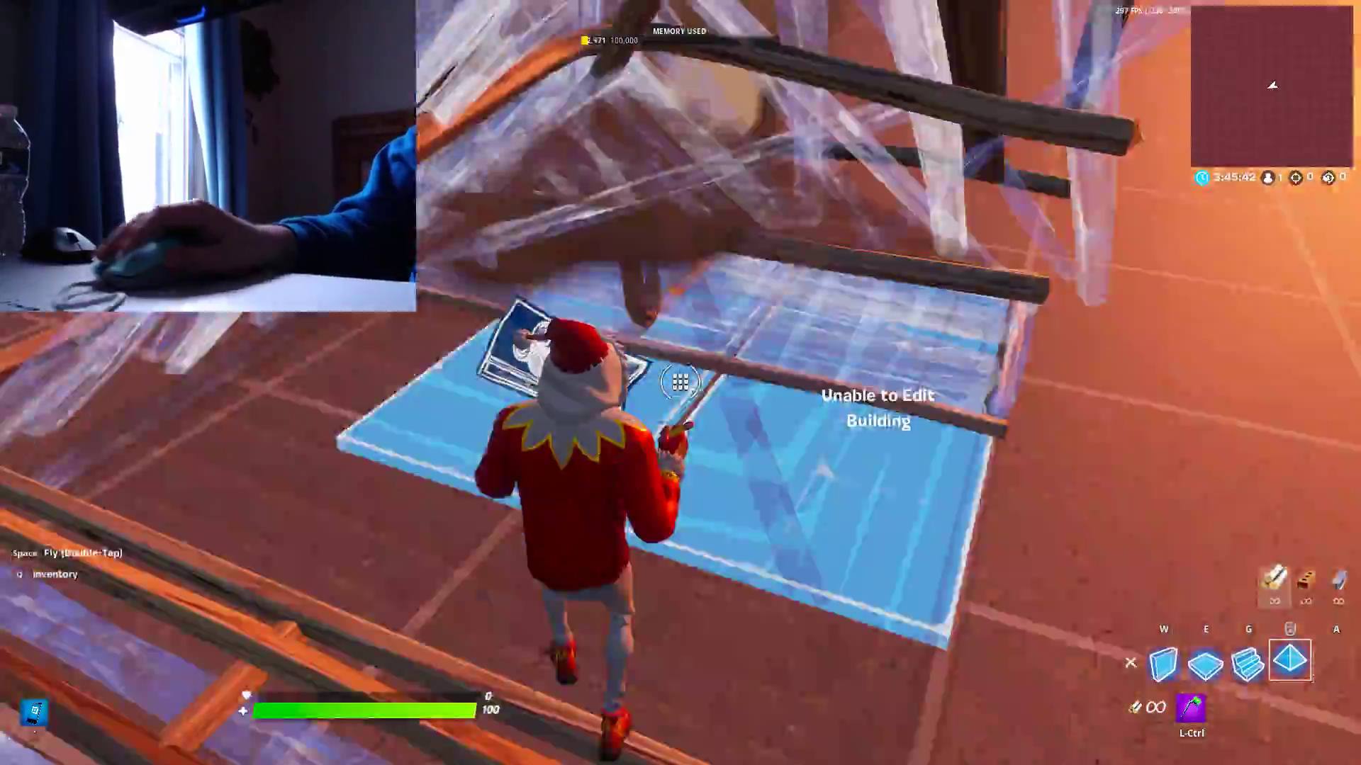
click(681, 383)
key(e)
click(681, 383)
key(a)
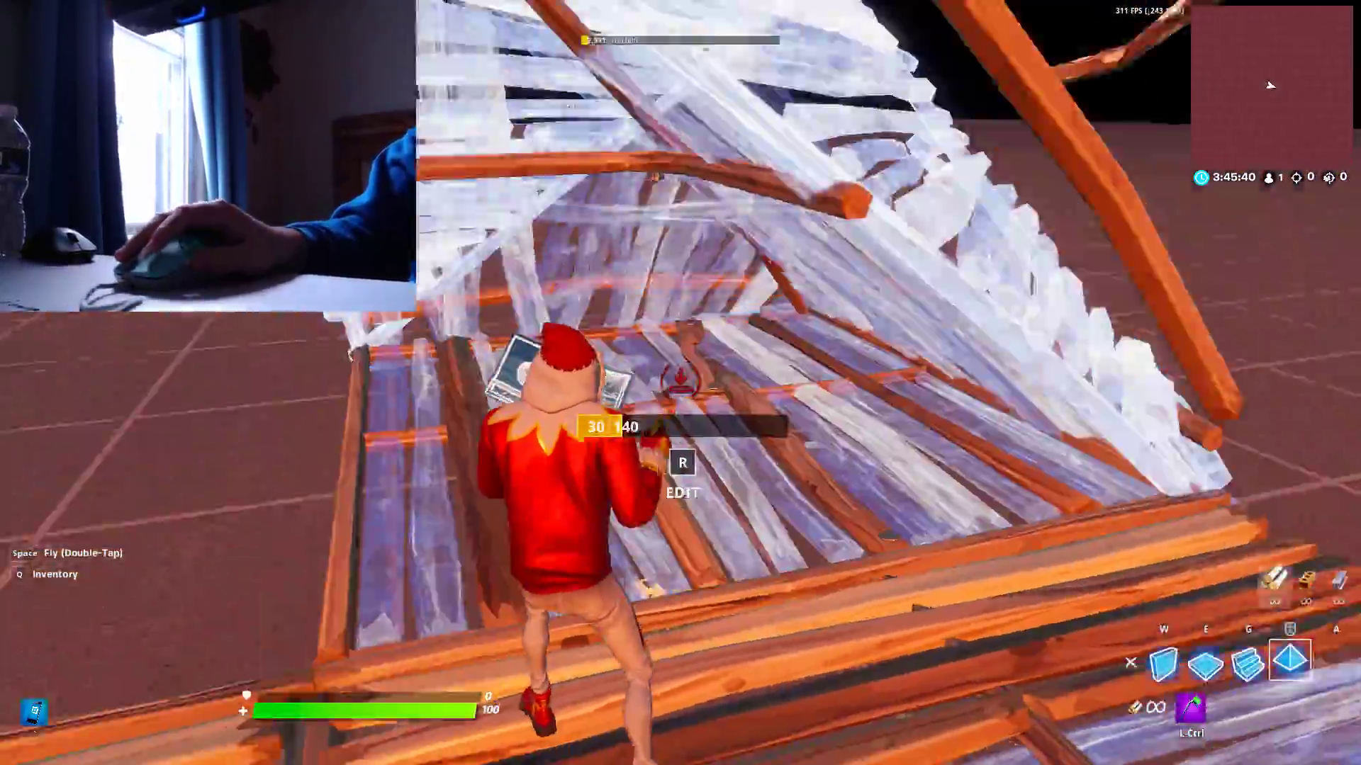
key(ctrl)
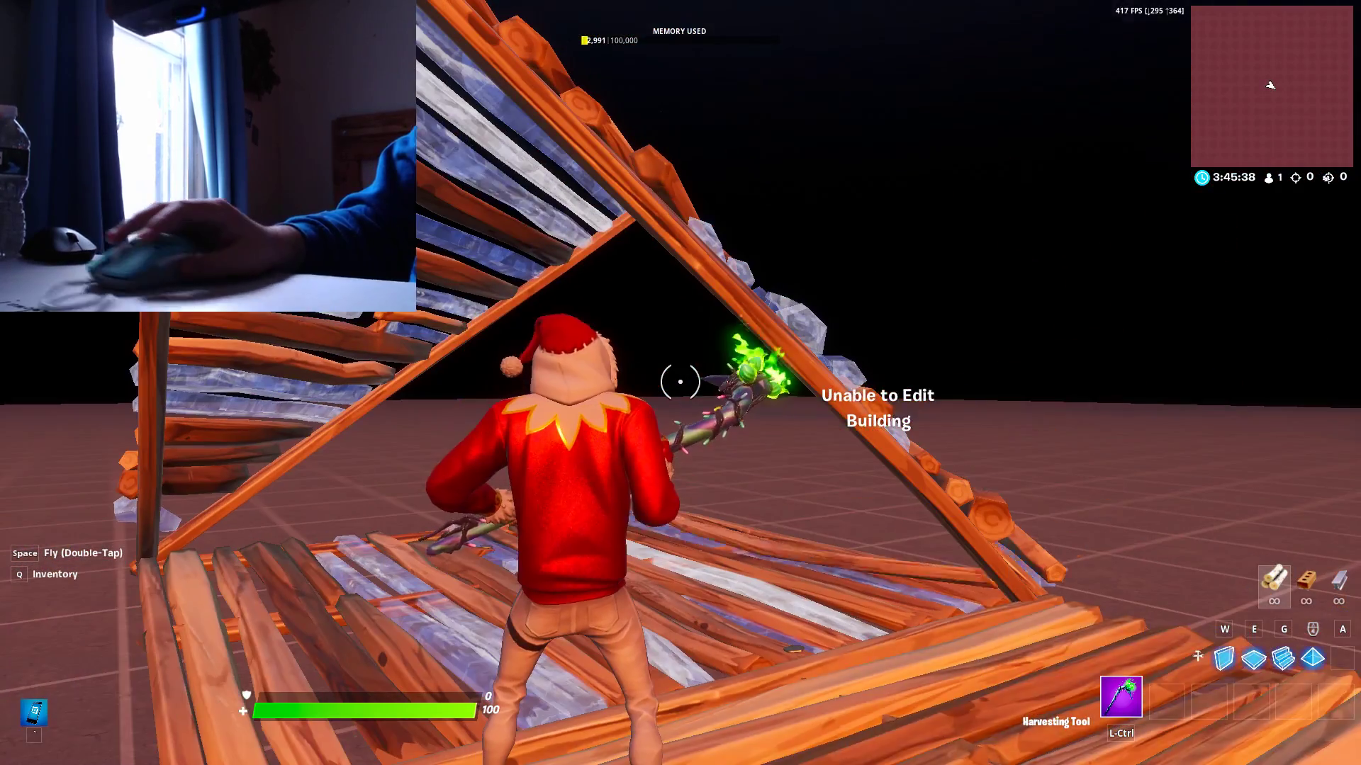